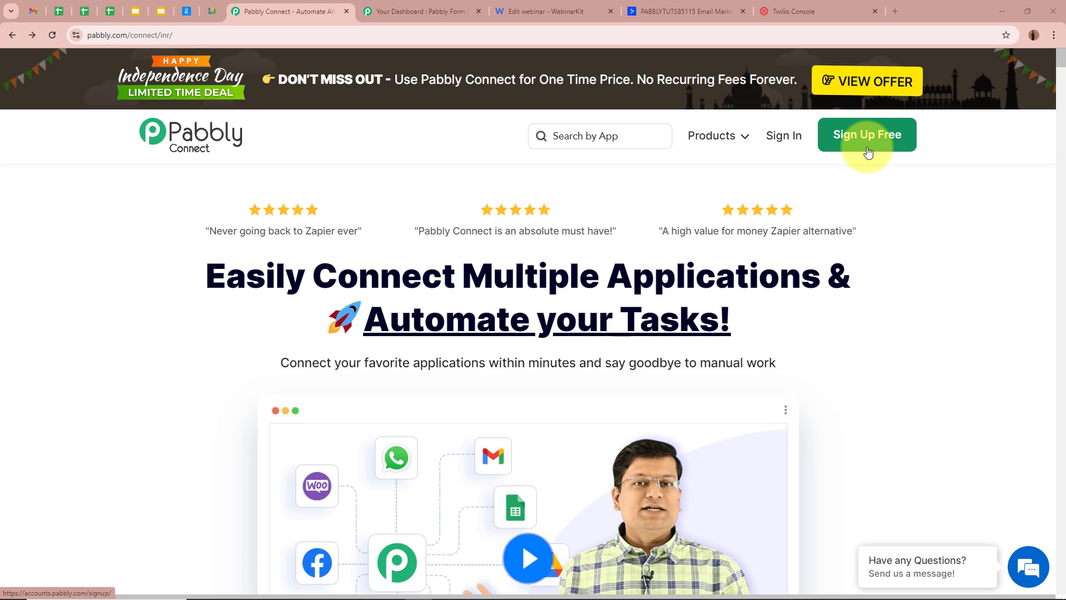
Sign in and launch Pabbly Connect from the All Pabbly Apps list.
left_click(798, 140)
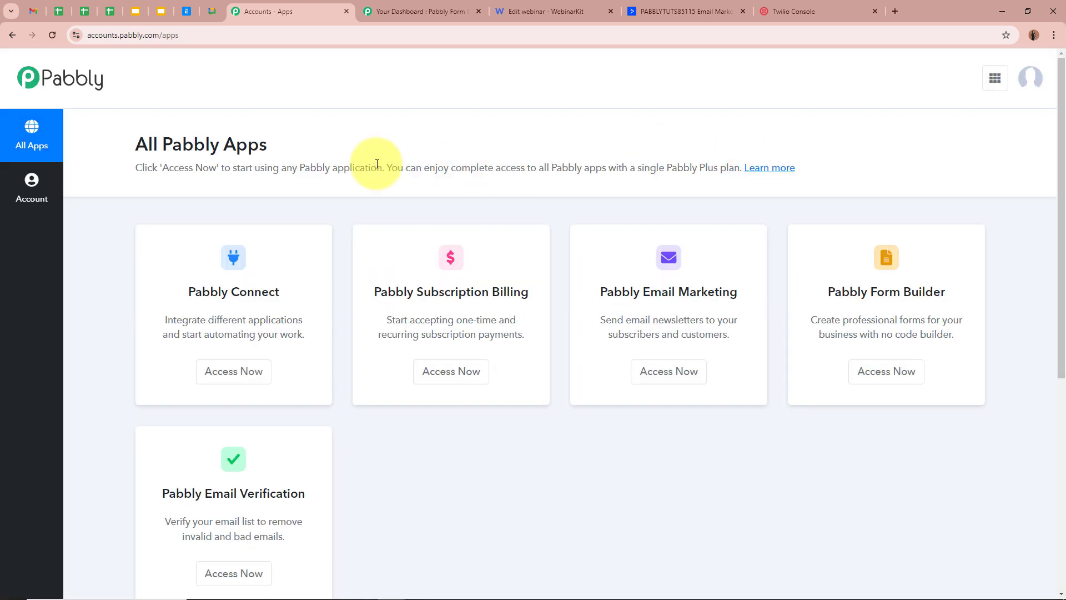
left_click_drag(137, 145, 298, 150)
left_click(298, 150)
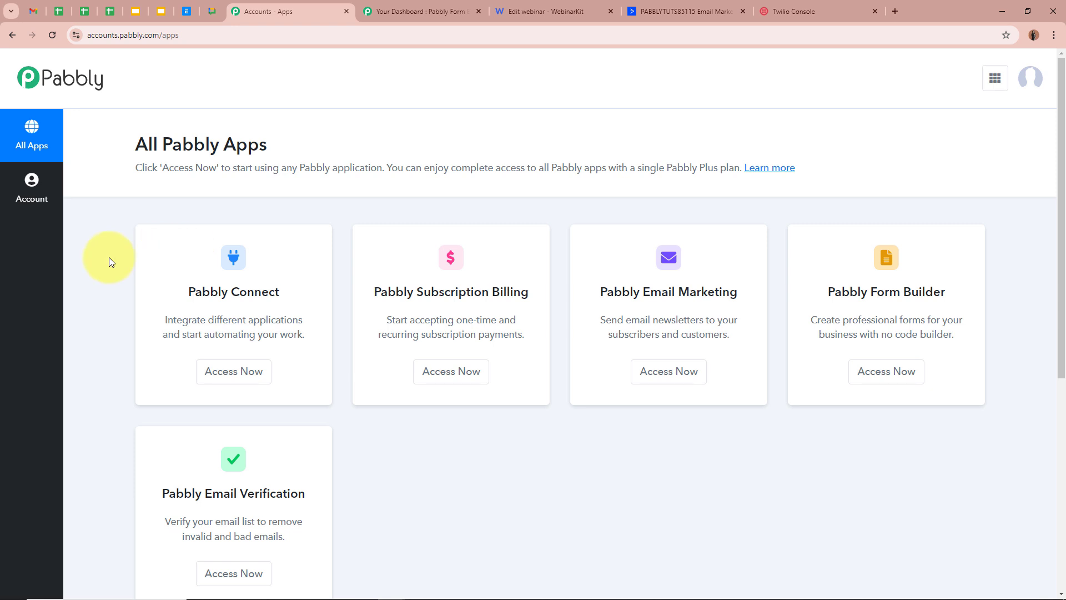
left_click_drag(185, 293, 289, 295)
left_click(289, 295)
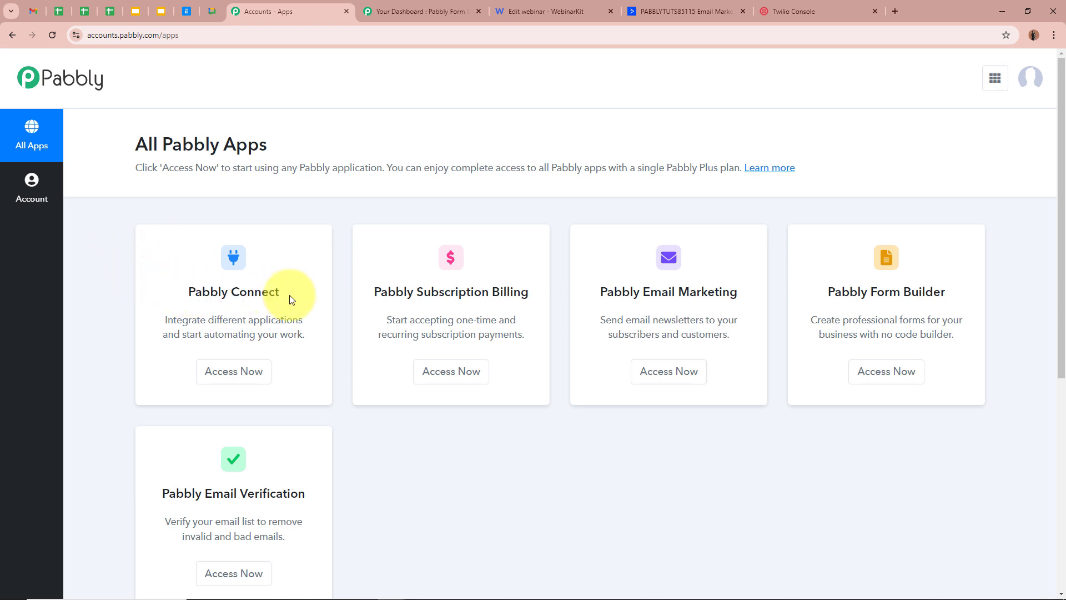
left_click(236, 369)
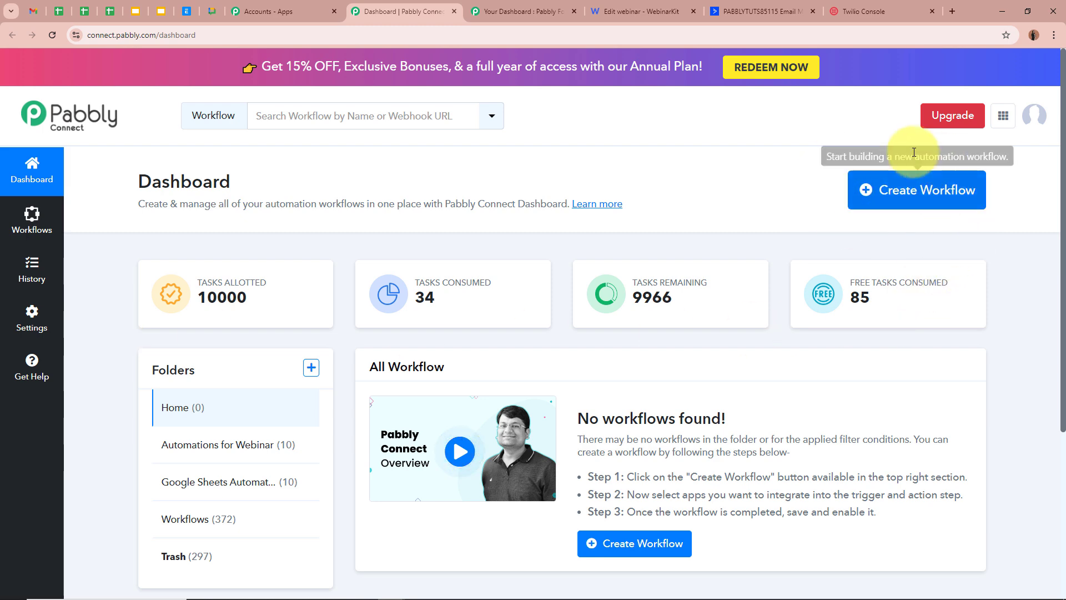
Start a new workflow named 'Add WebinarKit Registrants via Webhook, Create ActiveCampaign Contact and Send SMS Alerts'.
left_click(906, 186)
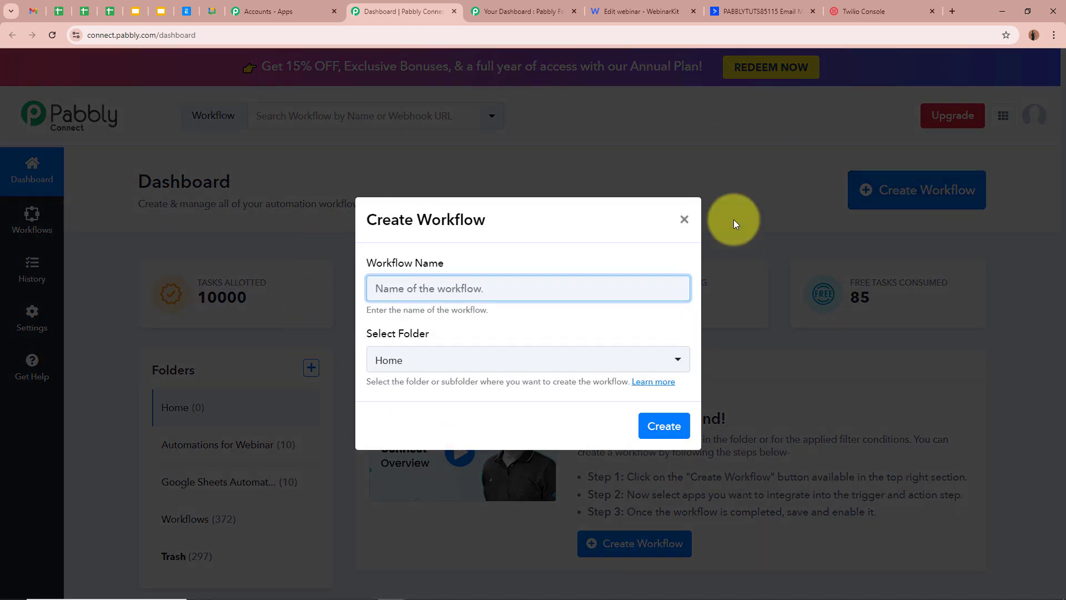
left_click_drag(359, 261, 464, 270)
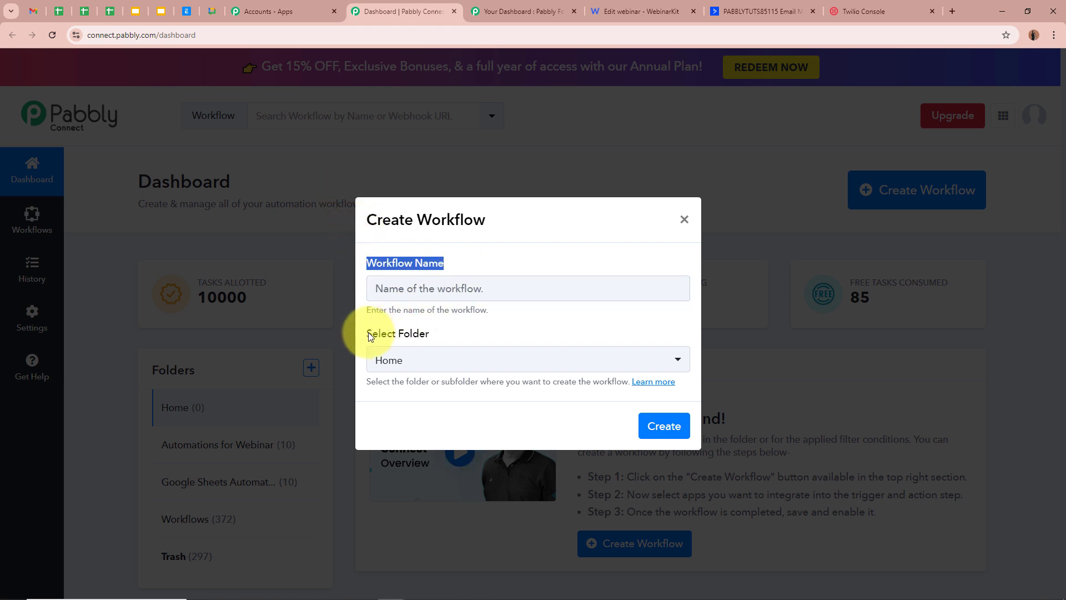
left_click_drag(357, 335, 445, 339)
left_click(428, 287)
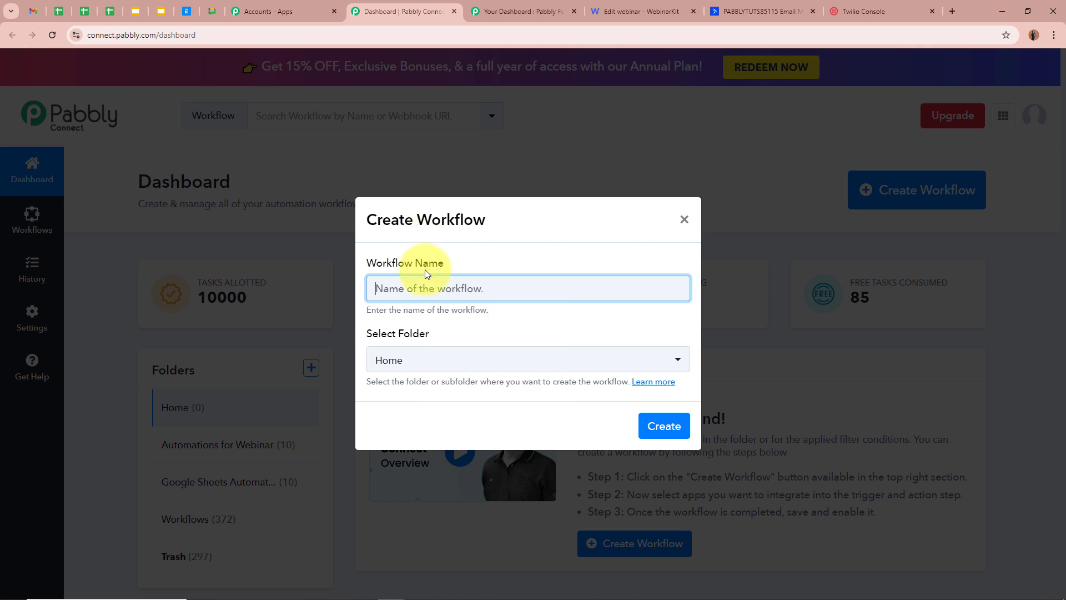
type("Add WebinarKit Registrants via Webhook, Create ActiveCampaign Contact and Send SMS Alerts")
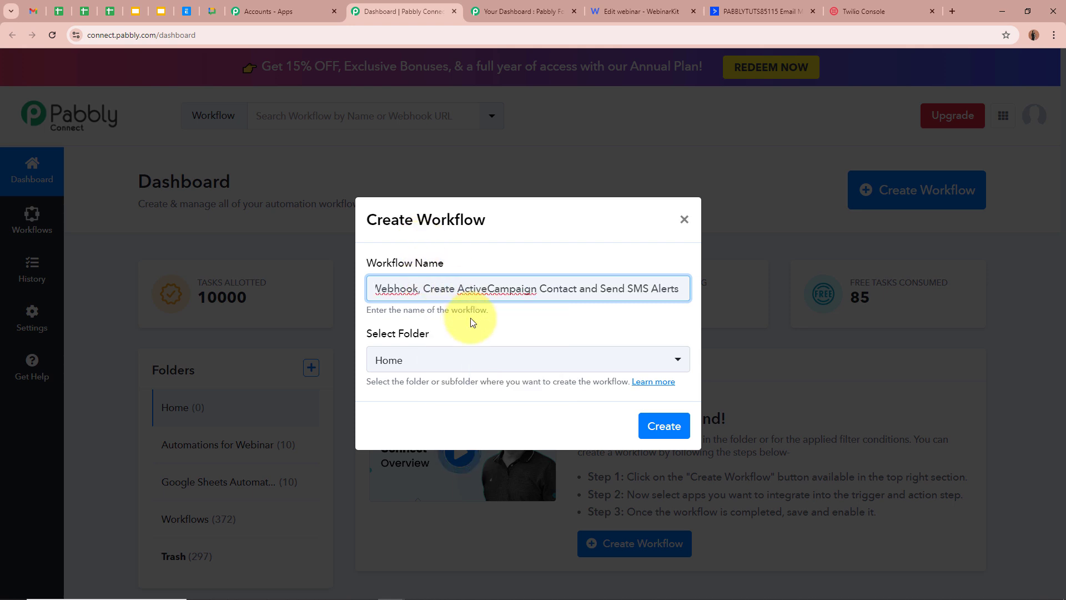
left_click(469, 325)
left_click_drag(373, 296, 696, 294)
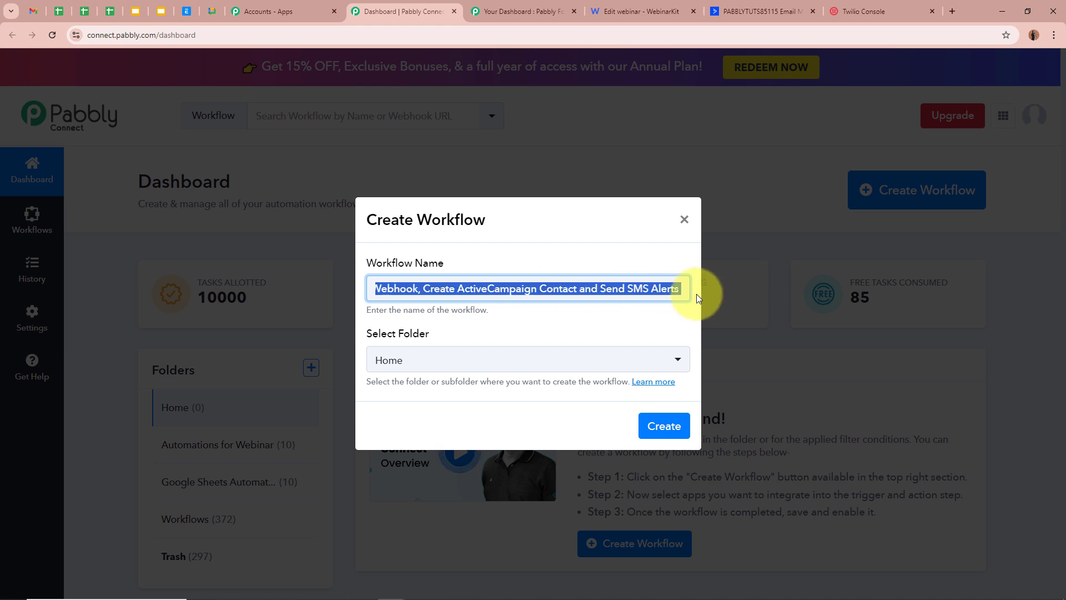
left_click(629, 326)
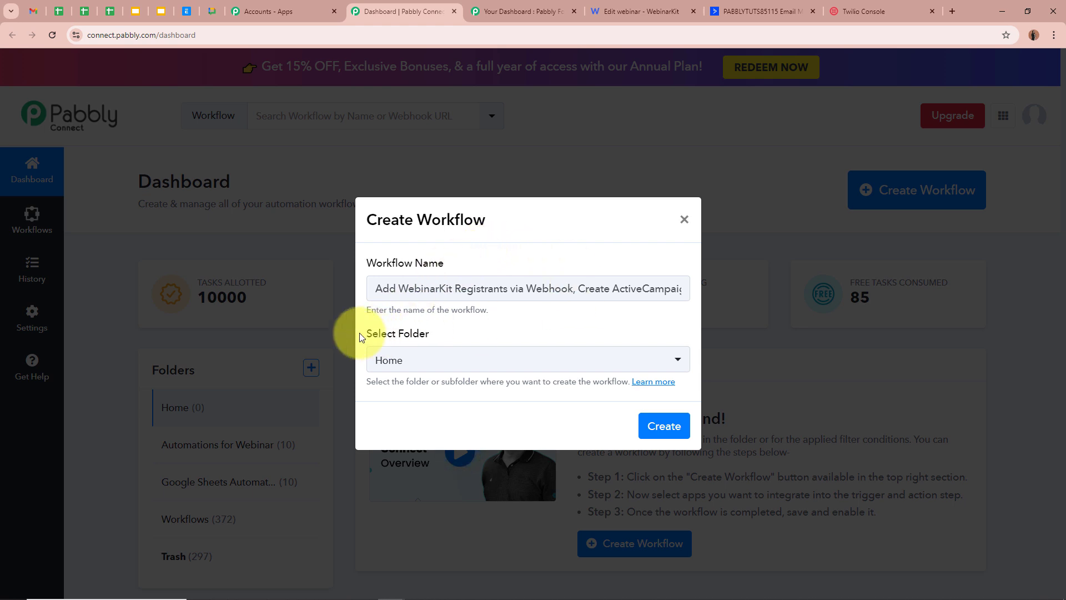
File the workflow in the Automations for Webinar folder and create it.
triple_click(427, 334)
left_click(449, 336)
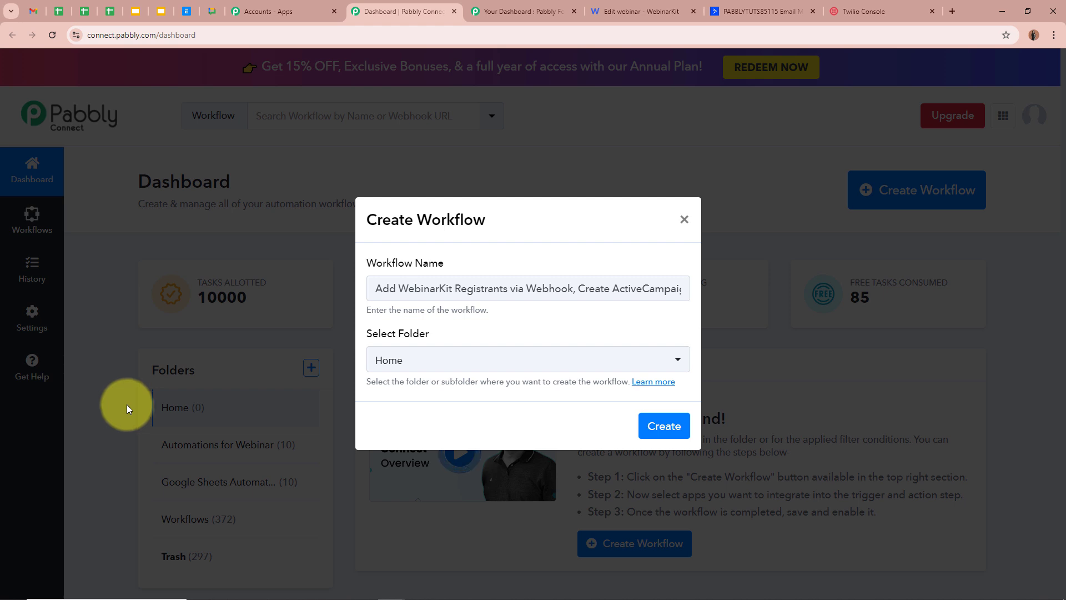
left_click(493, 362)
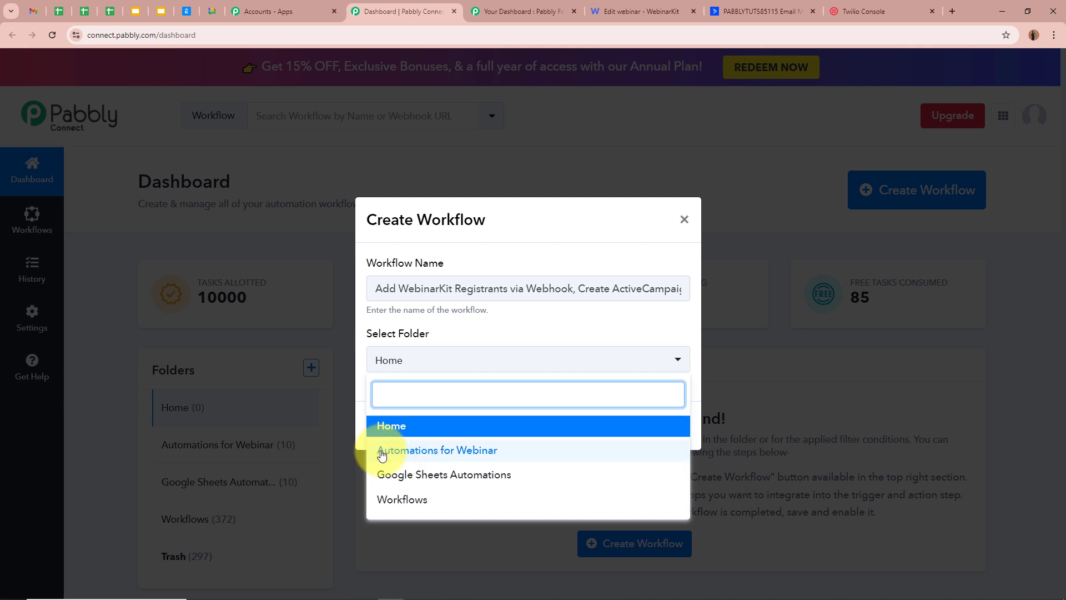
left_click(465, 455)
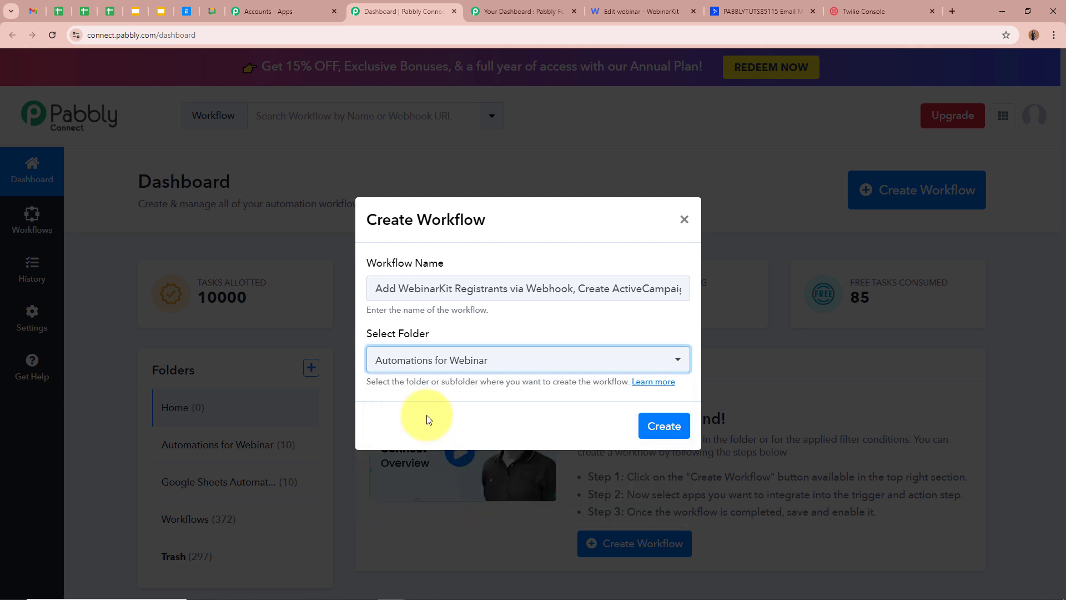
triple_click(364, 262)
left_click_drag(365, 337, 471, 335)
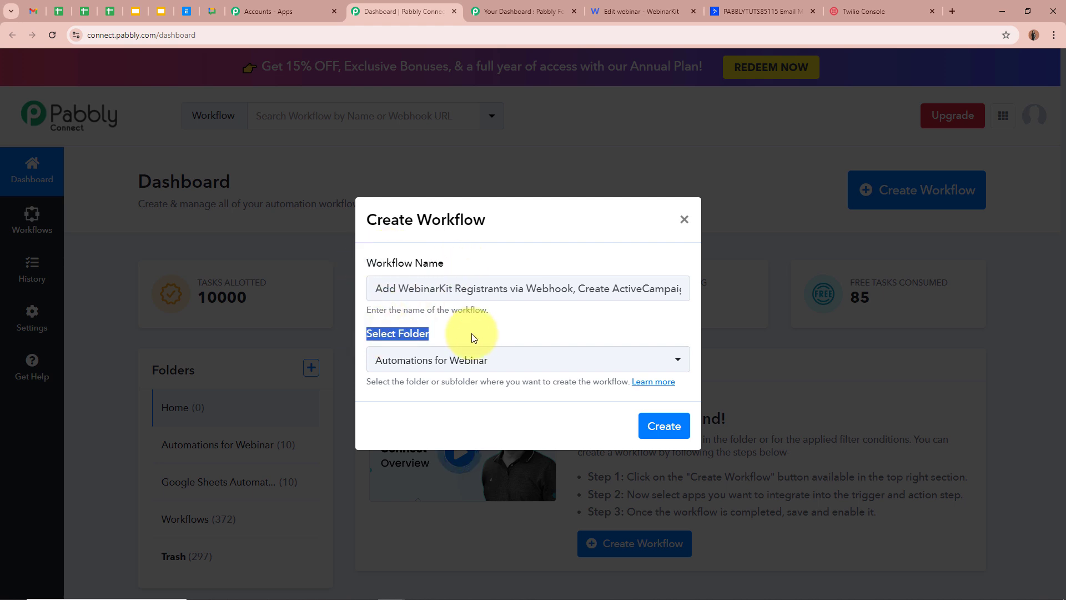
left_click(664, 426)
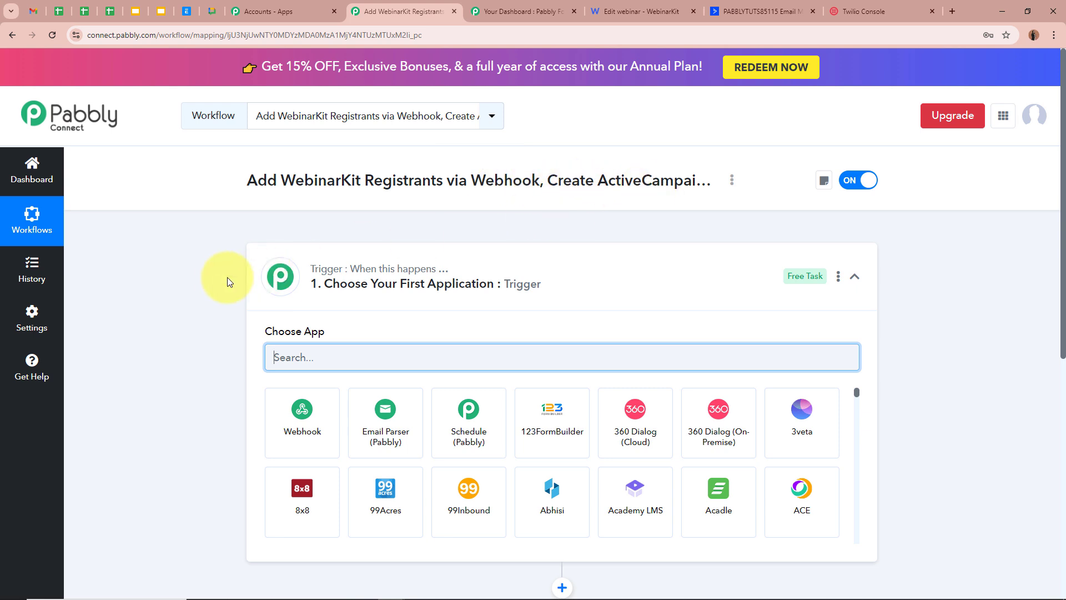
Expand the trigger step and search its app list for Webhook by Pabbly.
left_click(660, 286)
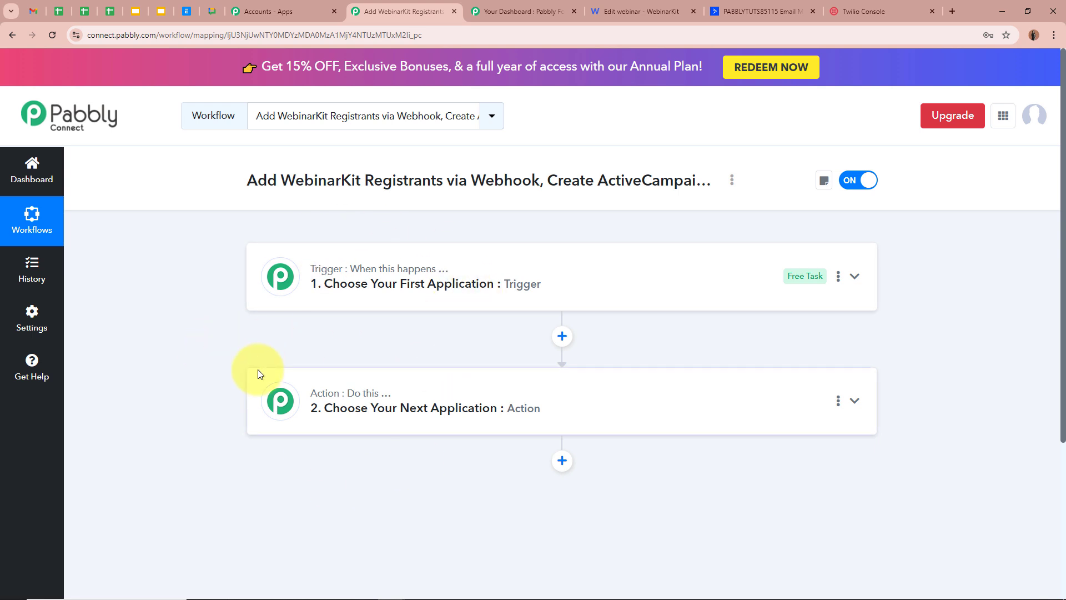
mouse_move(326, 401)
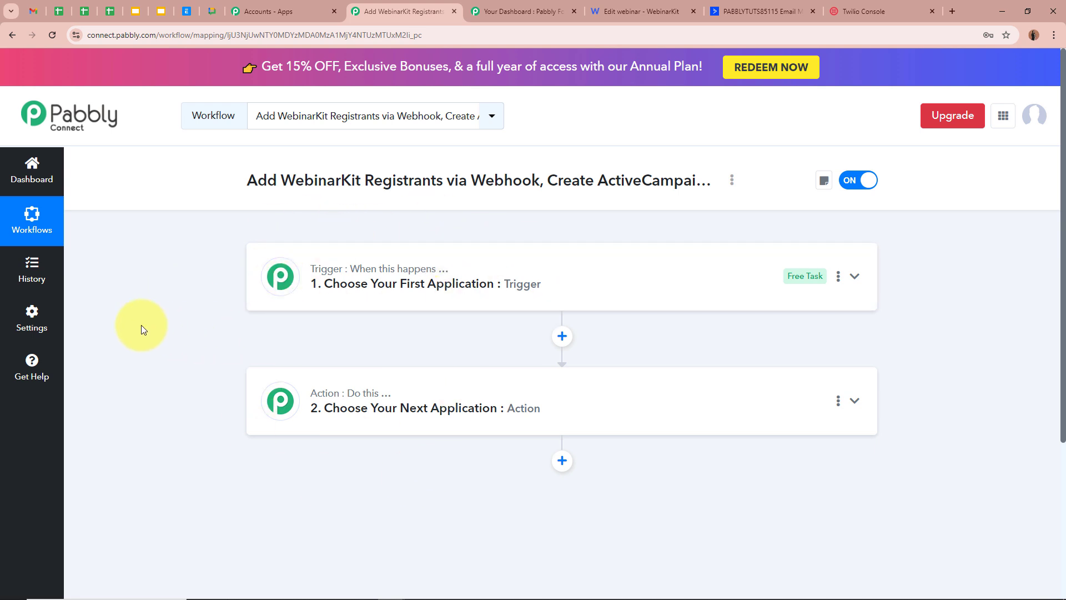
left_click(657, 281)
left_click(481, 354)
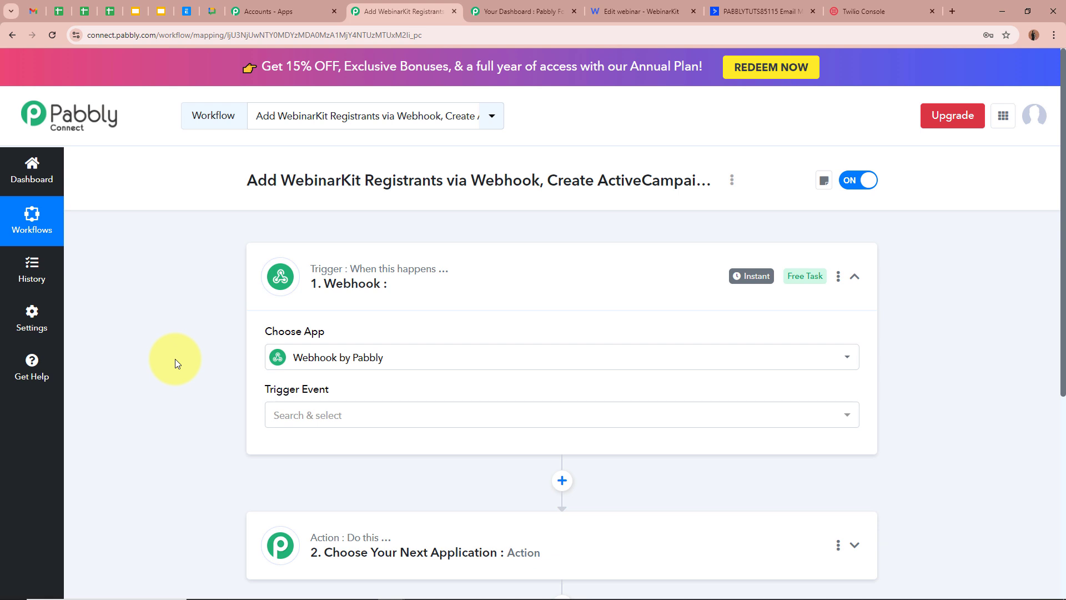
Set the trigger event to Catch Webhook (Preferred).
scroll(175, 359, "down", 2)
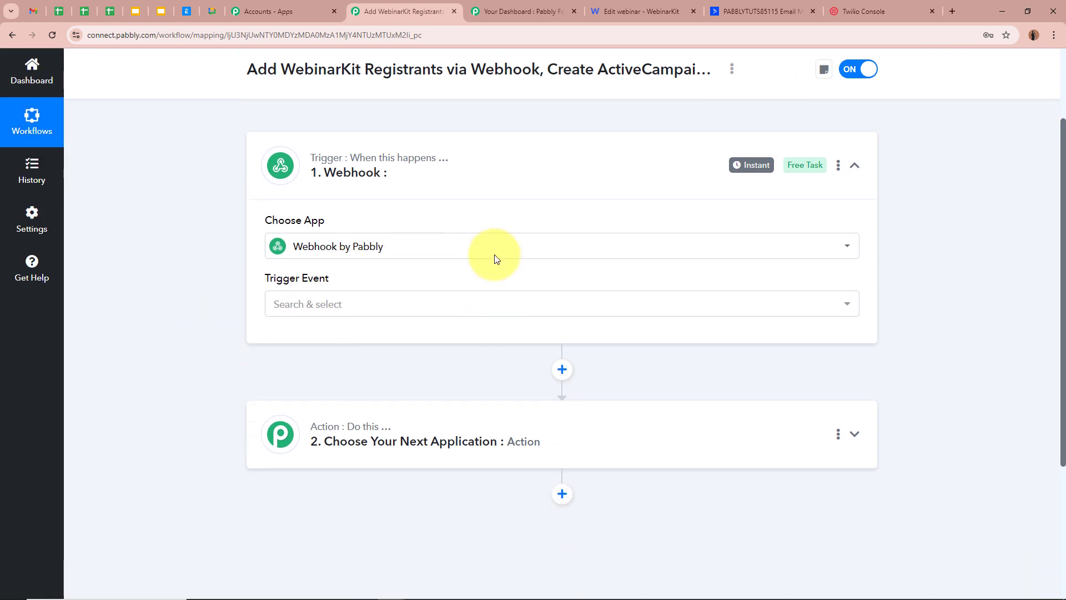
left_click(340, 305)
left_click(353, 370)
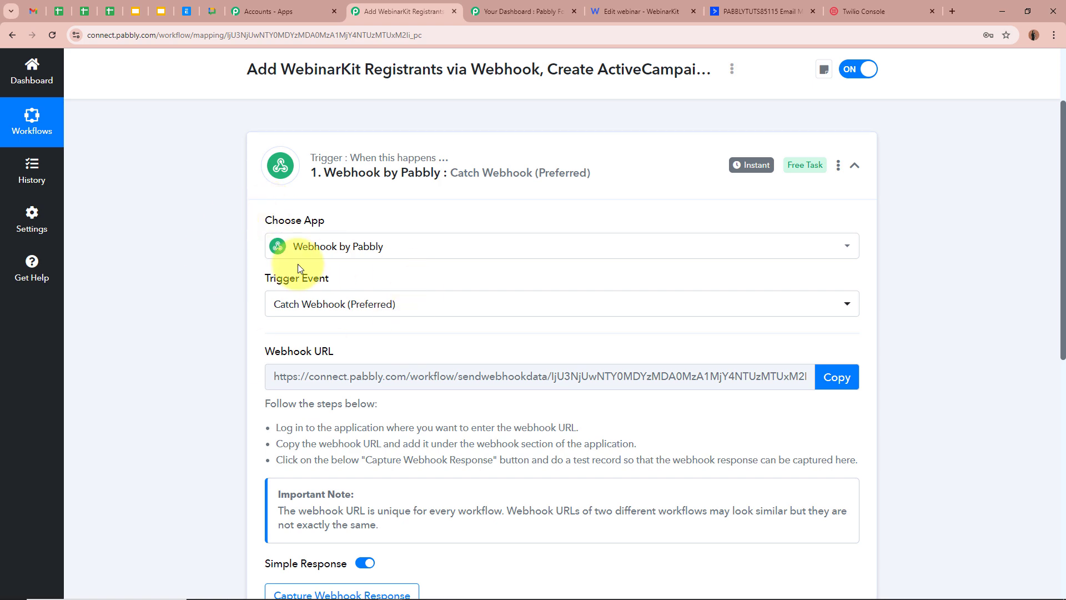
Copy the generated webhook URL and move over to Pabbly Form Builder.
scroll(204, 272, "down", 3)
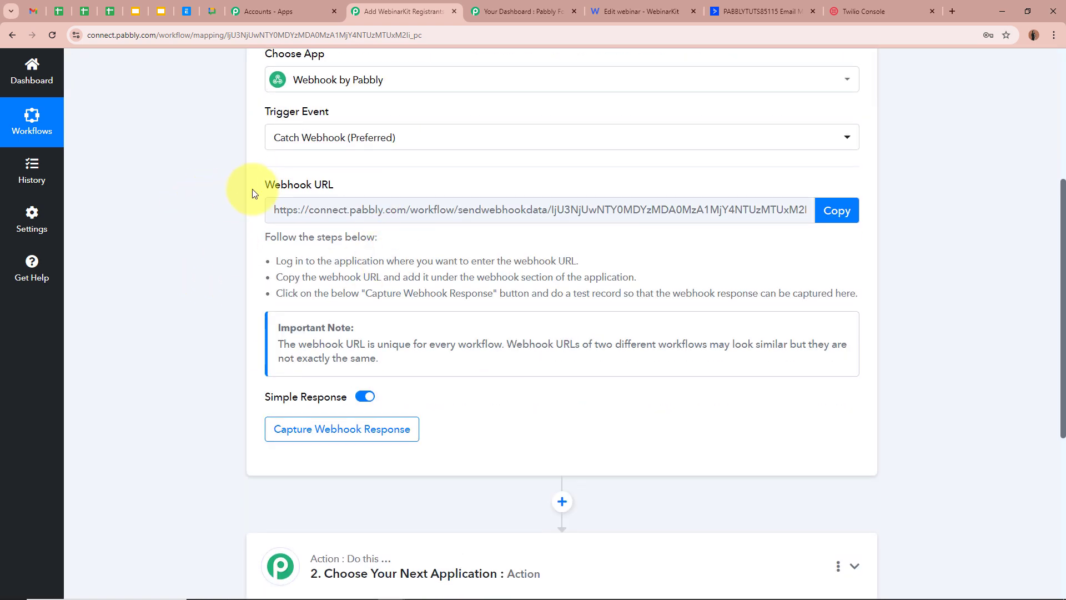
left_click_drag(333, 185, 138, 194)
left_click(138, 195)
scroll(138, 195, "up", 2)
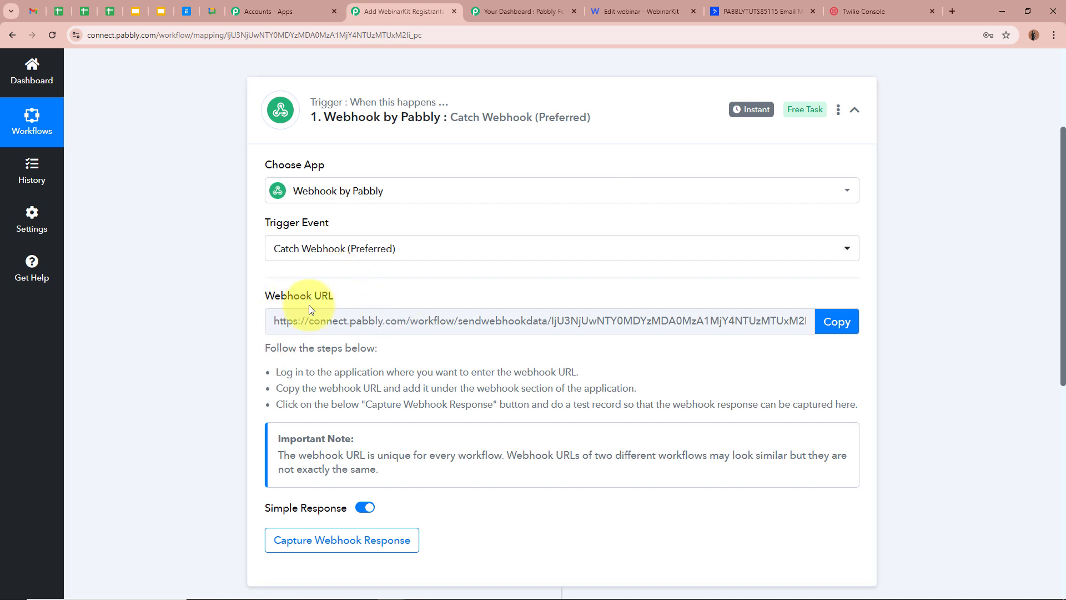
left_click(836, 321)
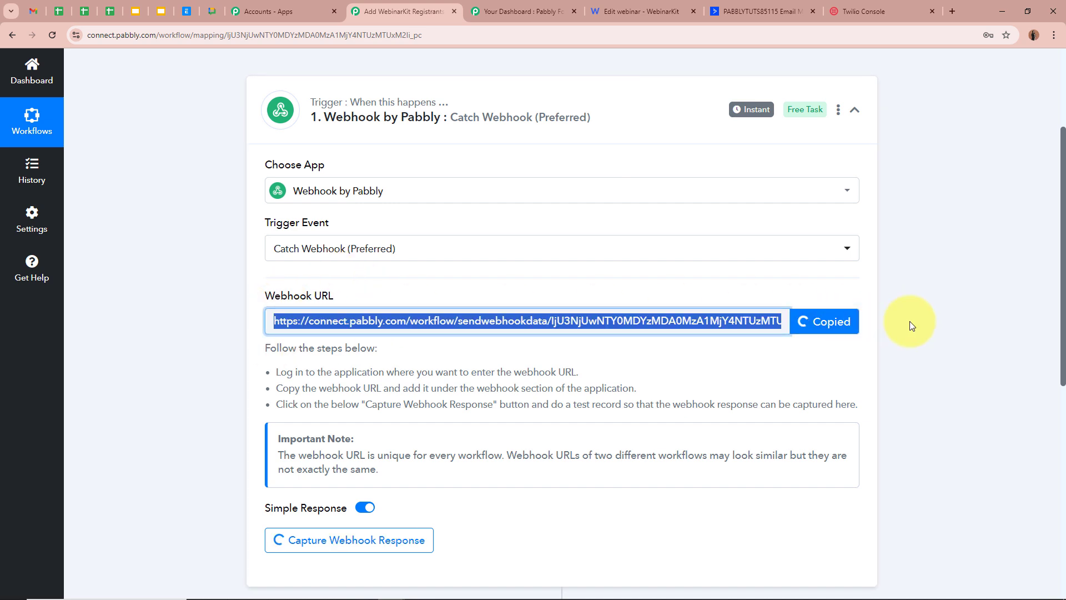
left_click(158, 314)
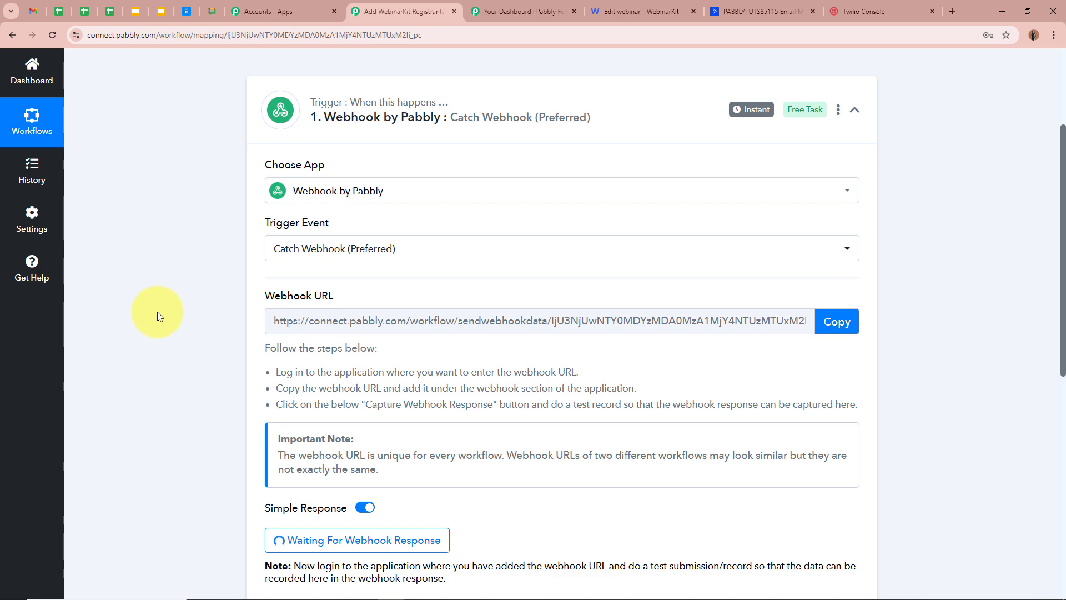
left_click(504, 4)
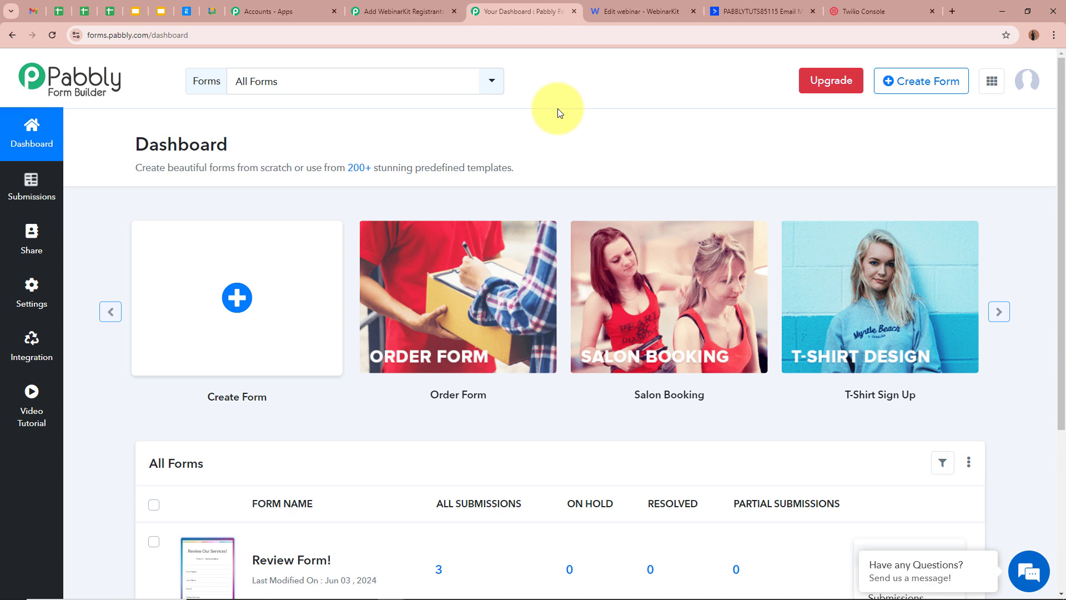
Open the Contact Form in the editor from its row's actions menu on the dashboard.
left_click(422, 11)
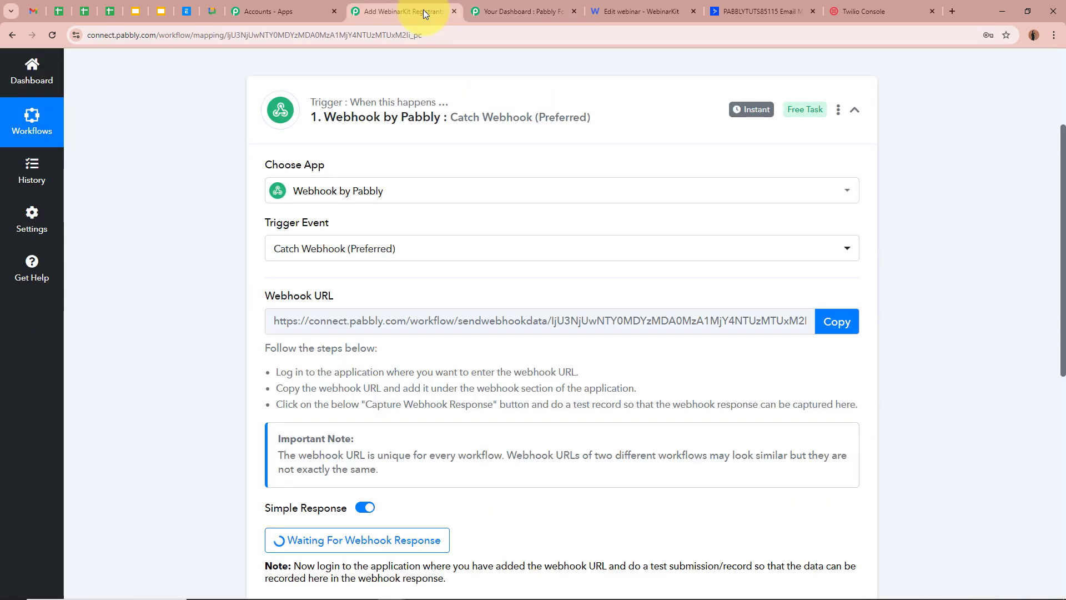
scroll(145, 385, "up", 3)
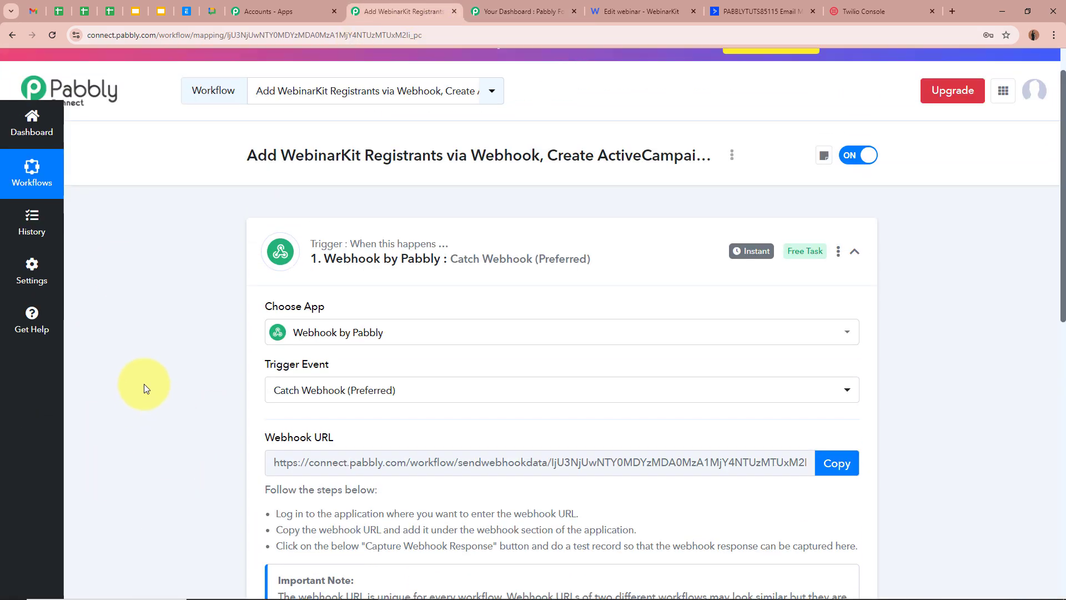
left_click(512, 19)
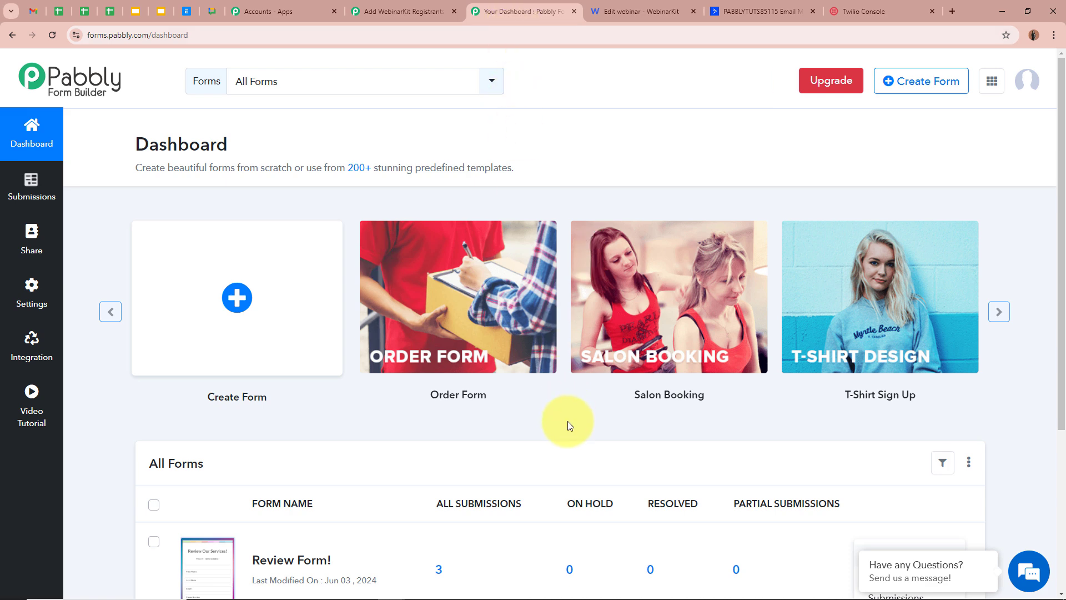
scroll(567, 421, "down", 4)
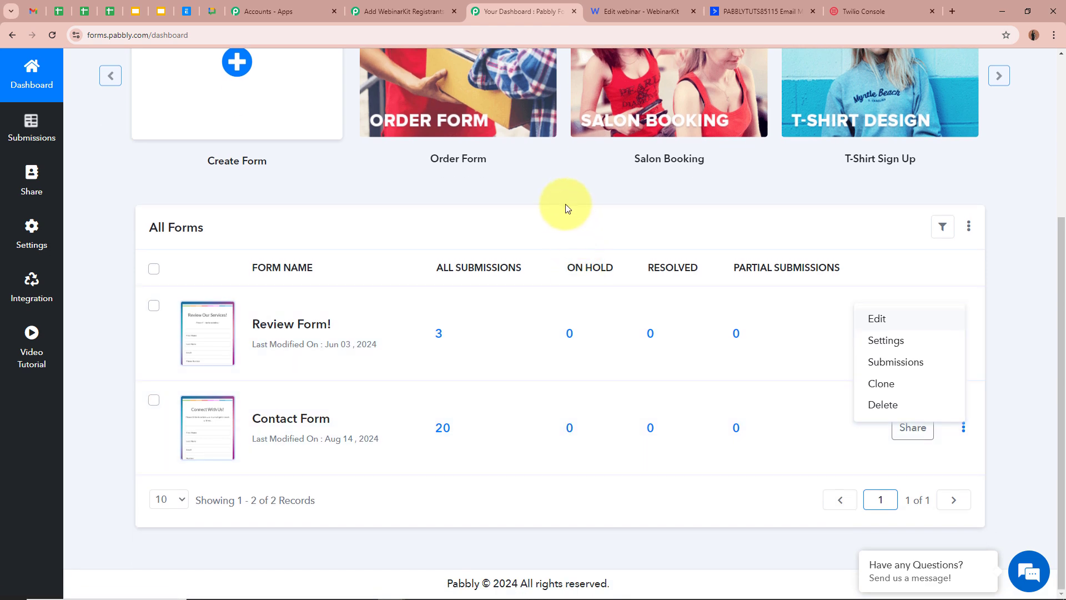
left_click(565, 205)
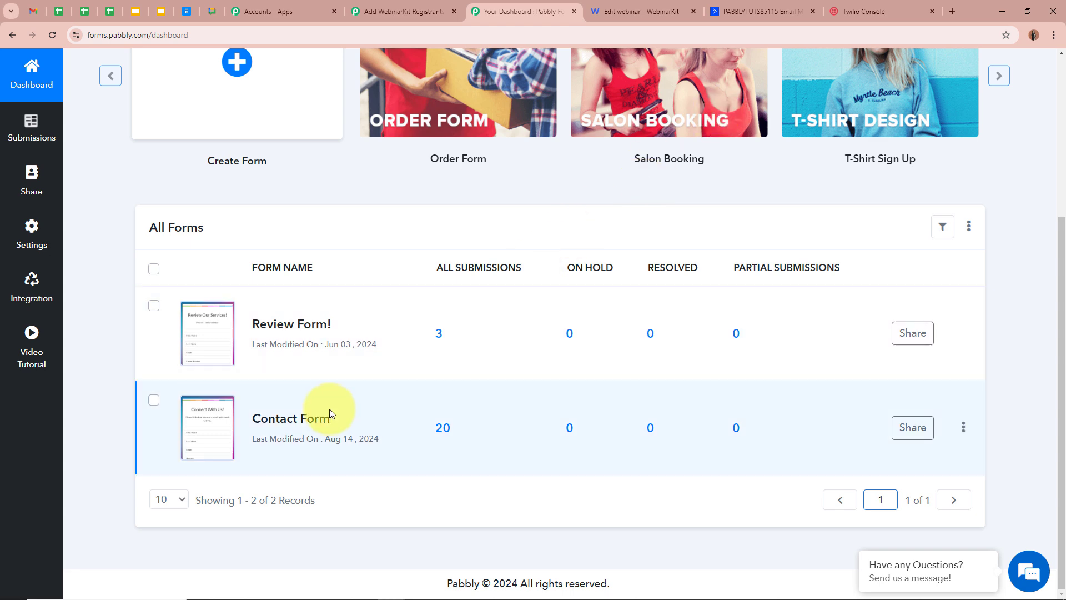
left_click_drag(251, 419, 354, 418)
left_click(354, 418)
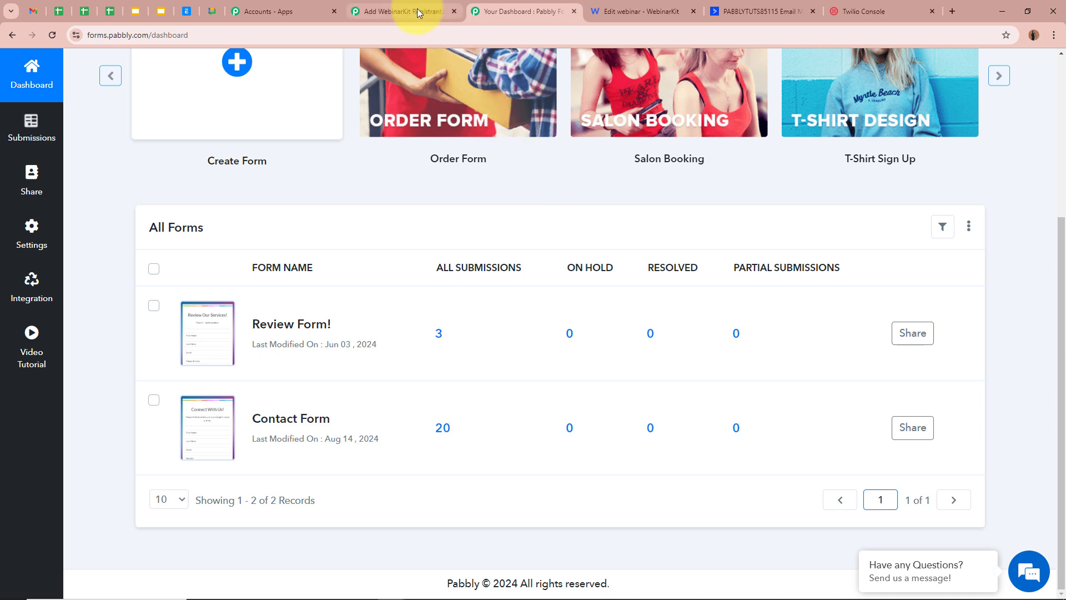
left_click(418, 11)
left_click(527, 11)
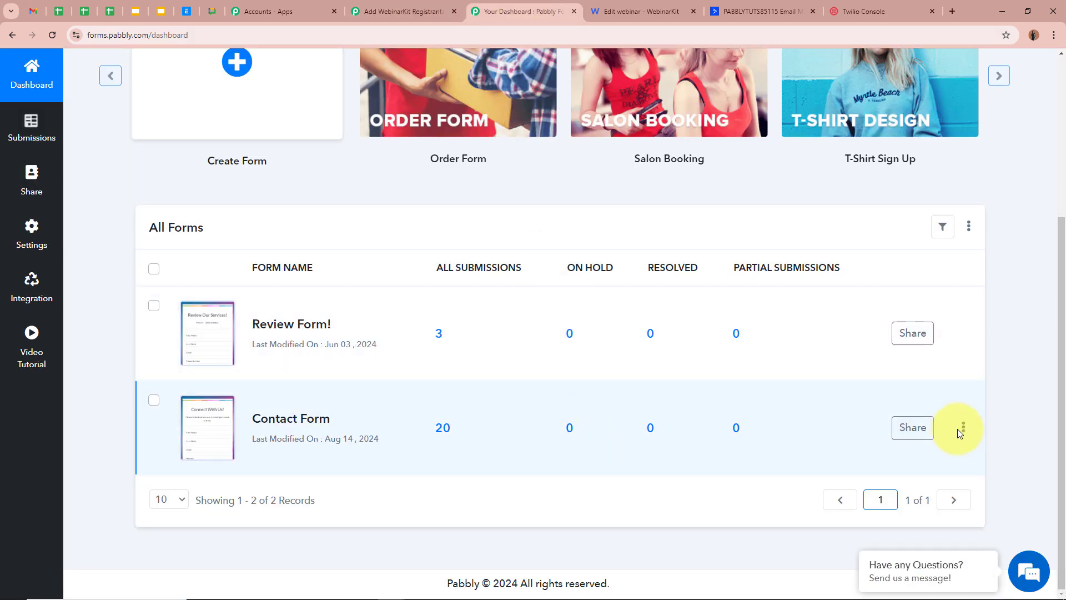
left_click(964, 431)
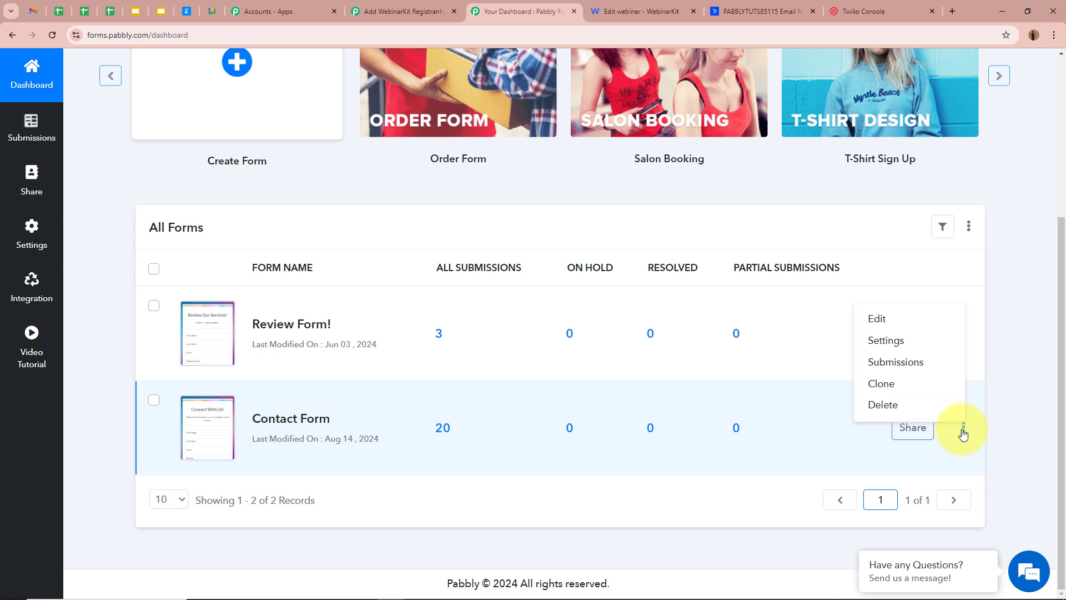
left_click(913, 327)
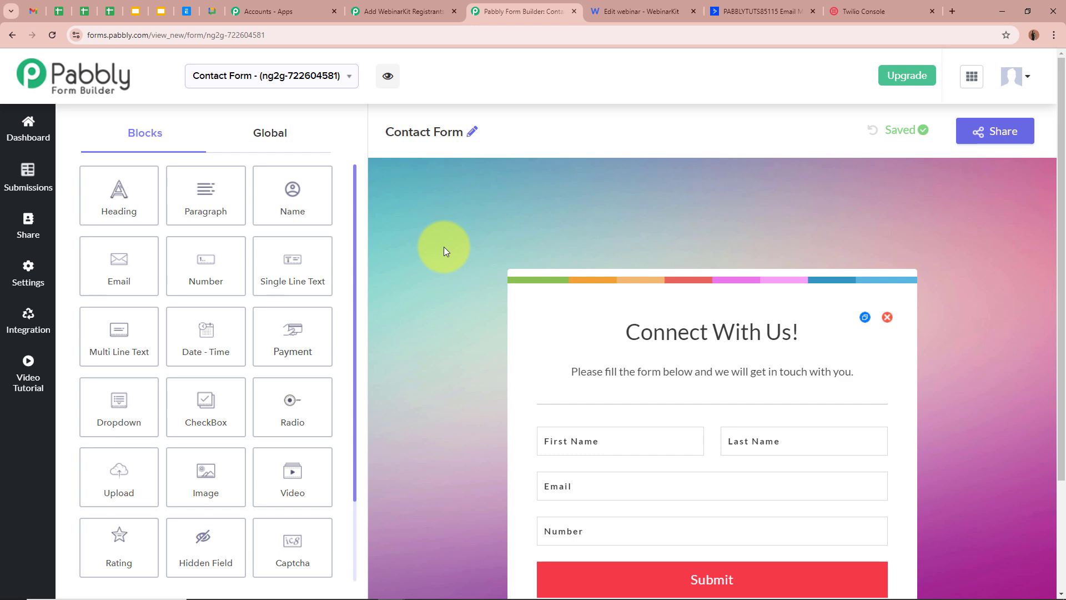
Add and save a Contact Form webhook pointing to the pasted Pabbly Connect URL.
left_click(32, 333)
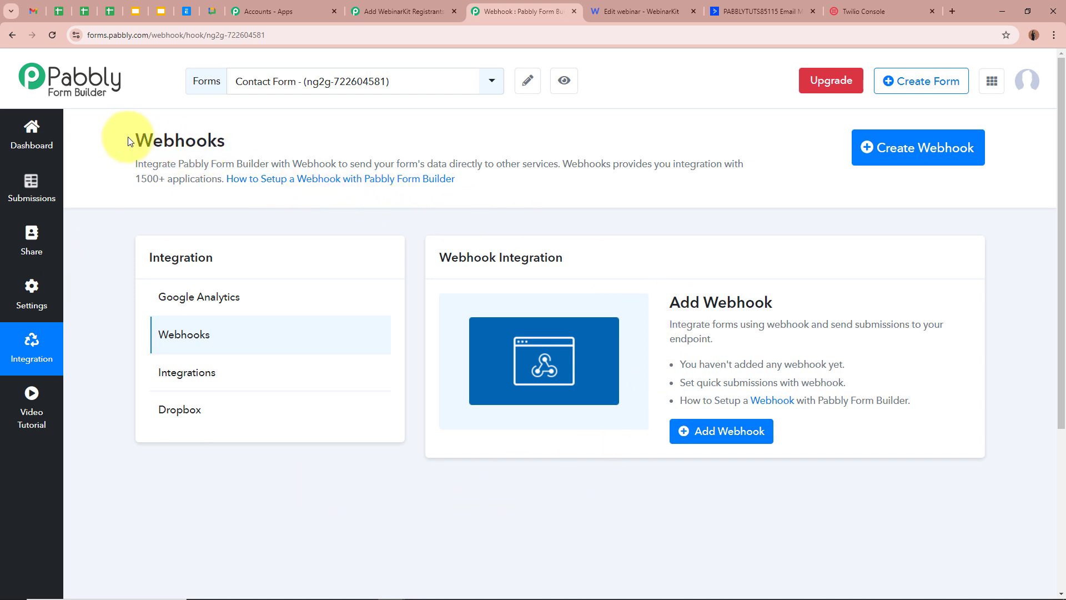
left_click_drag(133, 140, 260, 152)
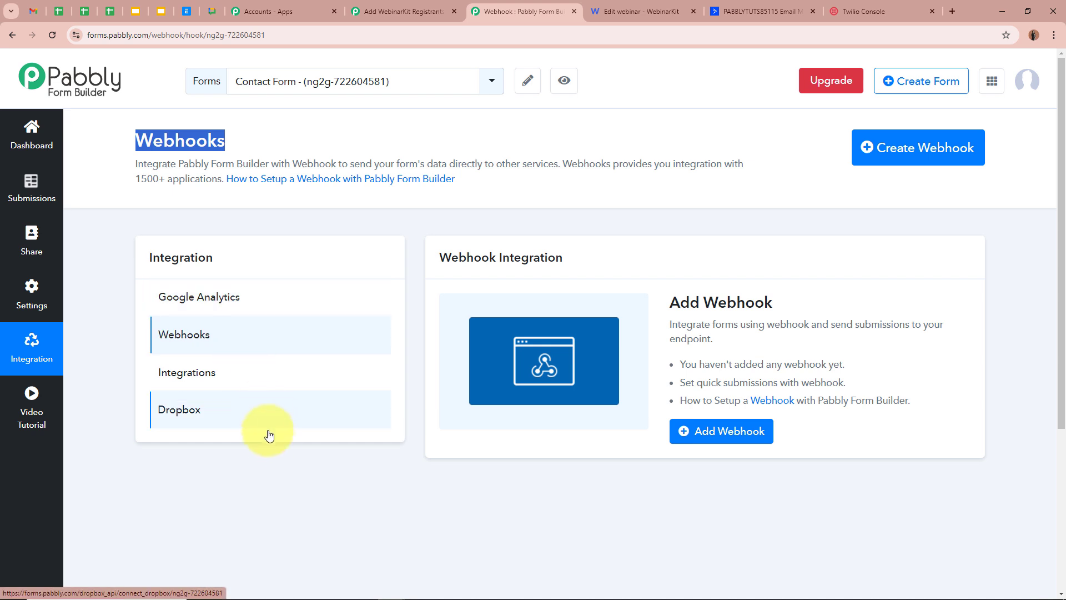
left_click(843, 222)
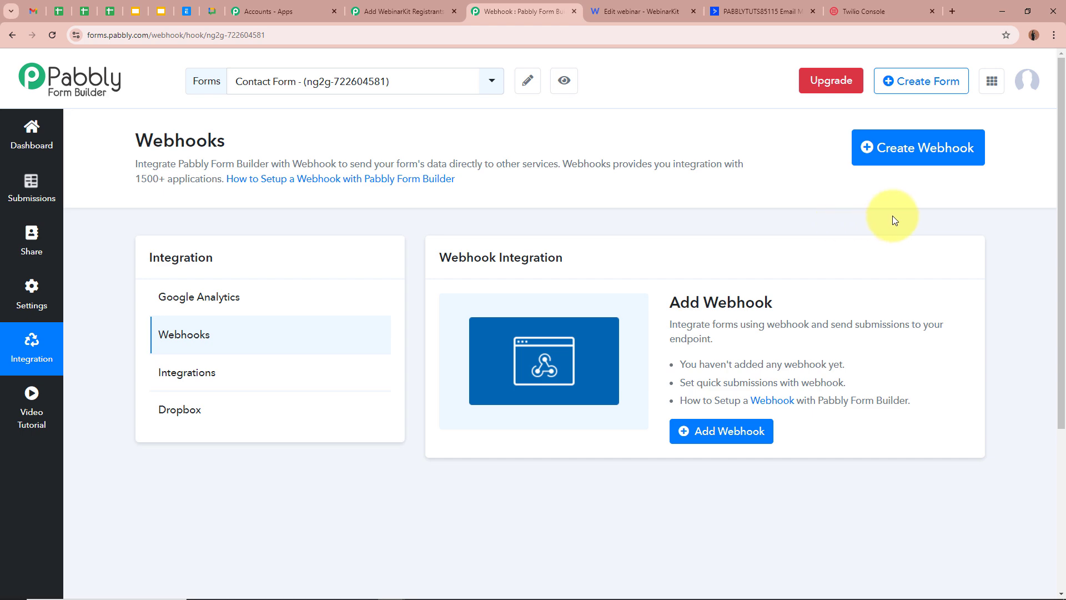
left_click(917, 150)
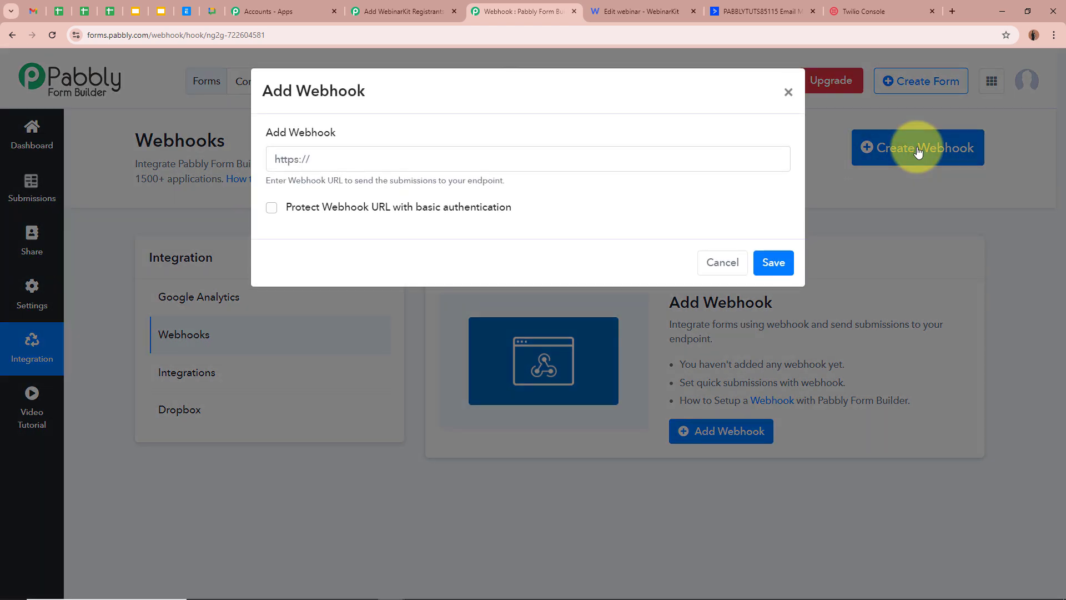
left_click_drag(263, 133, 381, 152)
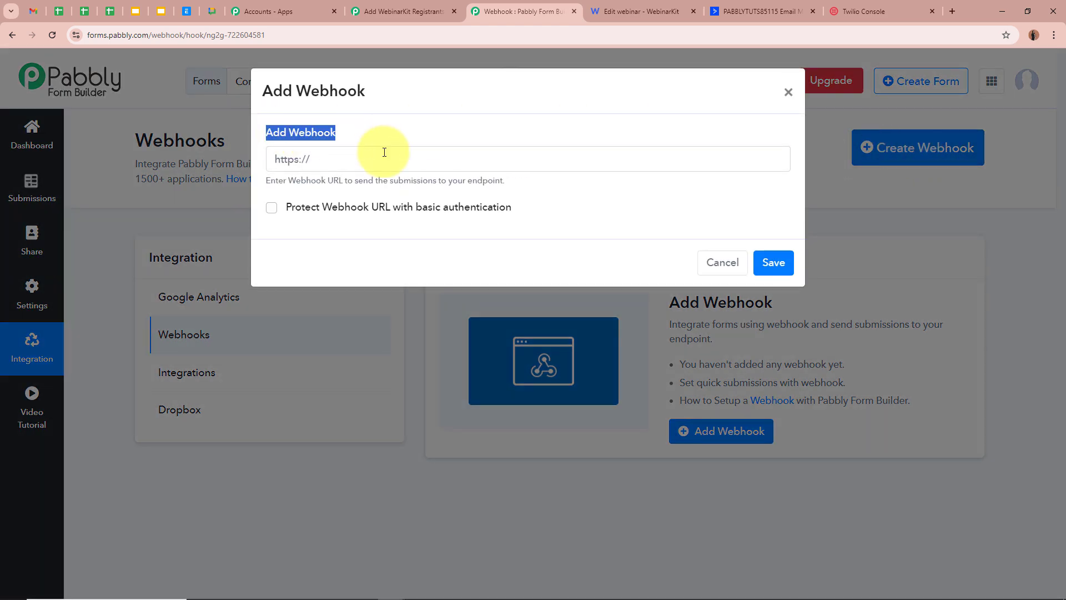
left_click(382, 167)
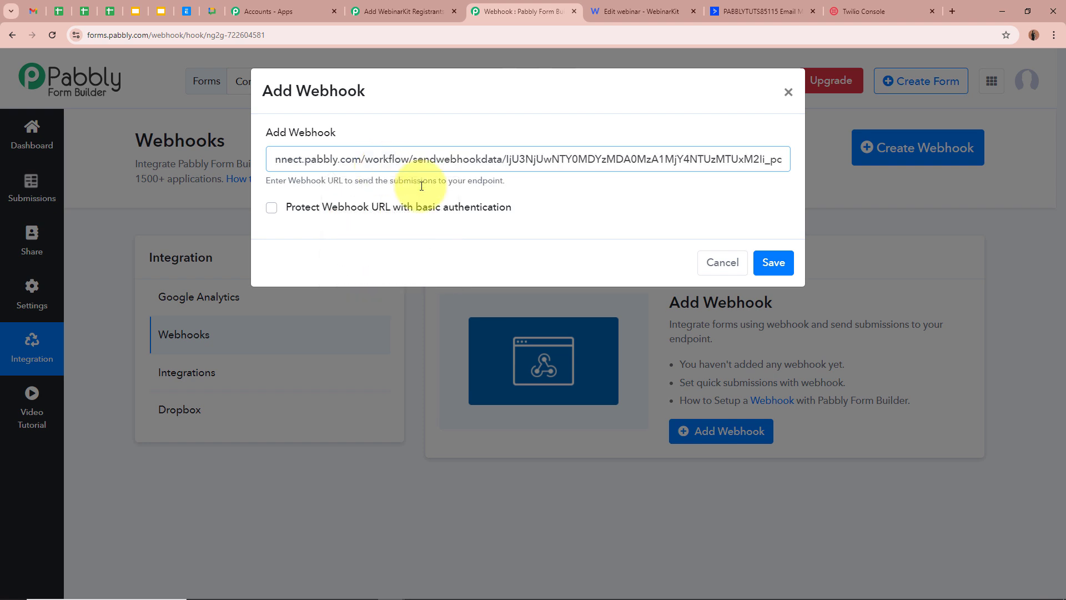
left_click(590, 206)
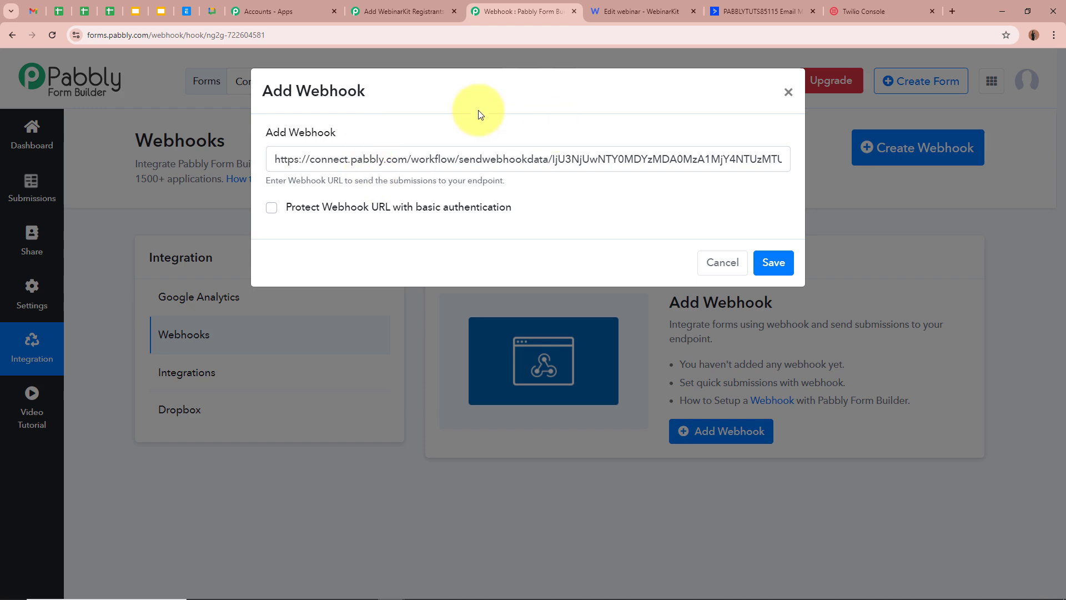
left_click(771, 263)
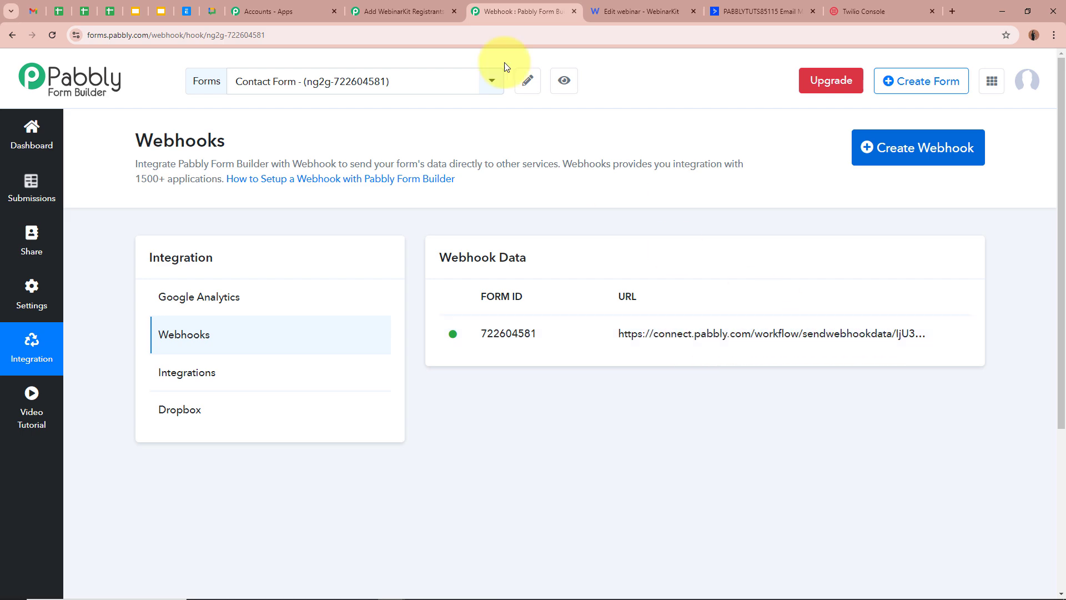
left_click(416, 11)
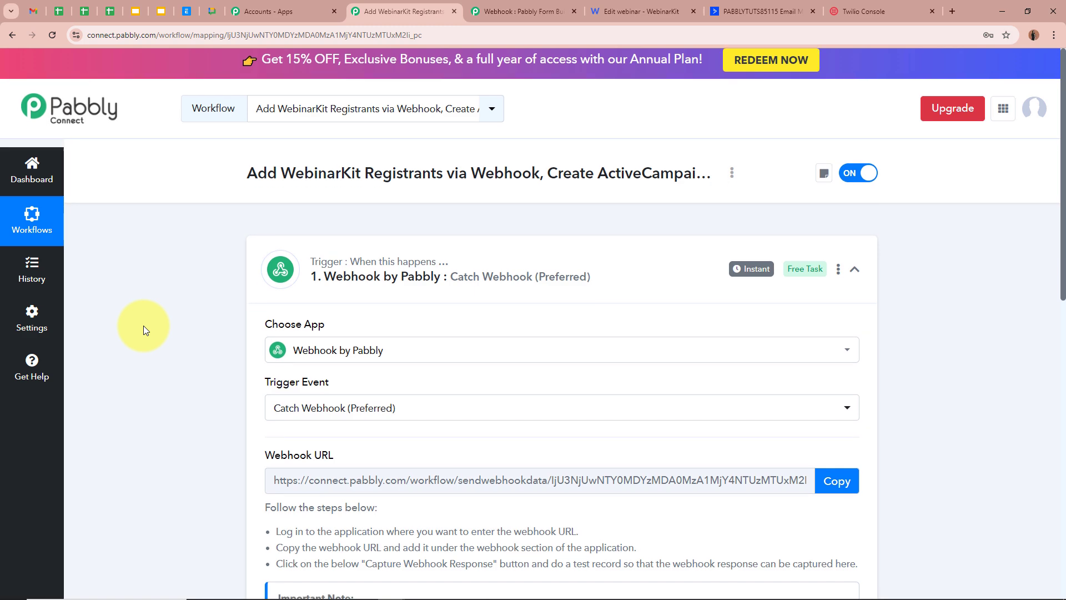
scroll(143, 325, "down", 5)
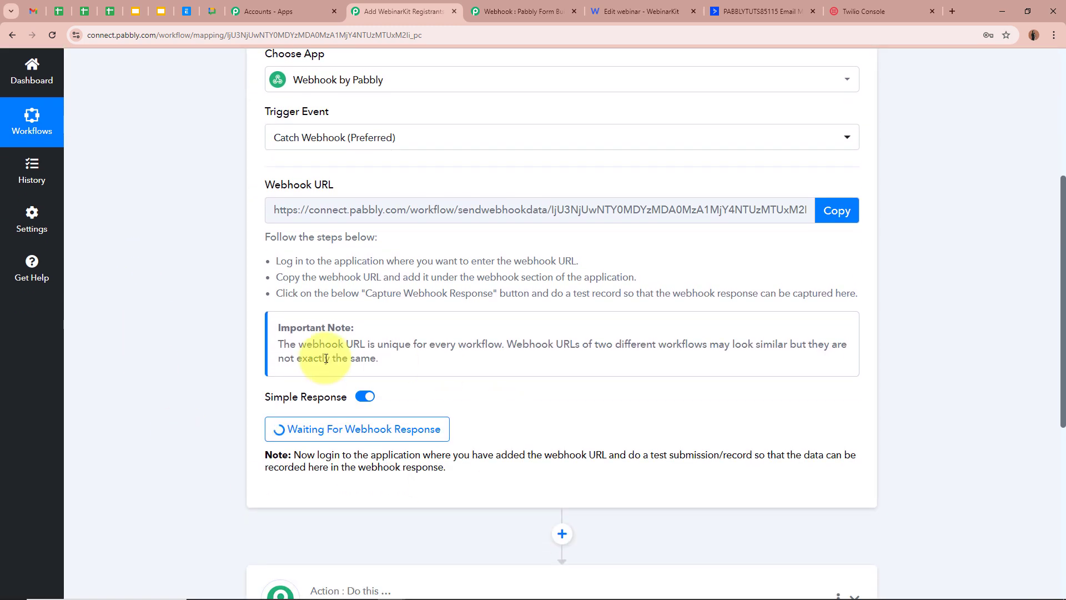
Navigate from the webhooks page back to the Contact Form editor in Form Builder.
scroll(134, 303, "up", 5)
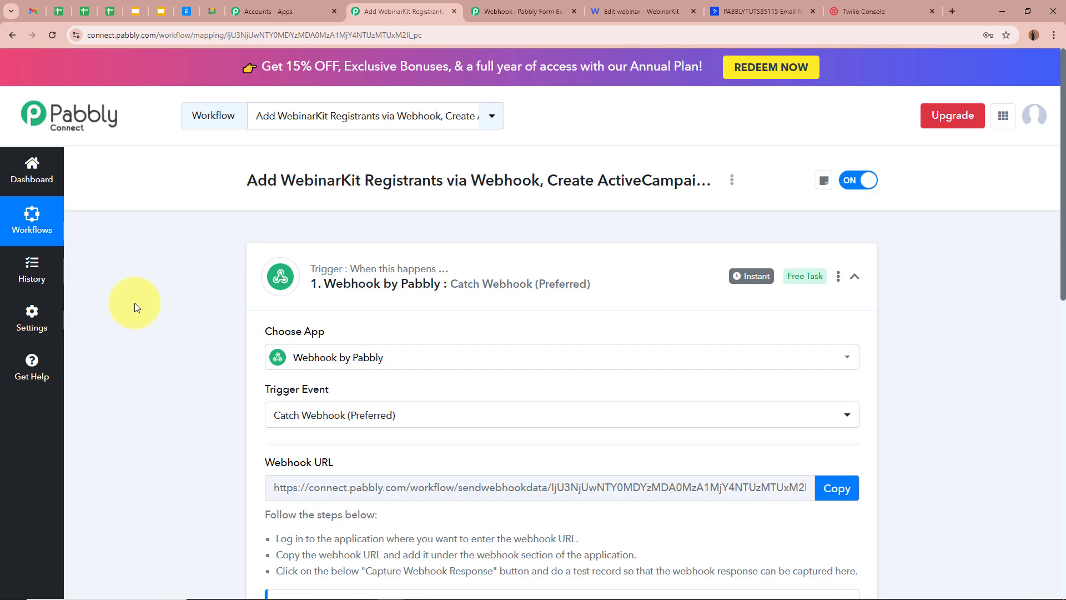
left_click(503, 11)
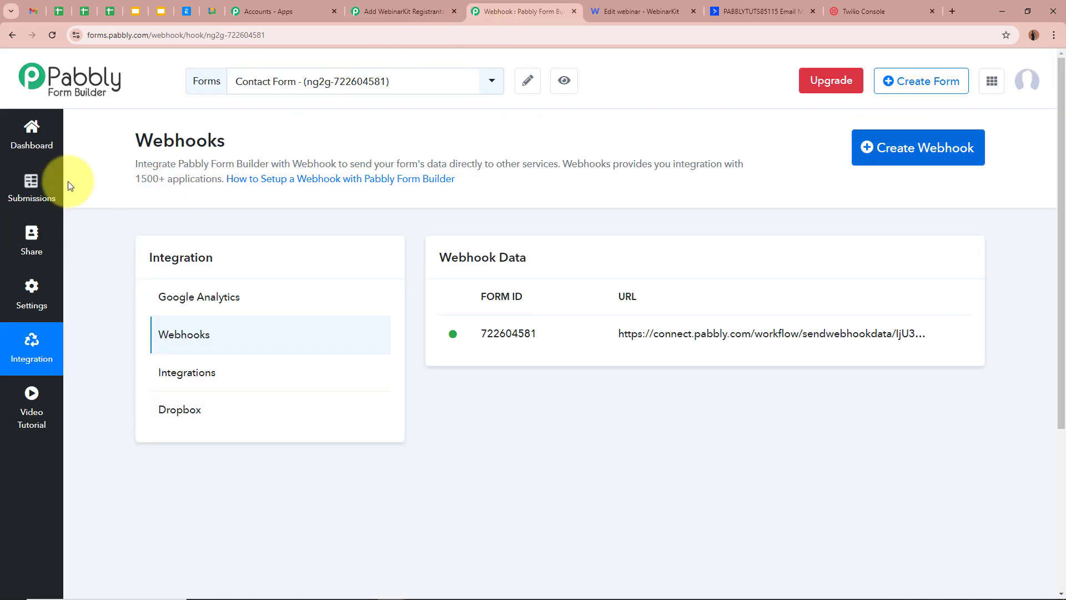
left_click(12, 35)
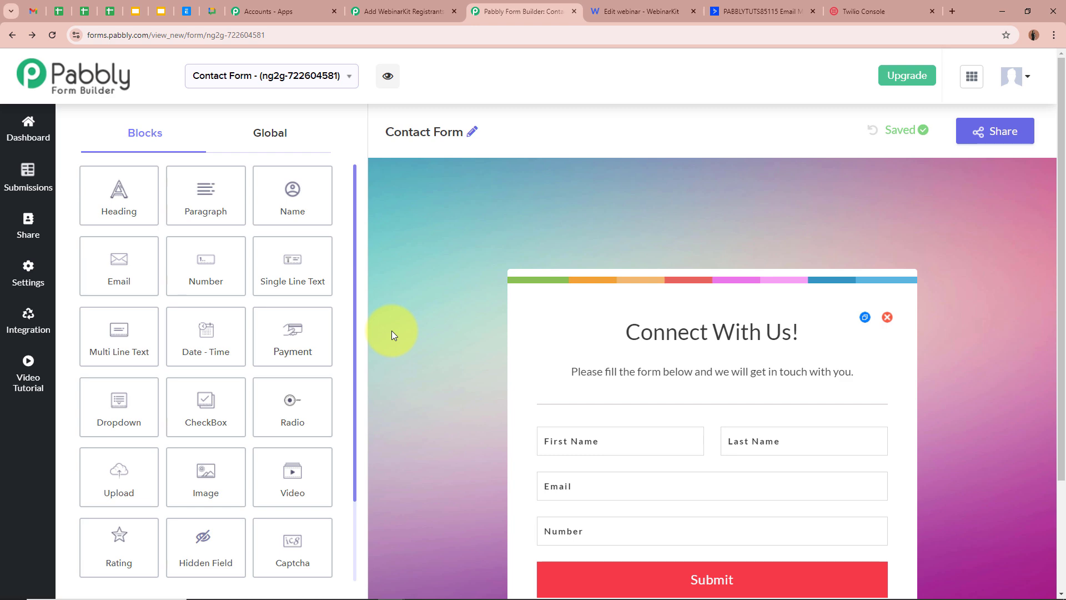
scroll(392, 332, "down", 1)
scroll(426, 328, "up", 1)
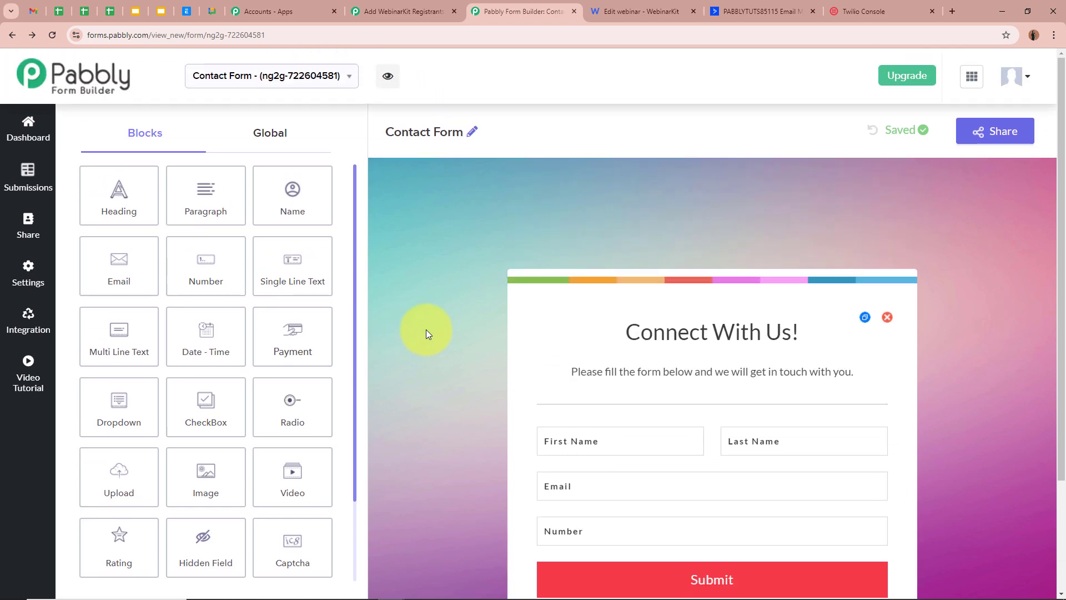
left_click(397, 11)
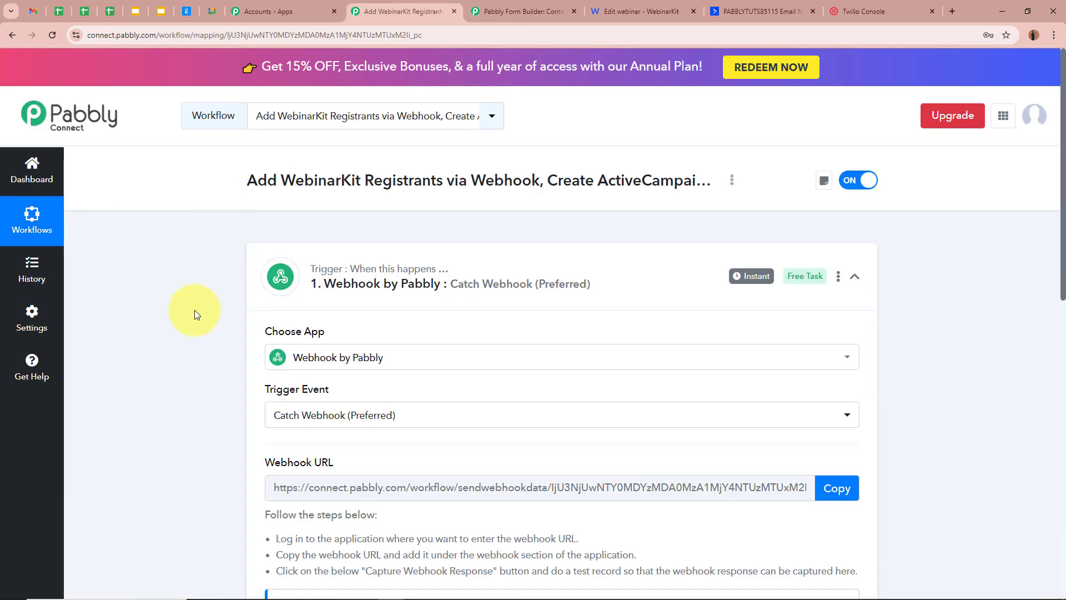
left_click(553, 9)
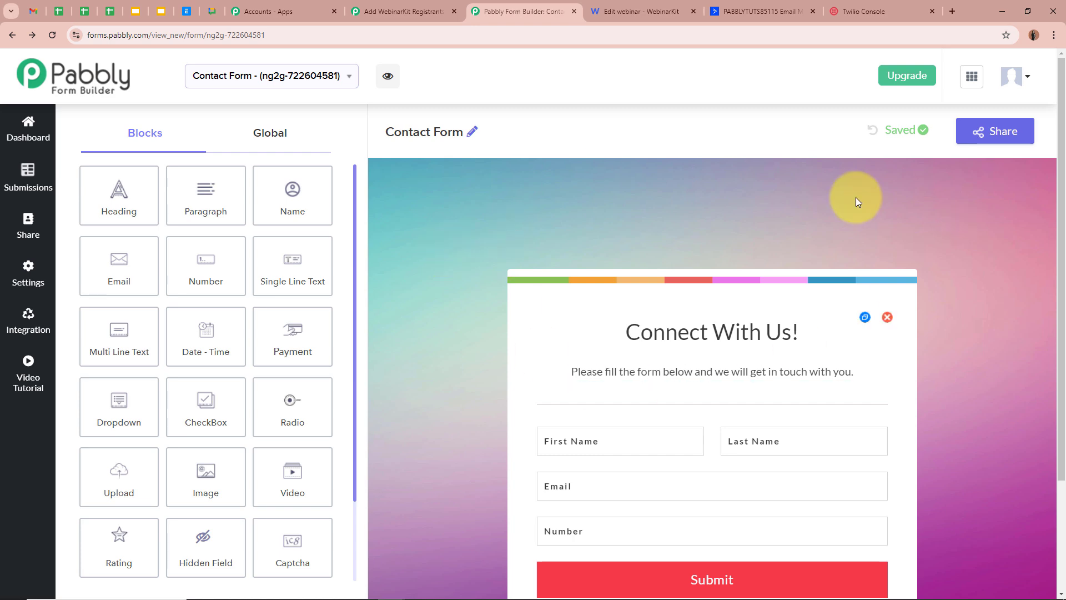
Copy the form's share link and load it in a new browser tab.
left_click(997, 129)
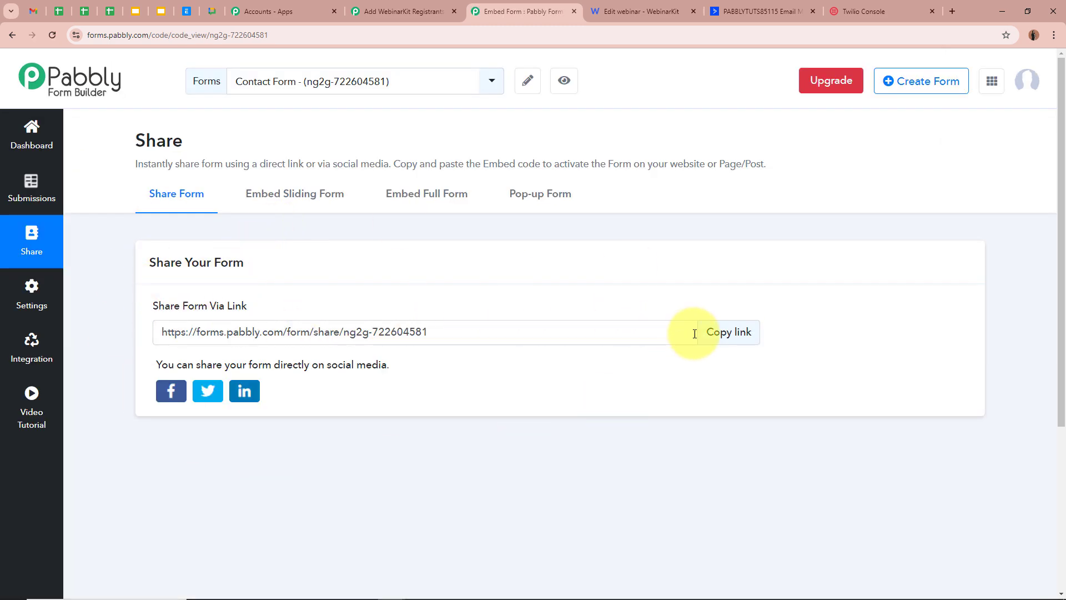
left_click(726, 333)
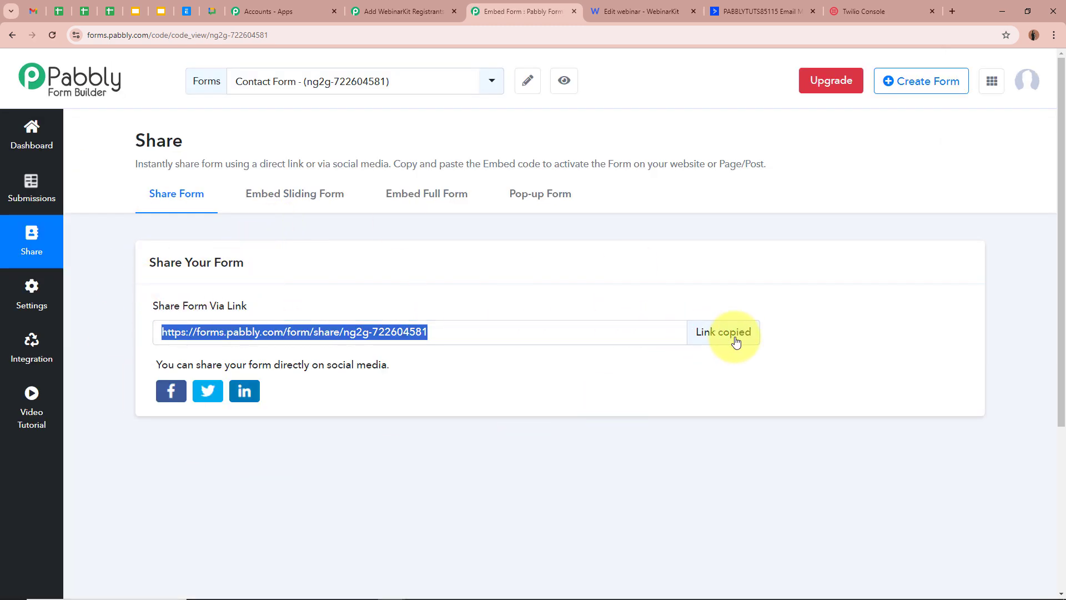
left_click(953, 11)
key("ctrl+v")
key("Return")
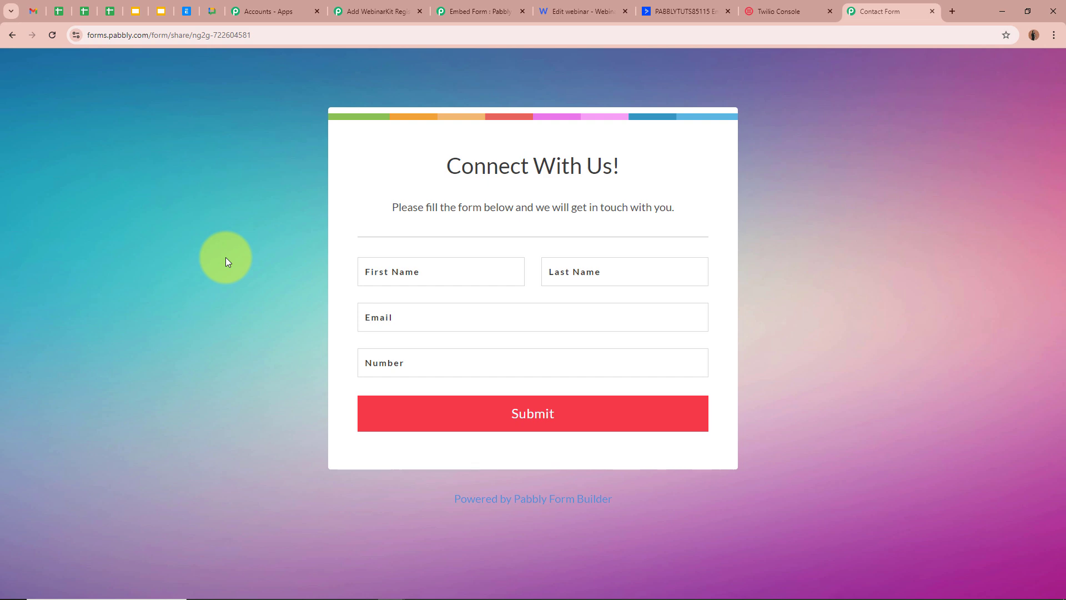
Fill in a test first name, last name, email address and phone number.
left_click(435, 268)
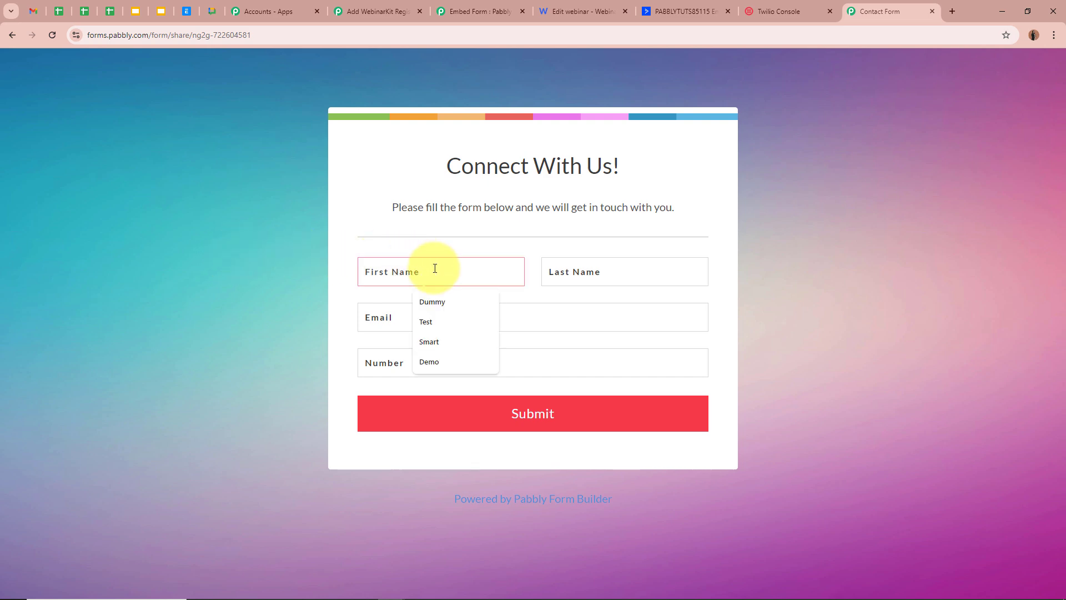
left_click(385, 275)
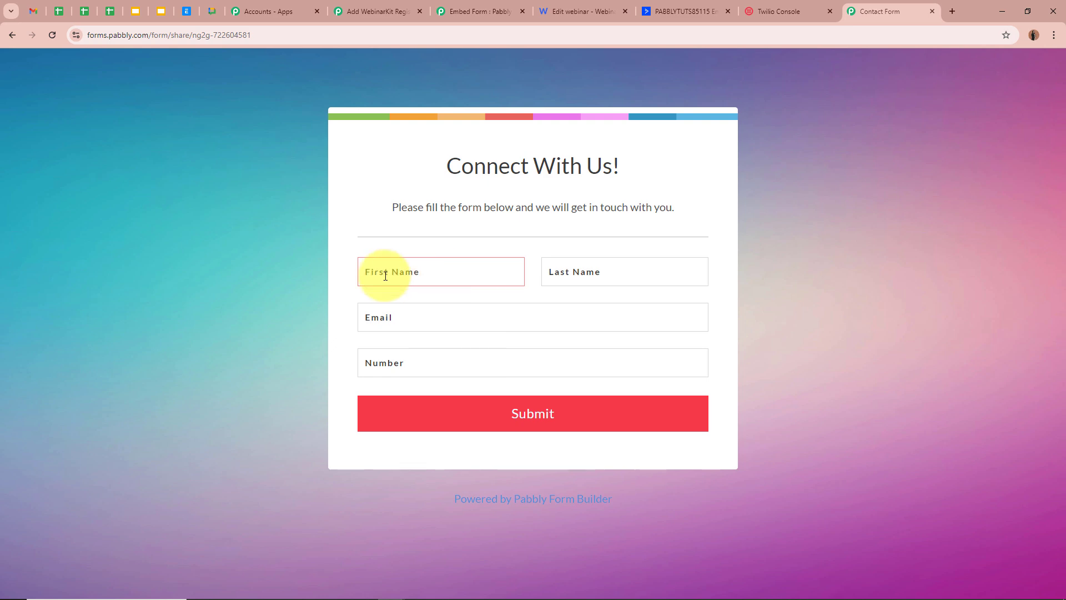
type("Smart")
left_click(625, 265)
type("T")
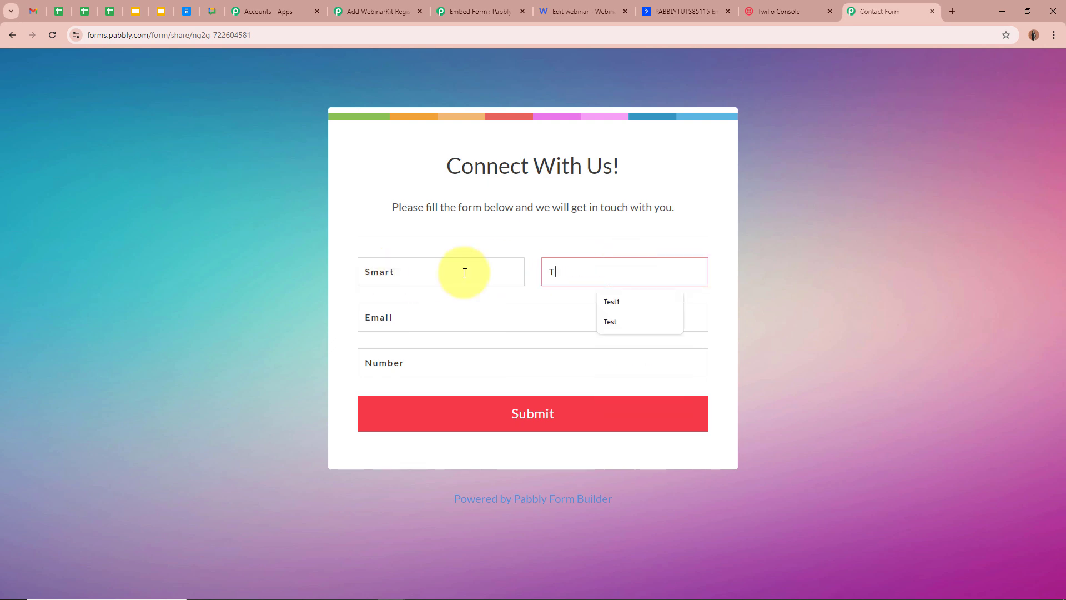
type("est45")
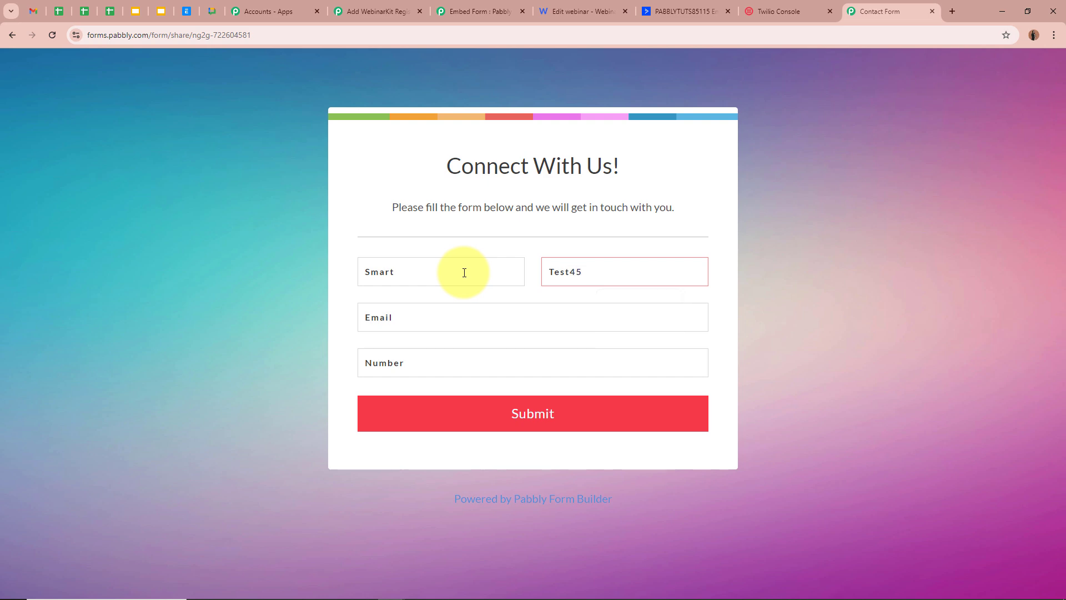
left_click(464, 308)
type("s")
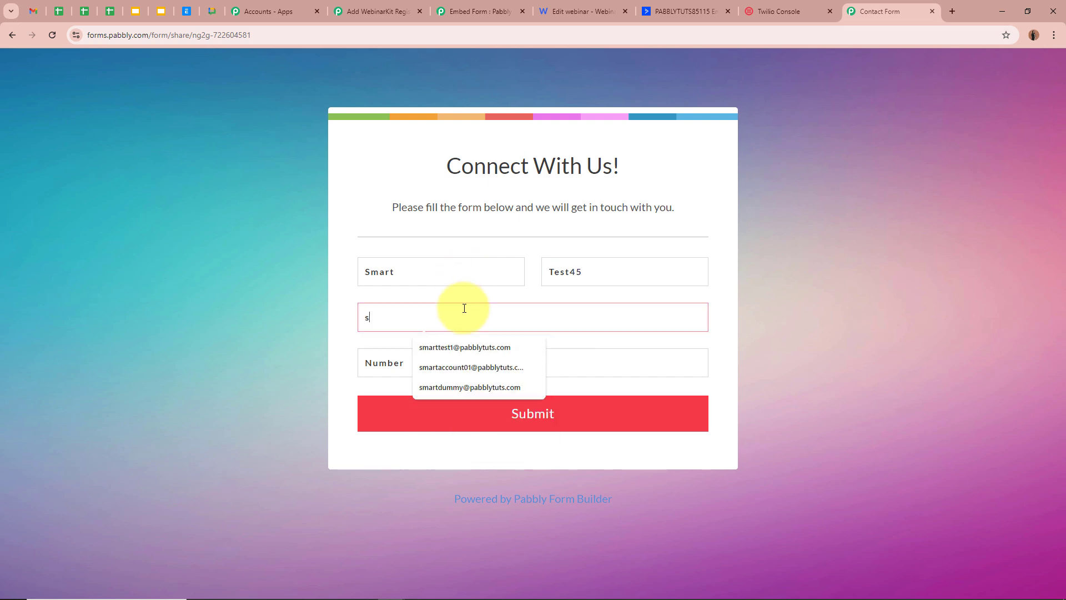
type("marttest4")
key("Down")
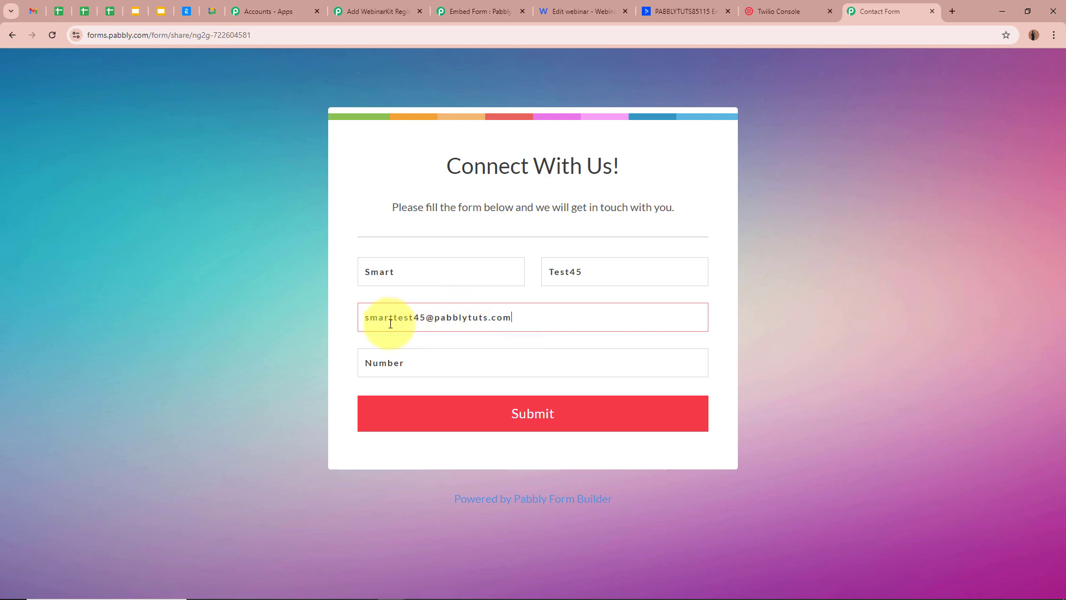
key("Return")
left_click(471, 360)
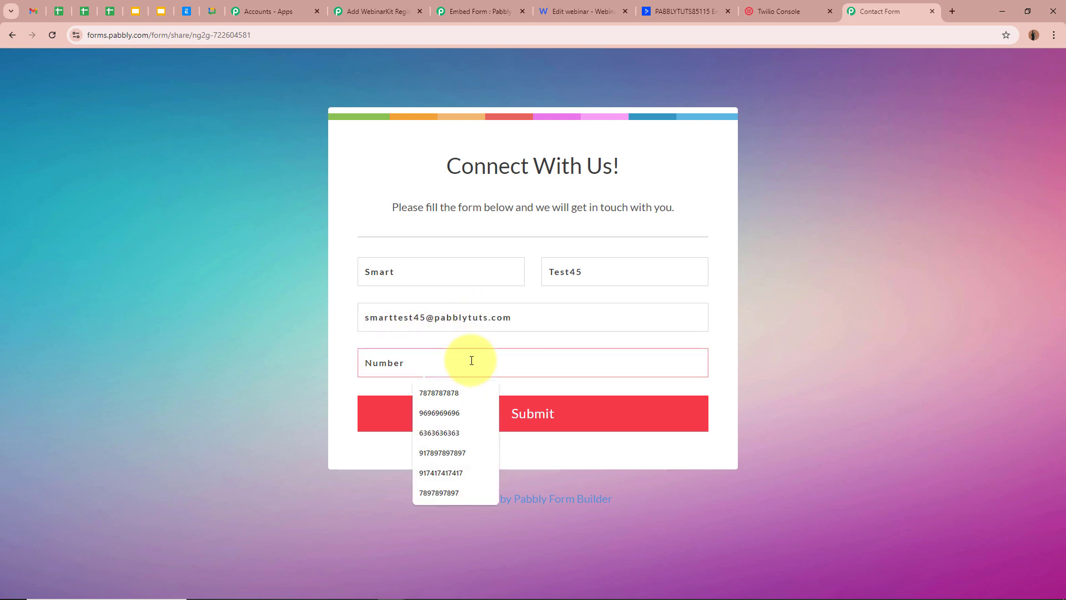
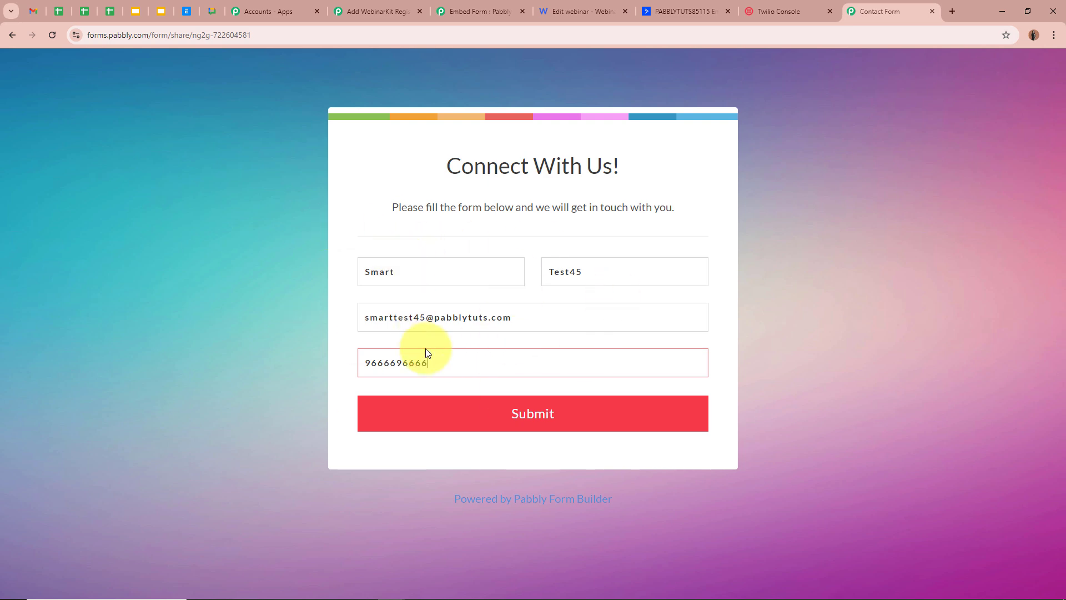
Submit the form and check the 'Your Message Received Successfully.' message.
left_click(588, 420)
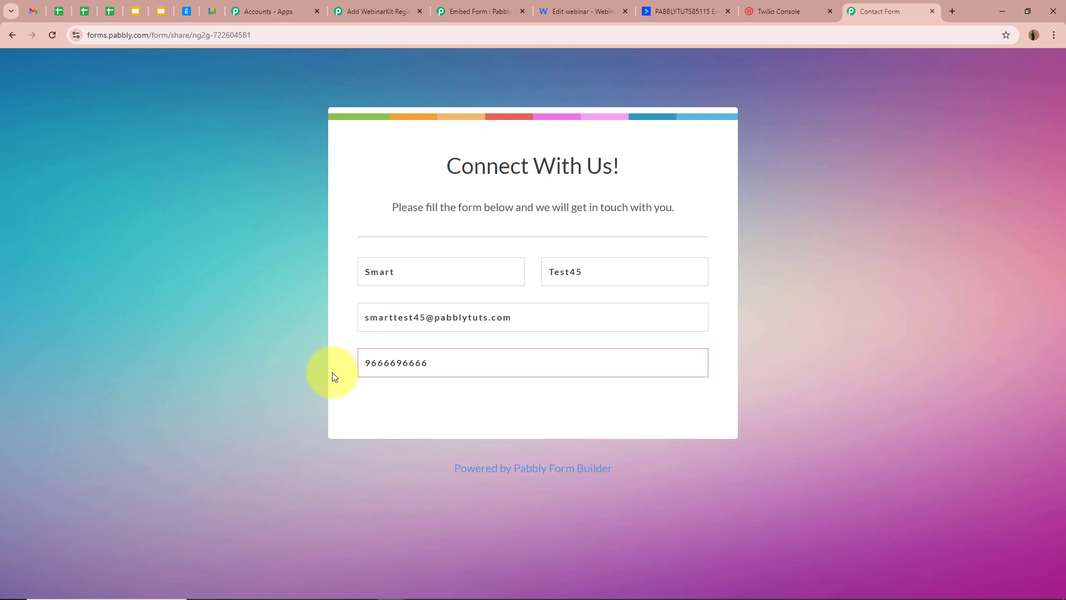
left_click_drag(425, 170, 667, 170)
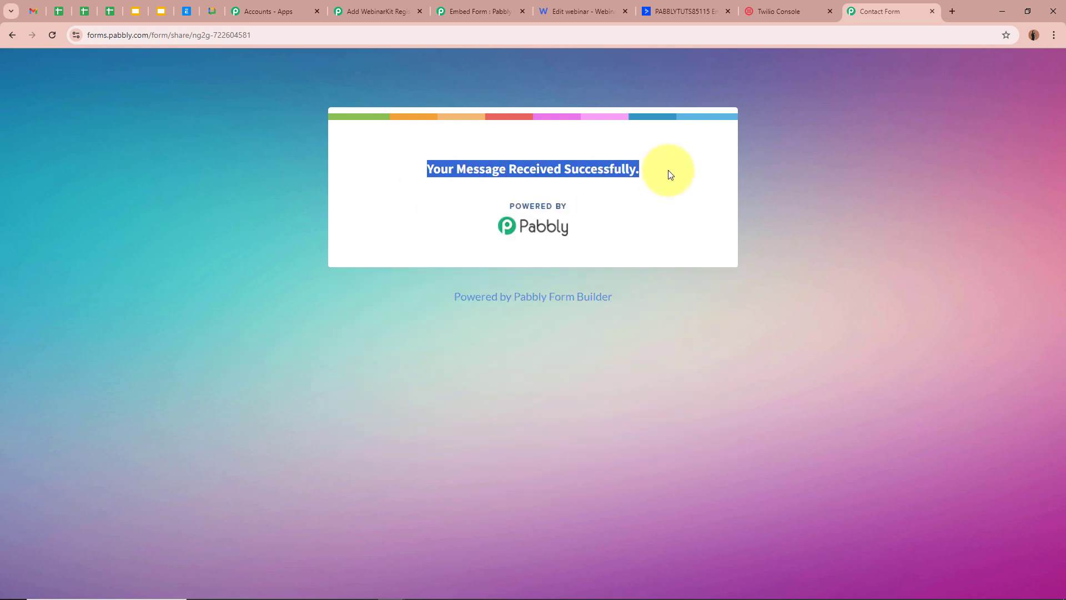
left_click(667, 170)
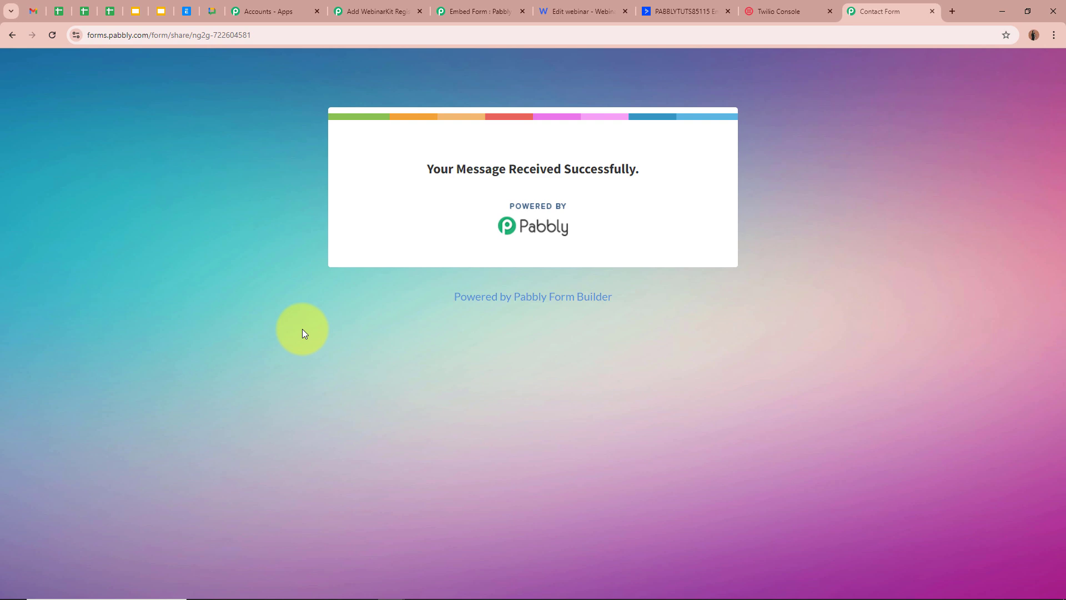
Review the captured First Name, Last Name, Email and Number values in the webhook response.
left_click(387, 5)
scroll(183, 337, "down", 6)
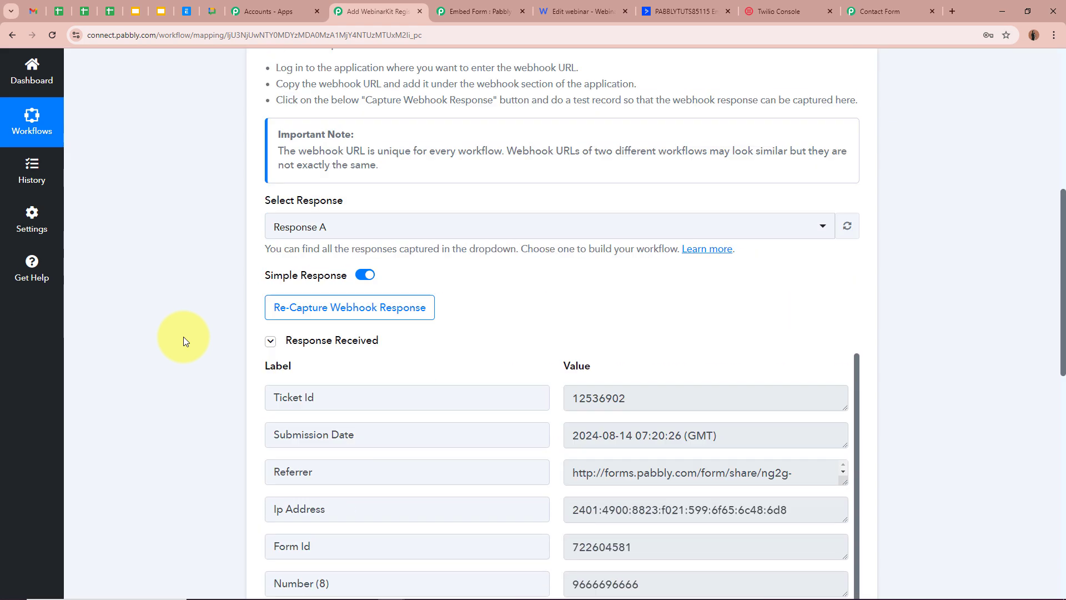
scroll(183, 341, "down", 3)
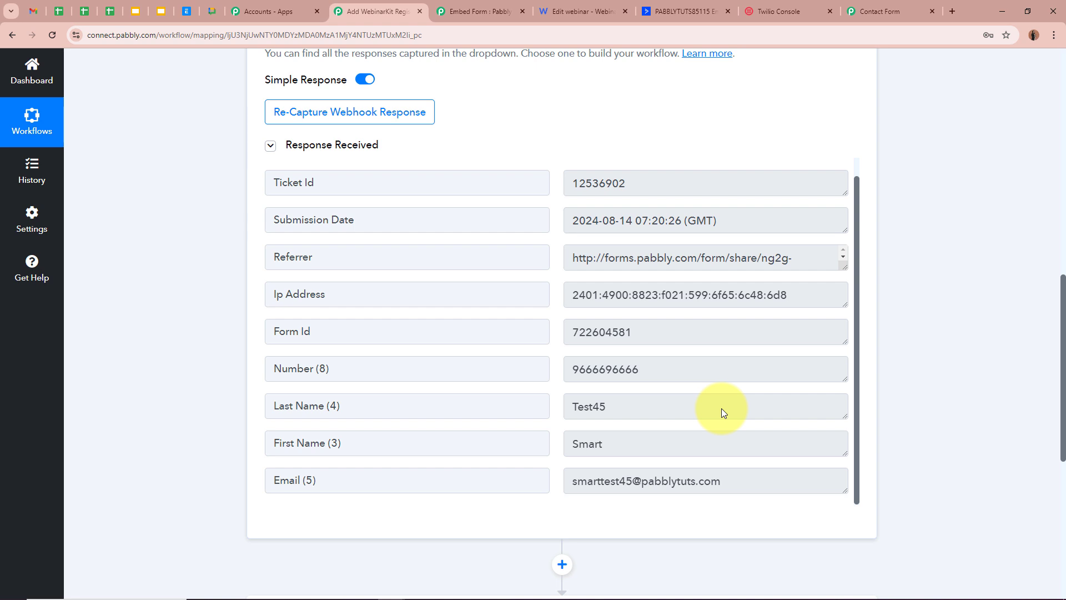
left_click(366, 442)
left_click(648, 440)
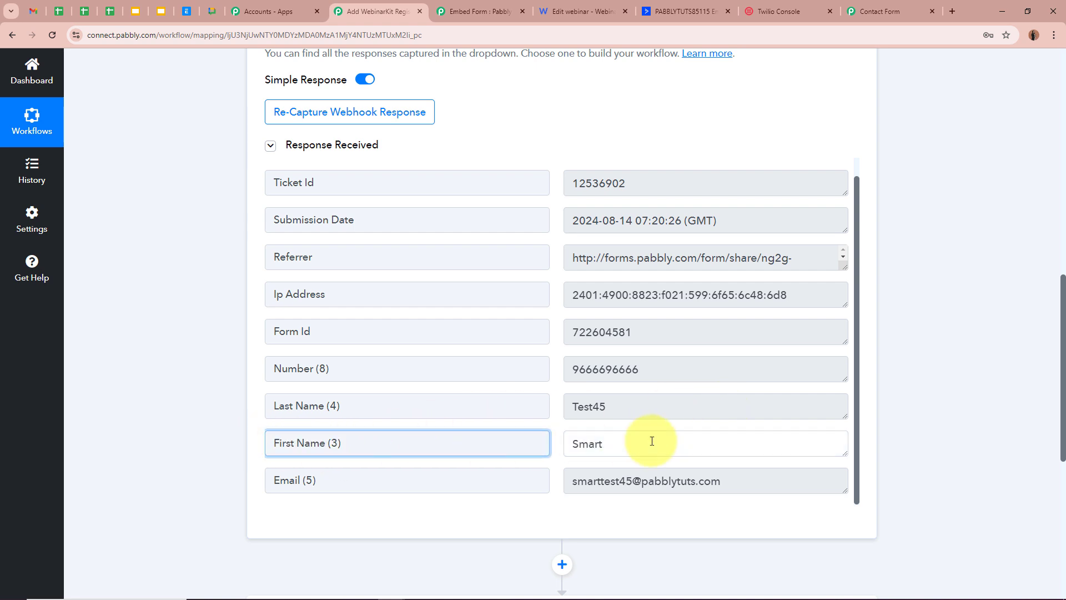
left_click(311, 407)
left_click(735, 408)
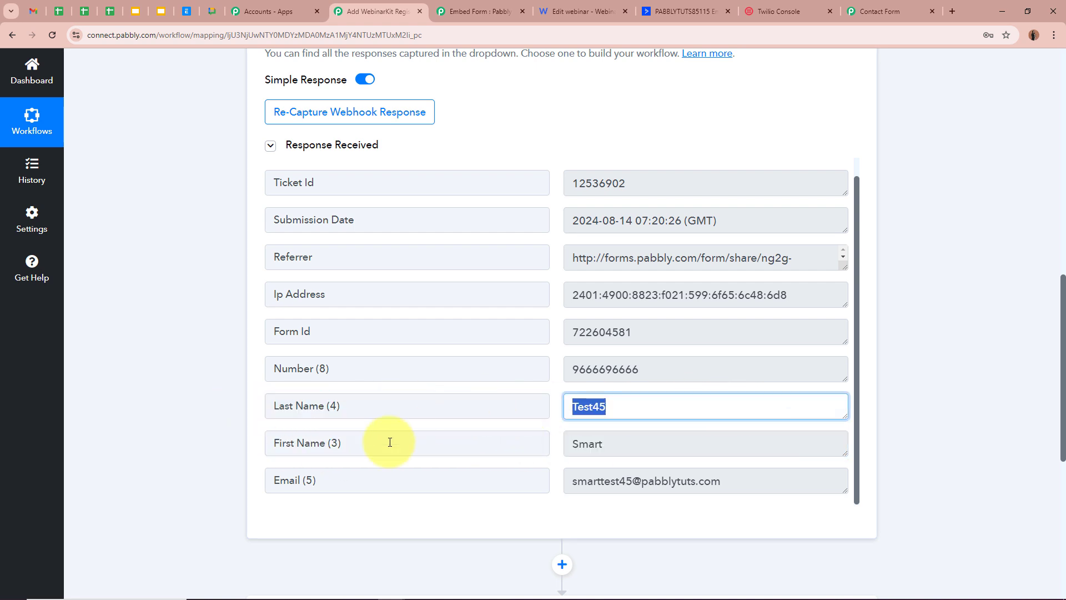
left_click(288, 480)
left_click_drag(720, 481, 417, 348)
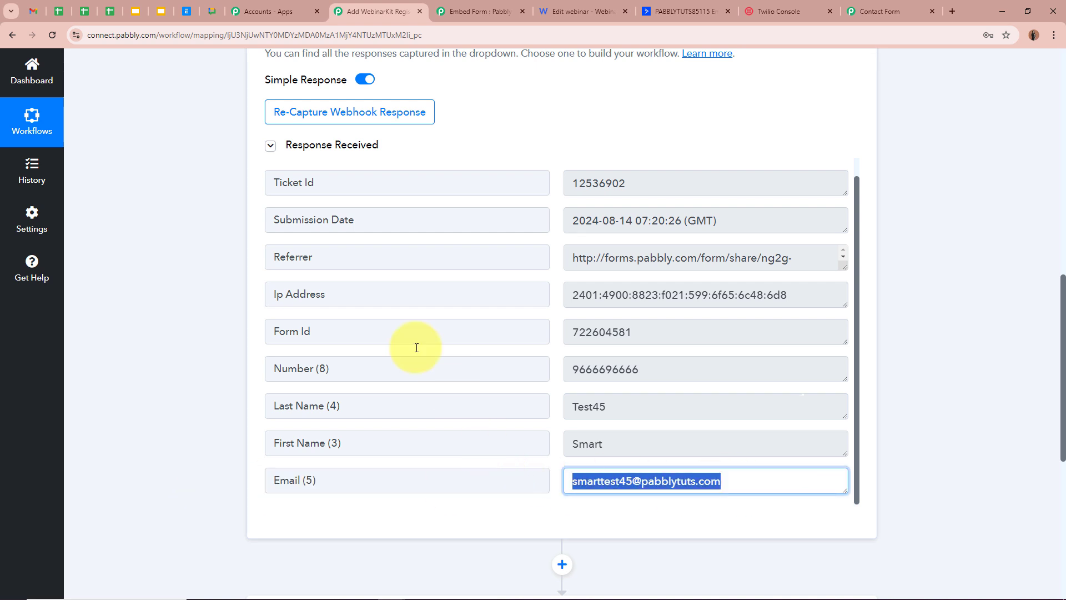
left_click(300, 370)
left_click(597, 366)
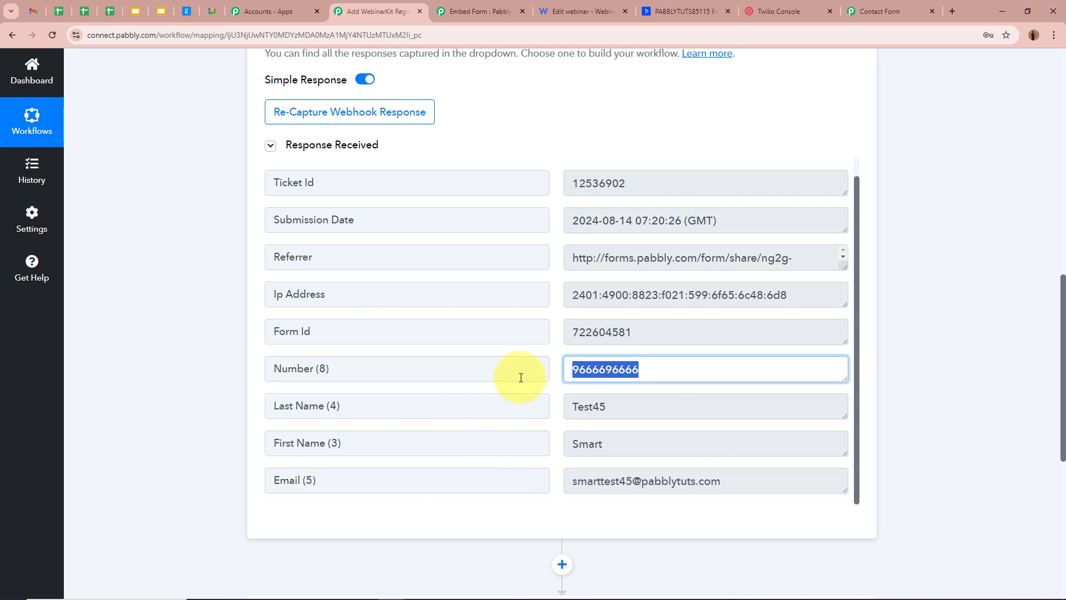
scroll(675, 405, "up", 1)
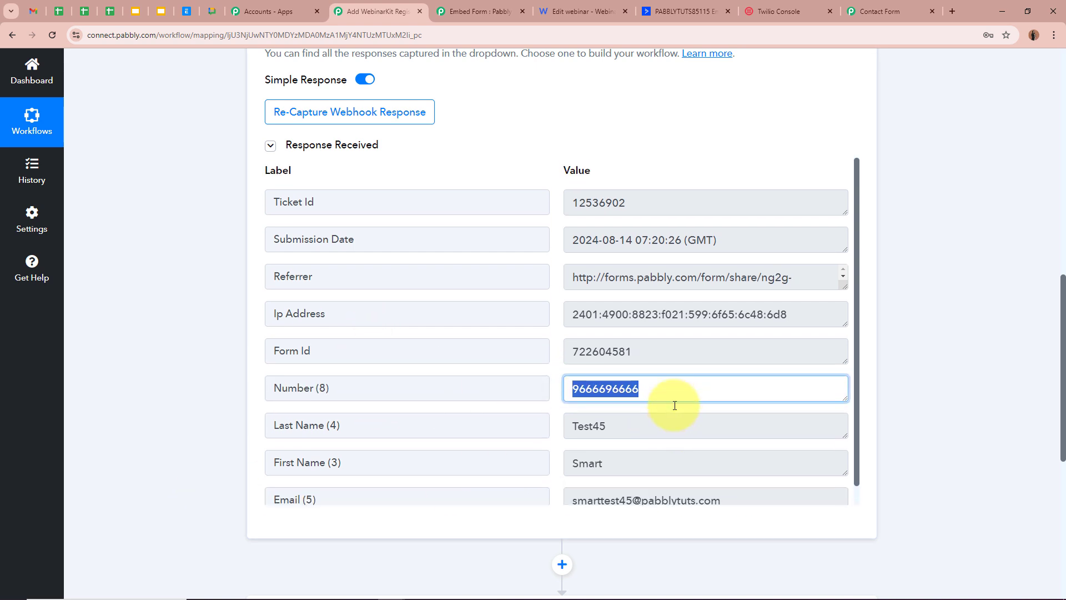
left_click(182, 329)
scroll(183, 328, "up", 6)
scroll(182, 329, "up", 5)
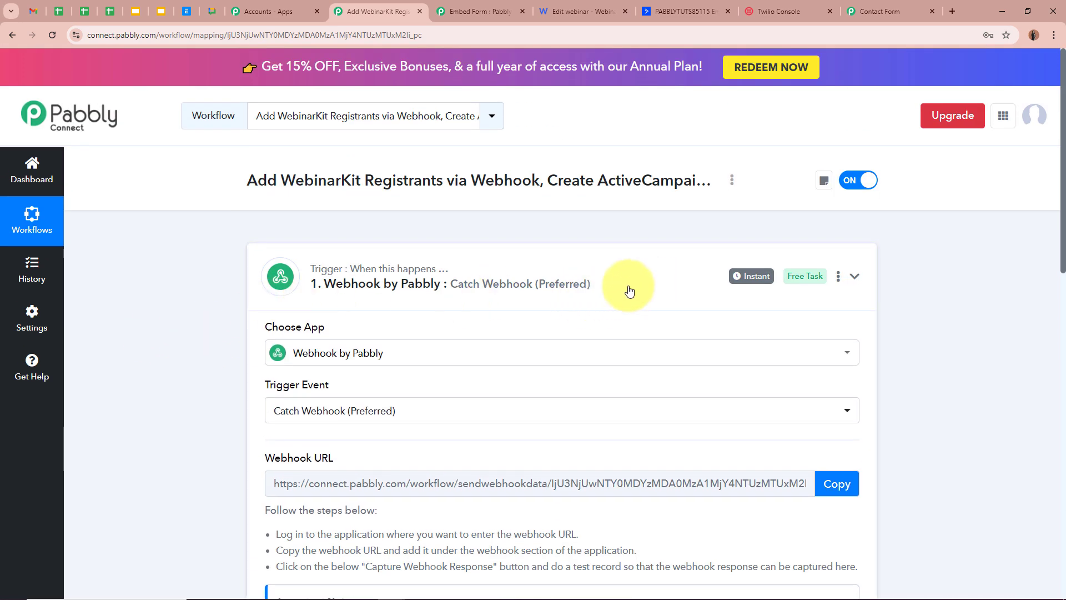
Set the second step's app to WebinarKit, found by searching 'Web'.
left_click(631, 291)
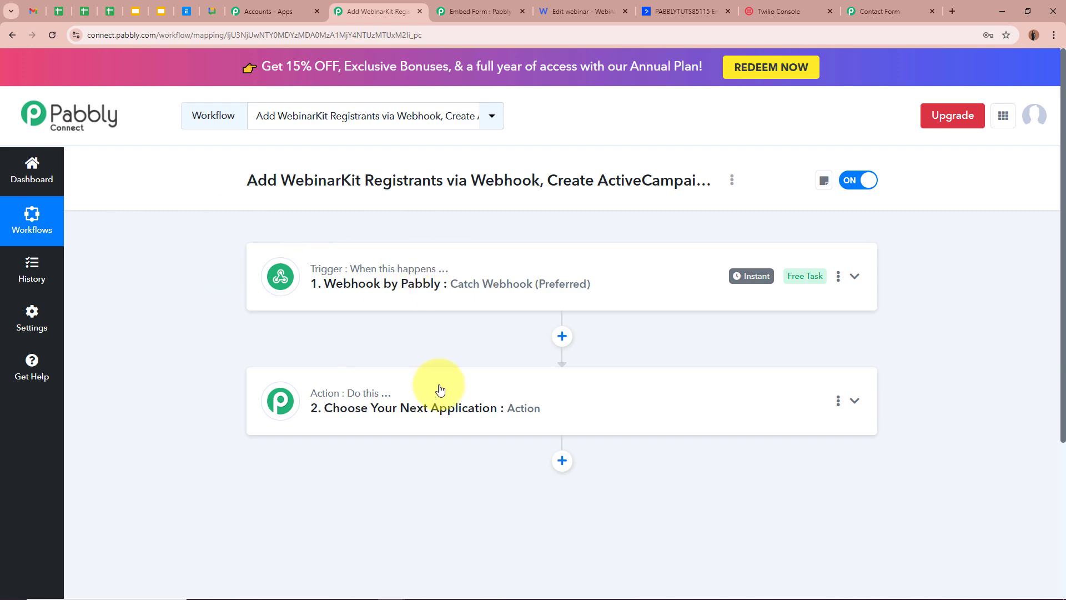
left_click(612, 396)
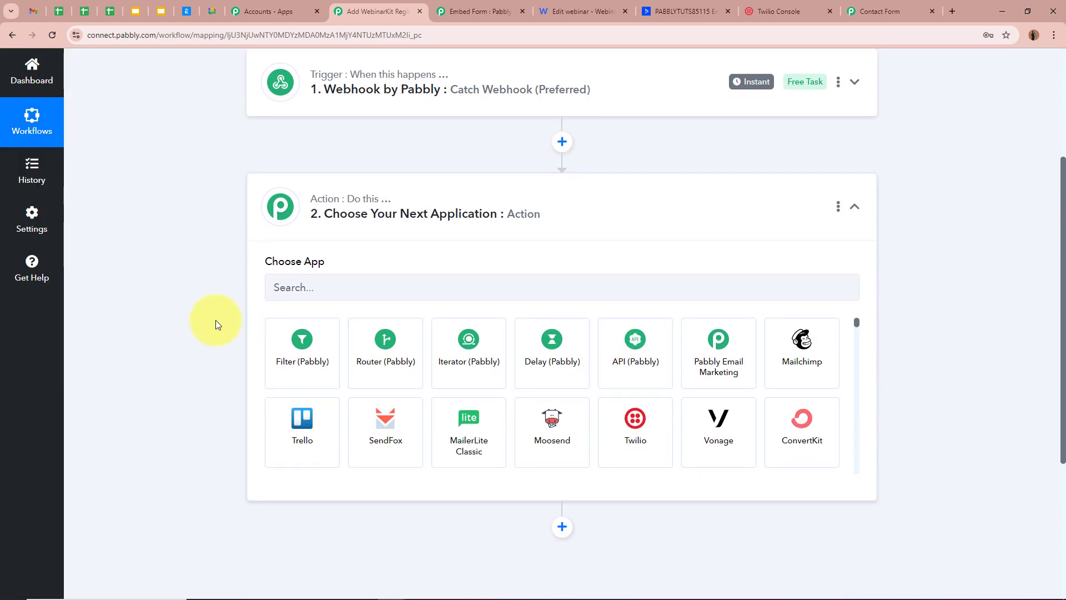
scroll(158, 276, "up", 3)
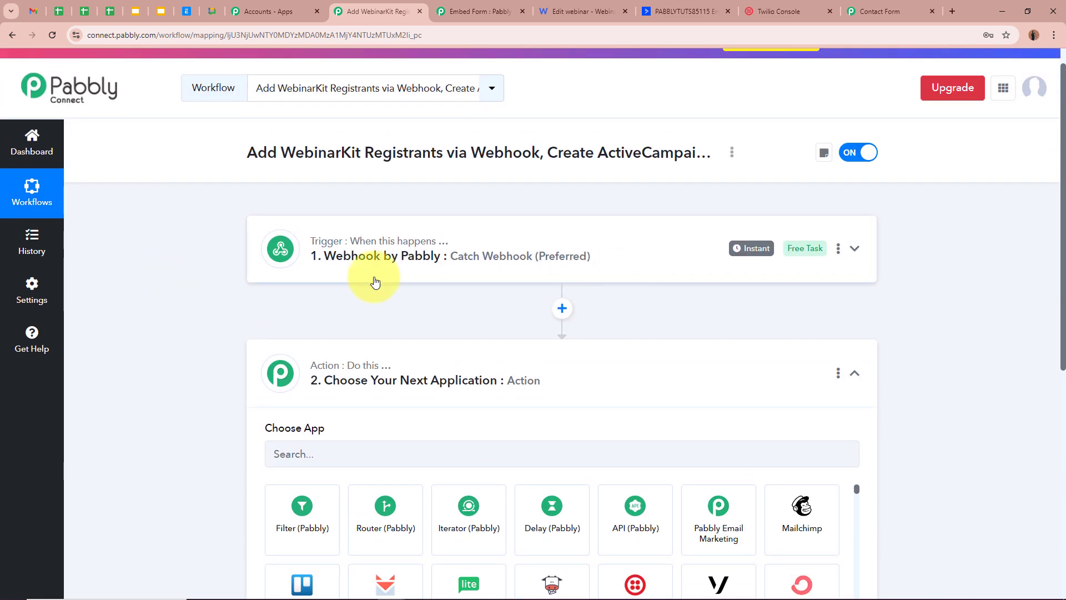
scroll(206, 278, "down", 2)
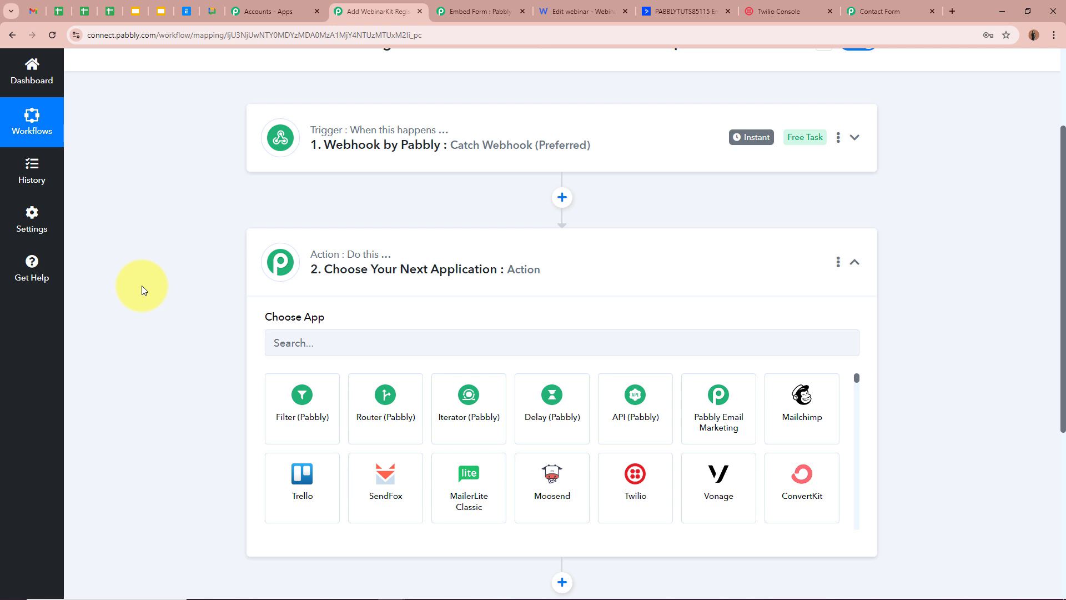
left_click(426, 351)
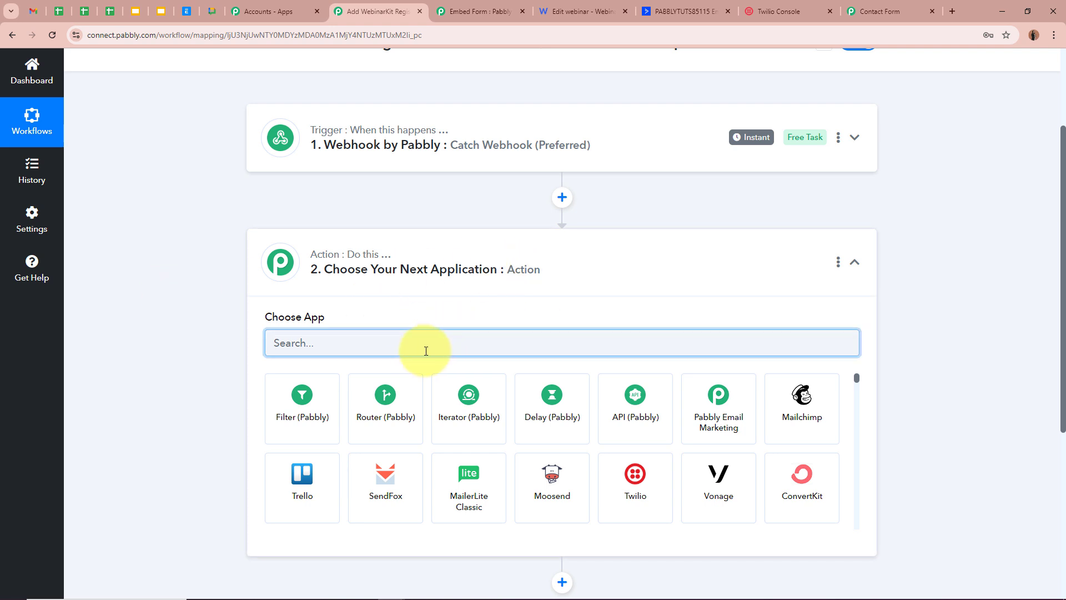
type("Web")
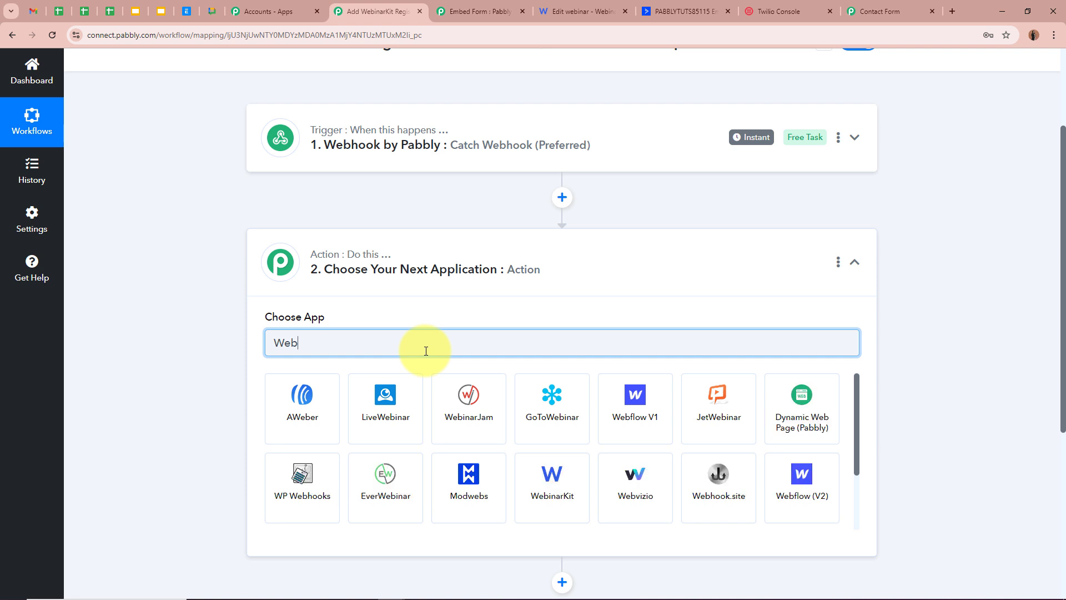
left_click(552, 472)
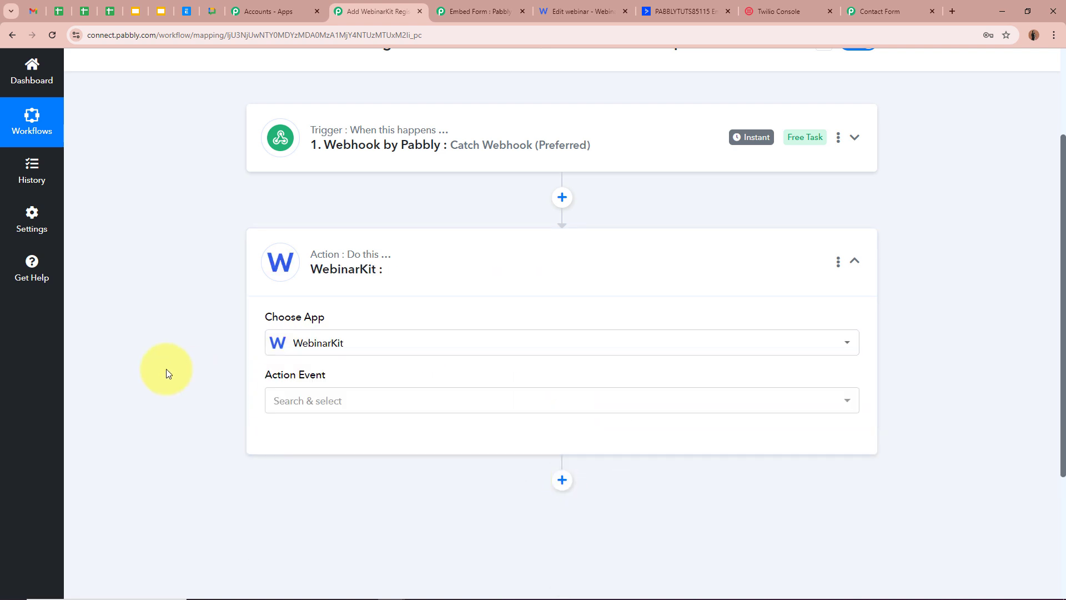
Choose New Webinar Registration as the action event and view the WebinarKit webinar.
left_click(340, 400)
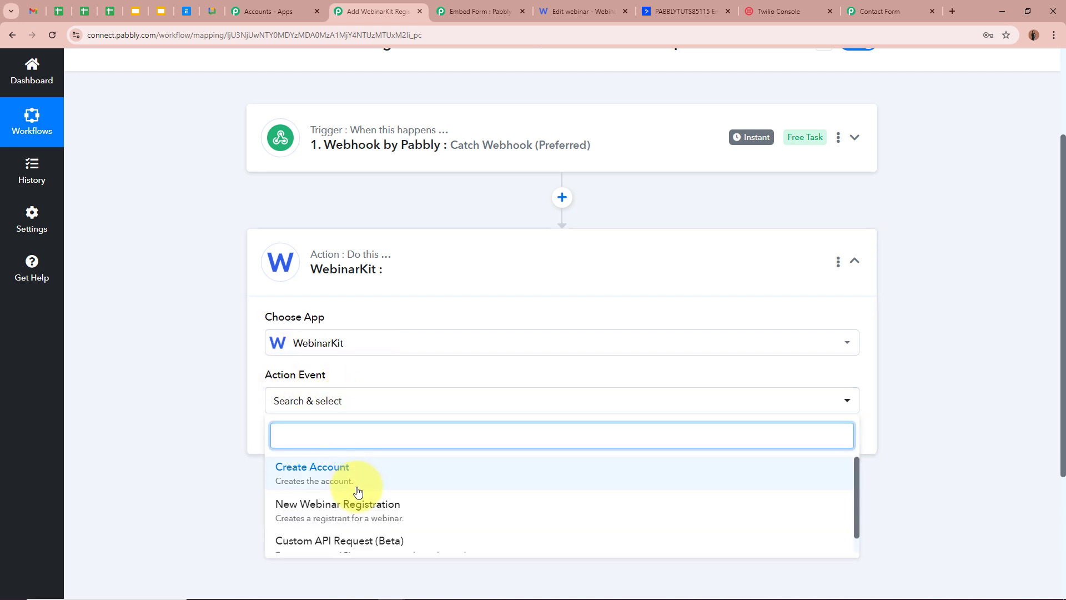
scroll(358, 491, "down", 1)
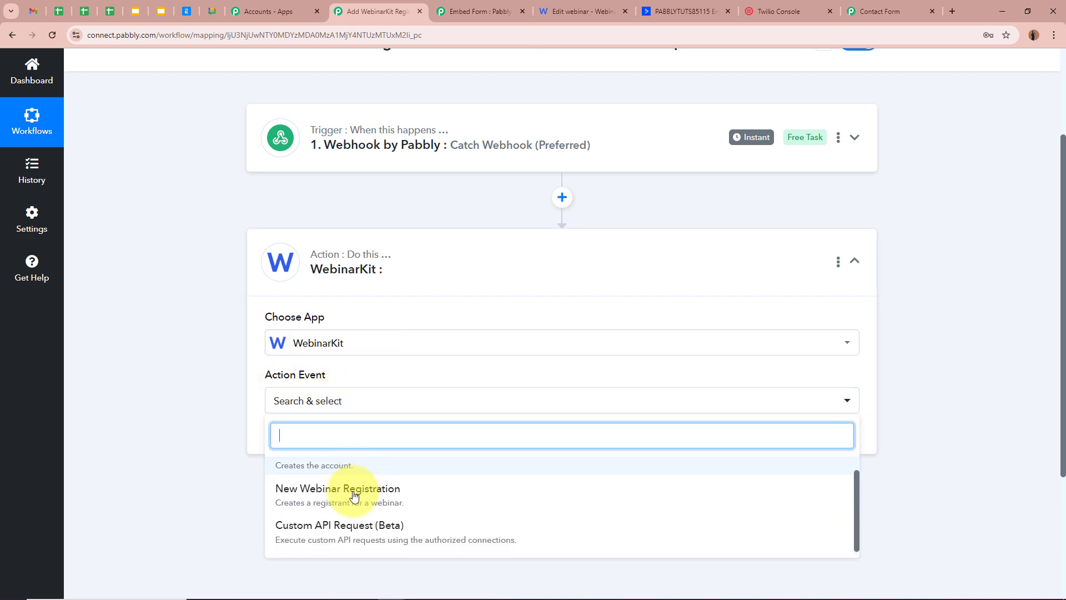
left_click(392, 501)
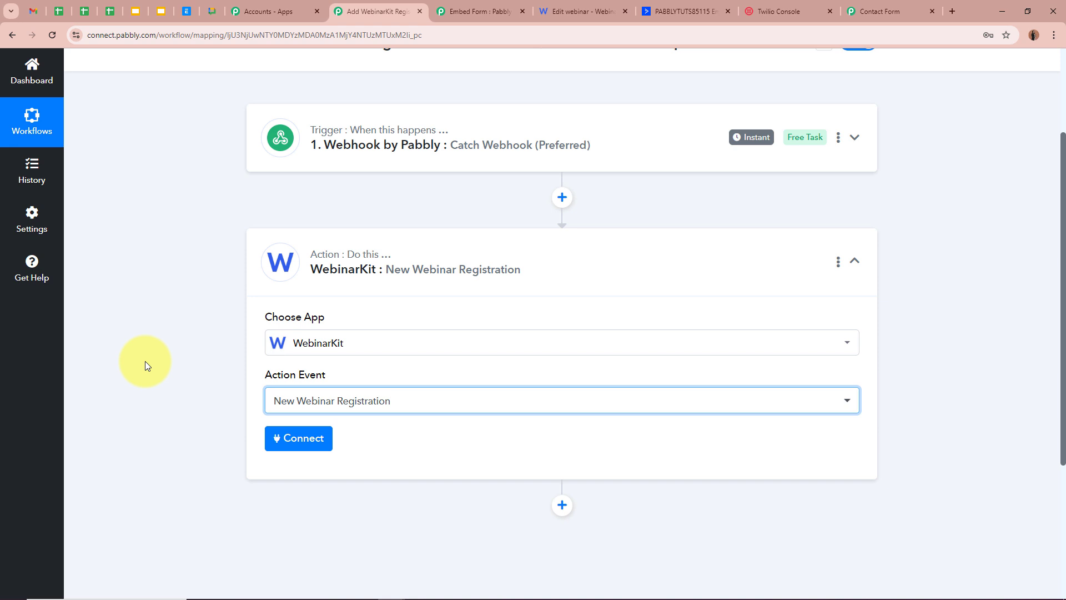
left_click(582, 11)
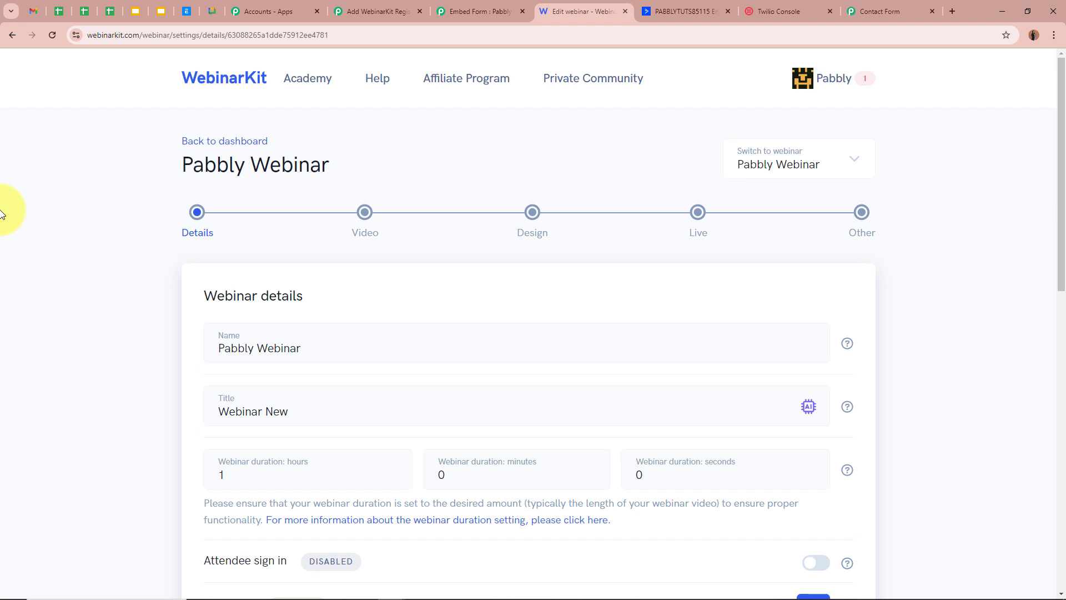
Look over the Pabbly Webinar name and details in WebinarKit, then return to Pabbly Connect.
left_click_drag(181, 166, 325, 169)
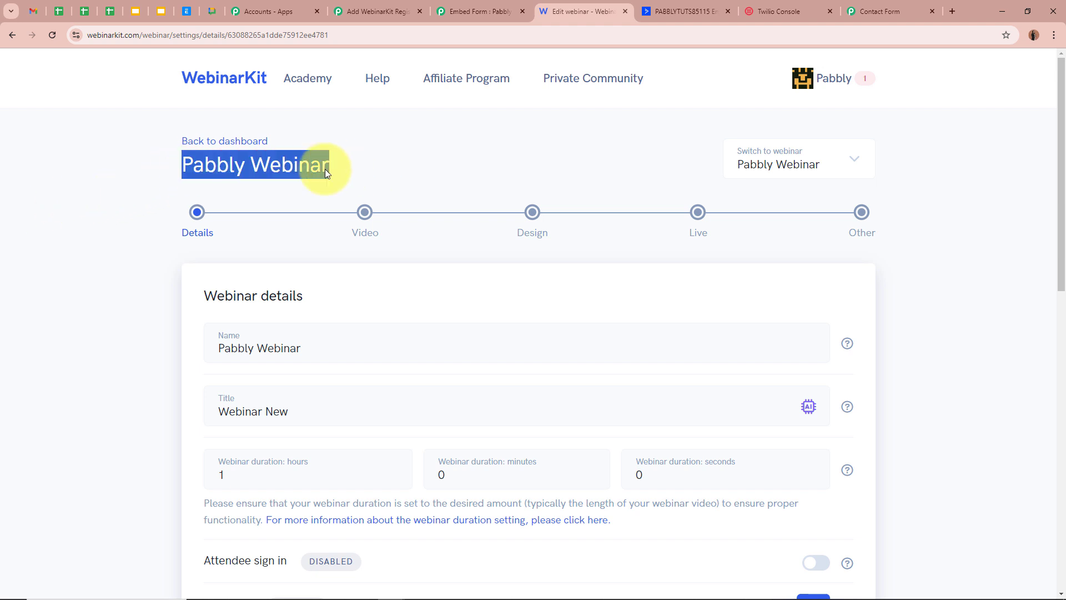
left_click(105, 238)
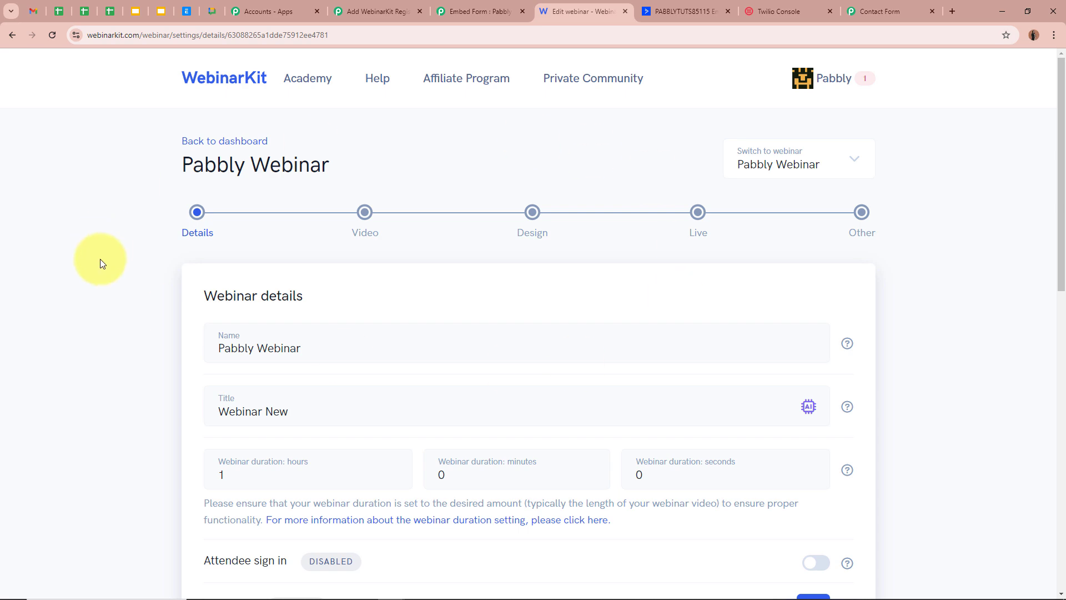
scroll(108, 272, "down", 10)
scroll(108, 271, "up", 2)
scroll(108, 272, "up", 8)
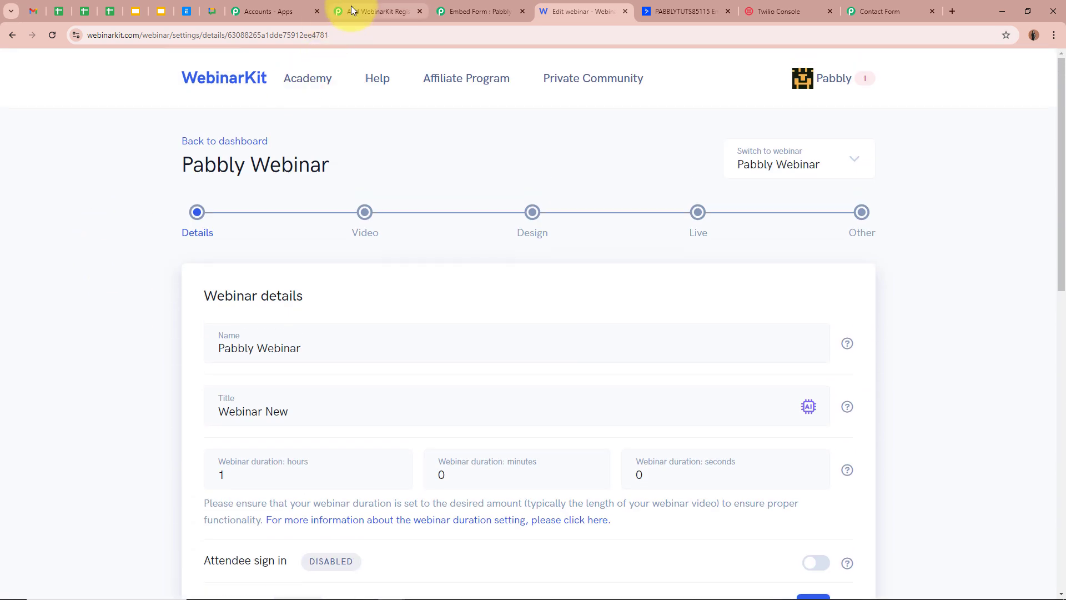
left_click(374, 11)
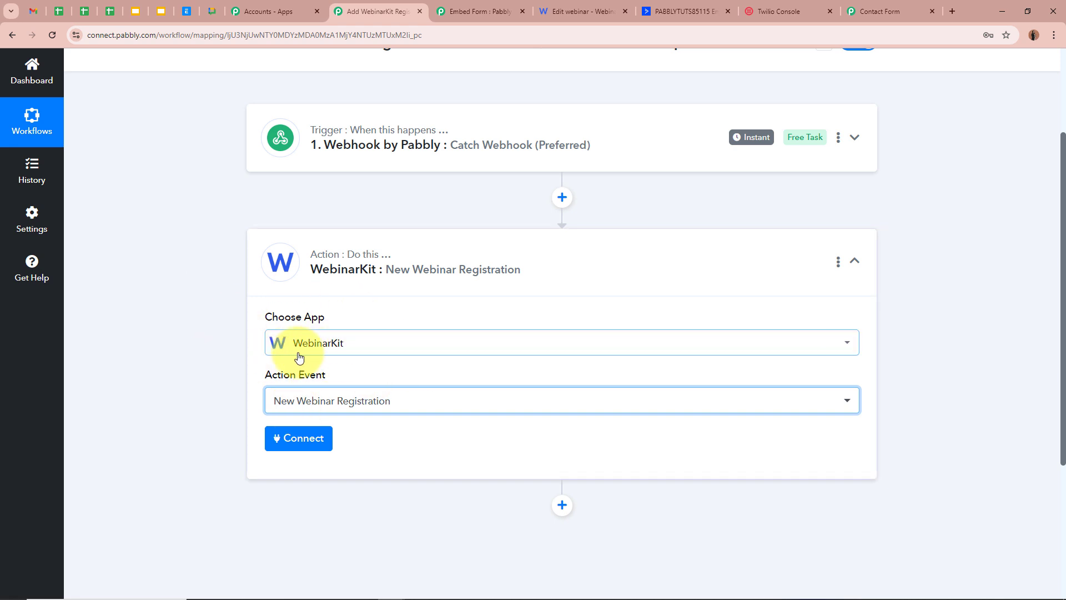
Add a new WebinarKit #5 connection to the registration action, then switch to the WebinarKit webinar page.
left_click(194, 383)
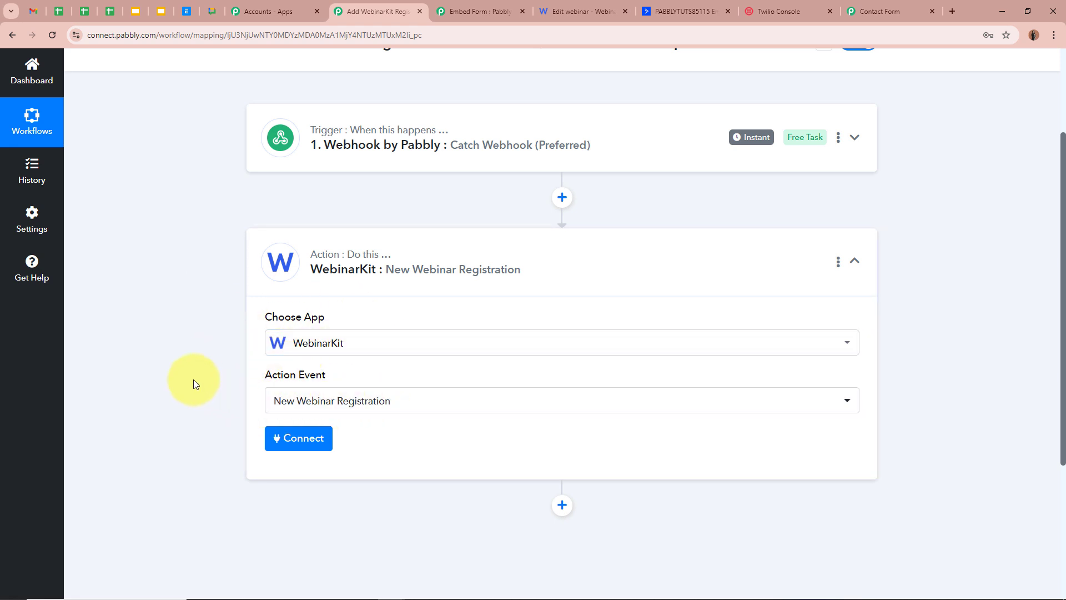
scroll(193, 378, "down", 1)
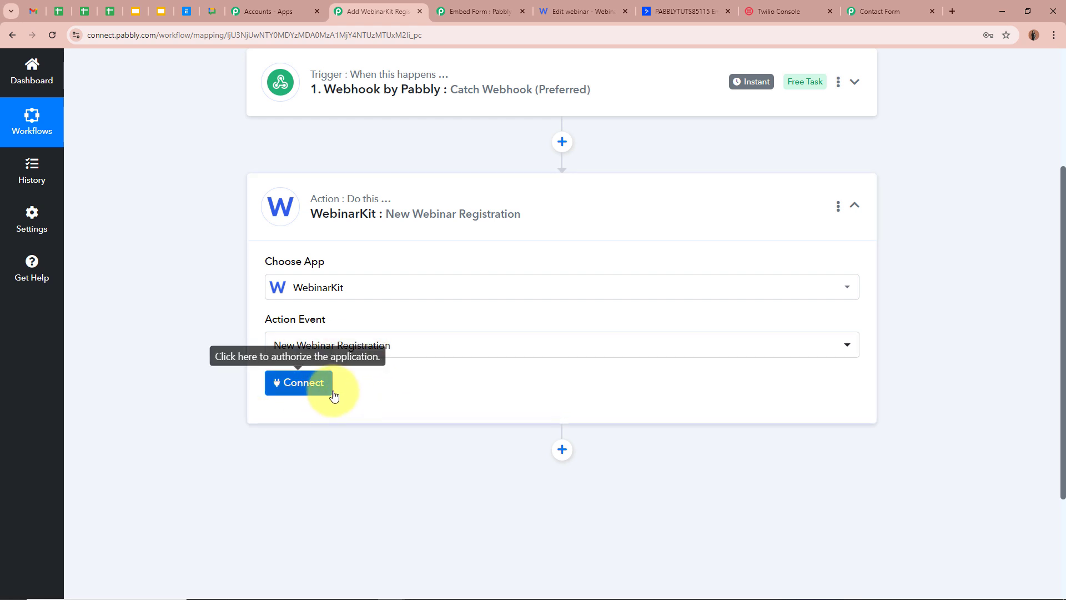
left_click(290, 379)
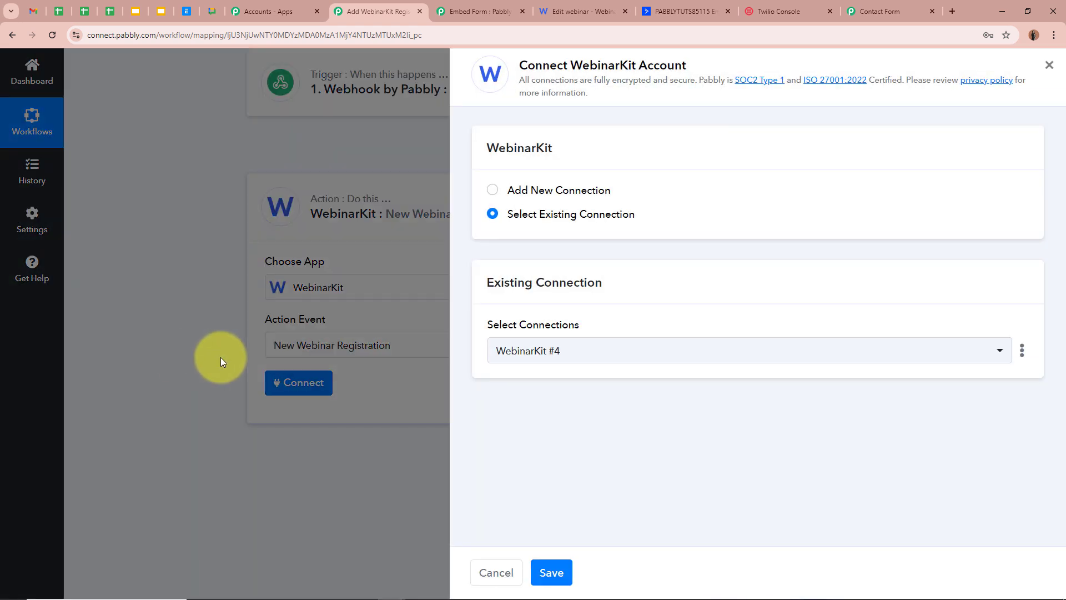
left_click(492, 190)
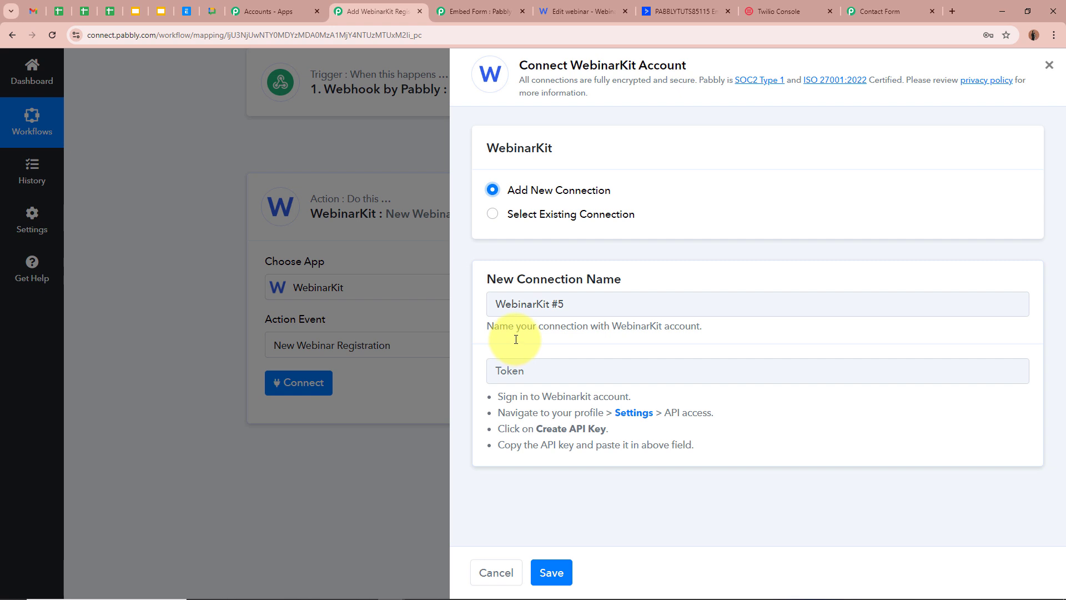
left_click(577, 18)
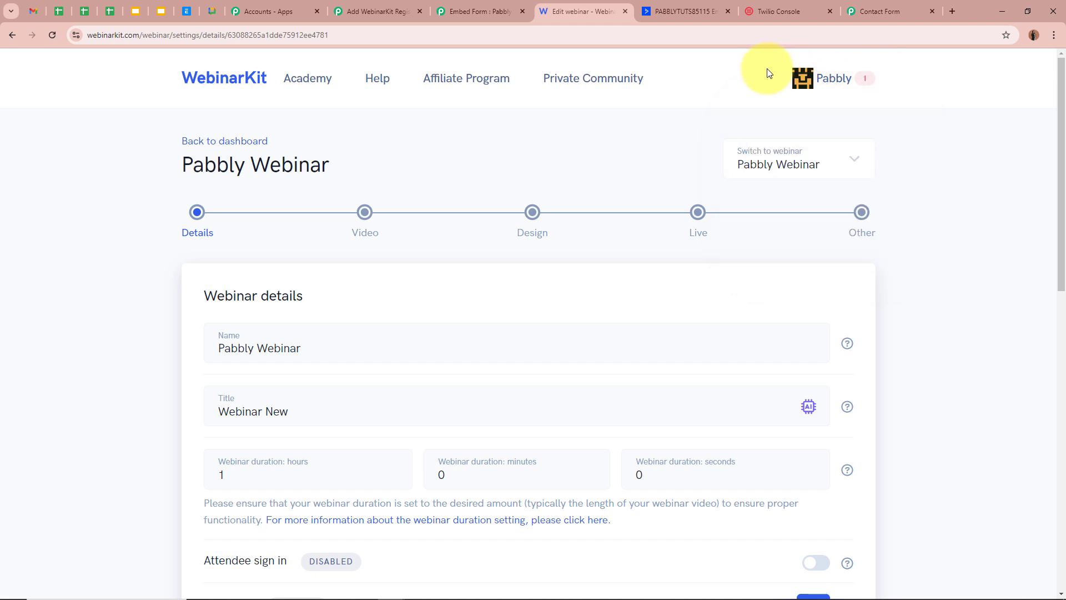
Copy the Private API key from the API access section of WebinarKit's account Settings.
mouse_move(805, 72)
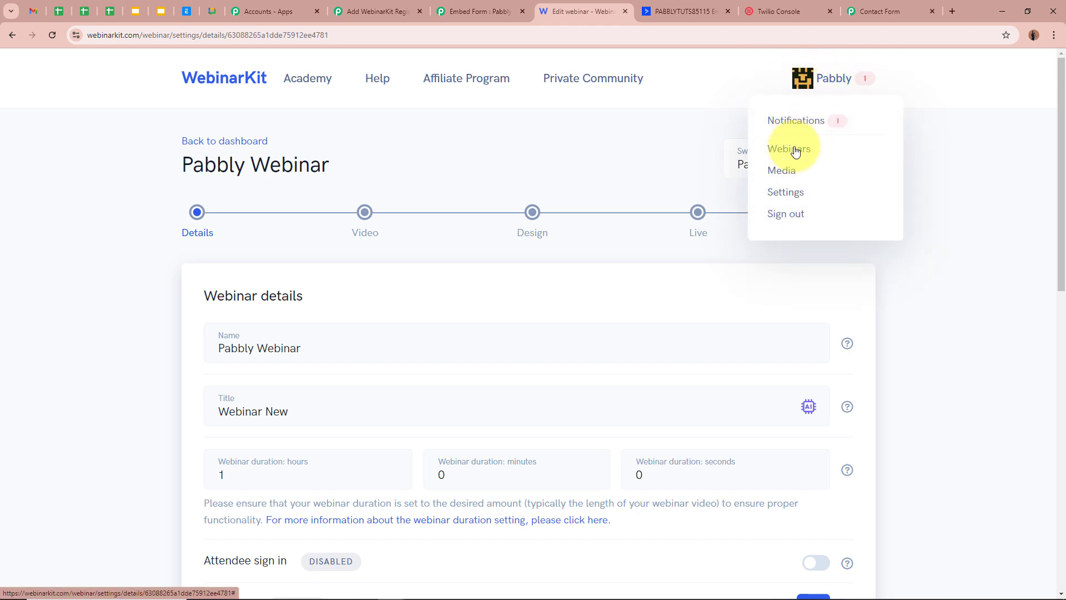
left_click(783, 194)
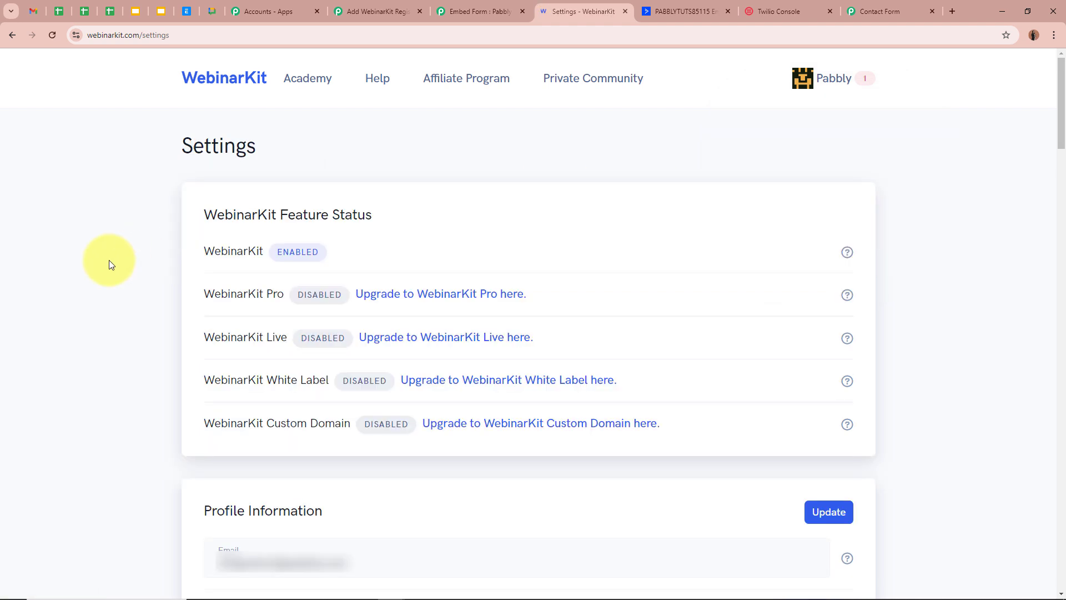
scroll(109, 264, "down", 15)
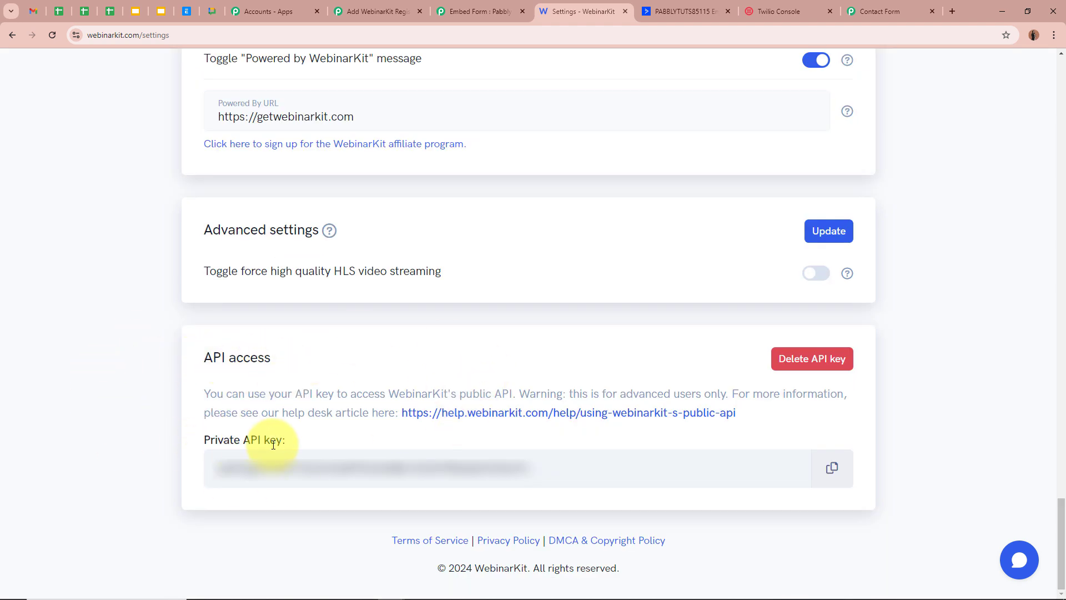
left_click(838, 473)
Paste the WebinarKit API key into the WebinarKit #5 Token field and save the connection.
left_click(392, 10)
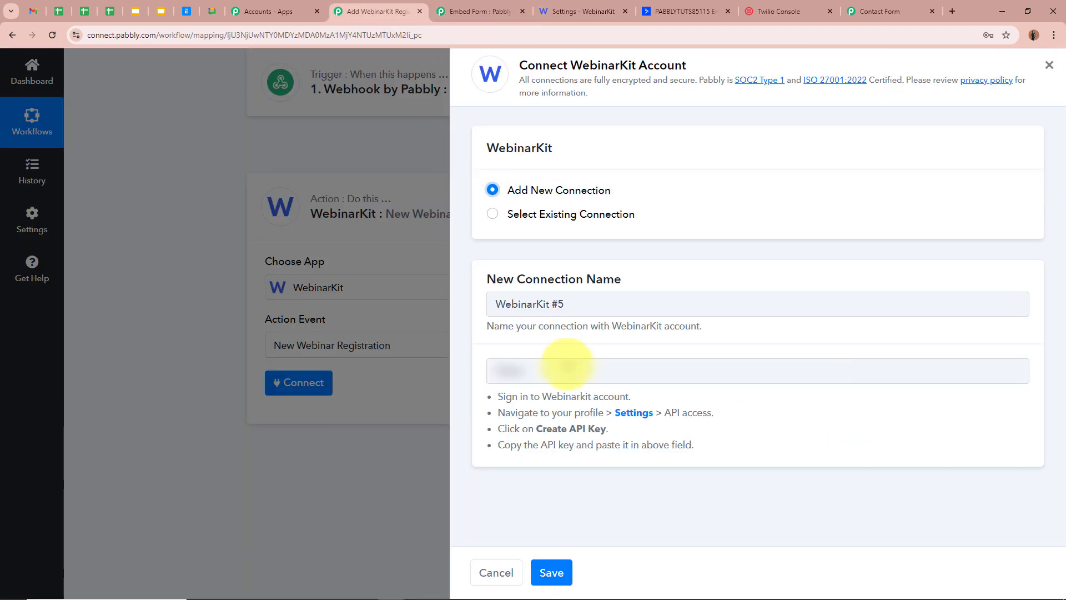
left_click(570, 373)
key("ctrl+v")
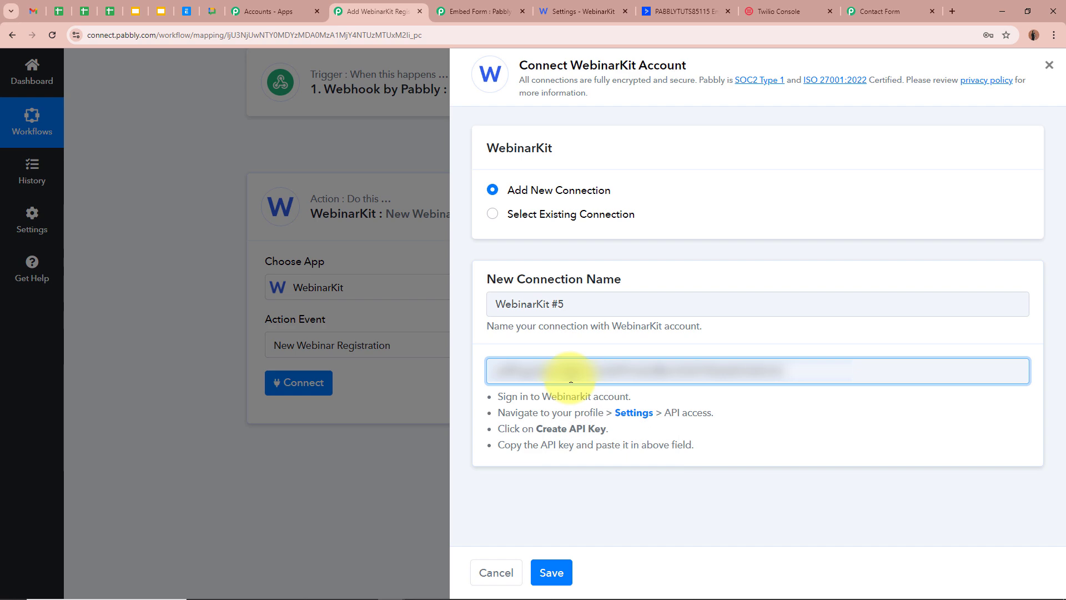
left_click(567, 572)
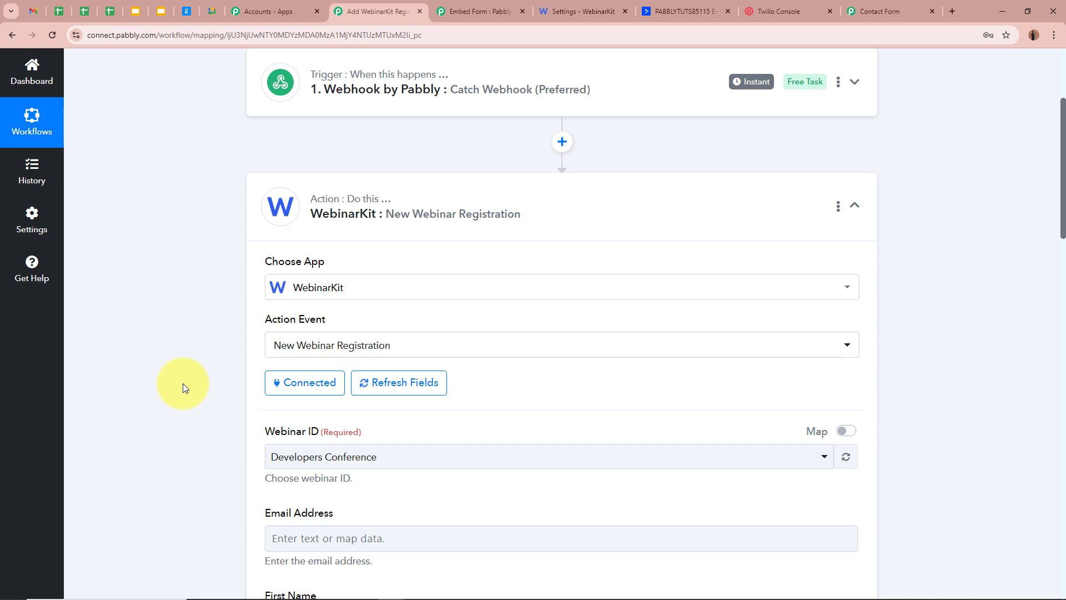
scroll(151, 411, "down", 3)
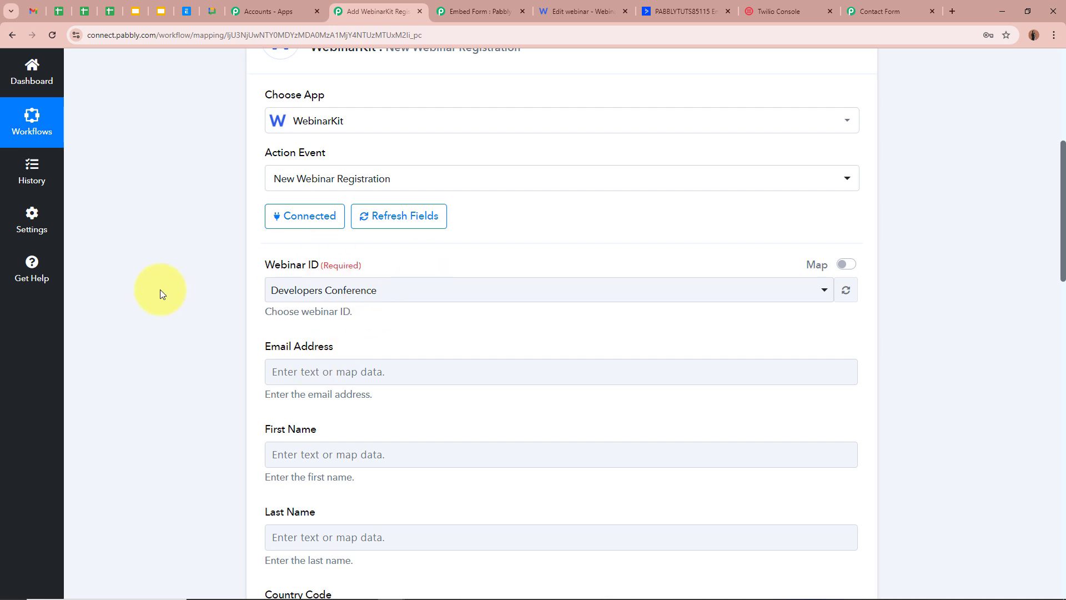
Select Pabbly Webinar as the WebinarKit step's Webinar ID, double-checking the choice in the list.
left_click(577, 11)
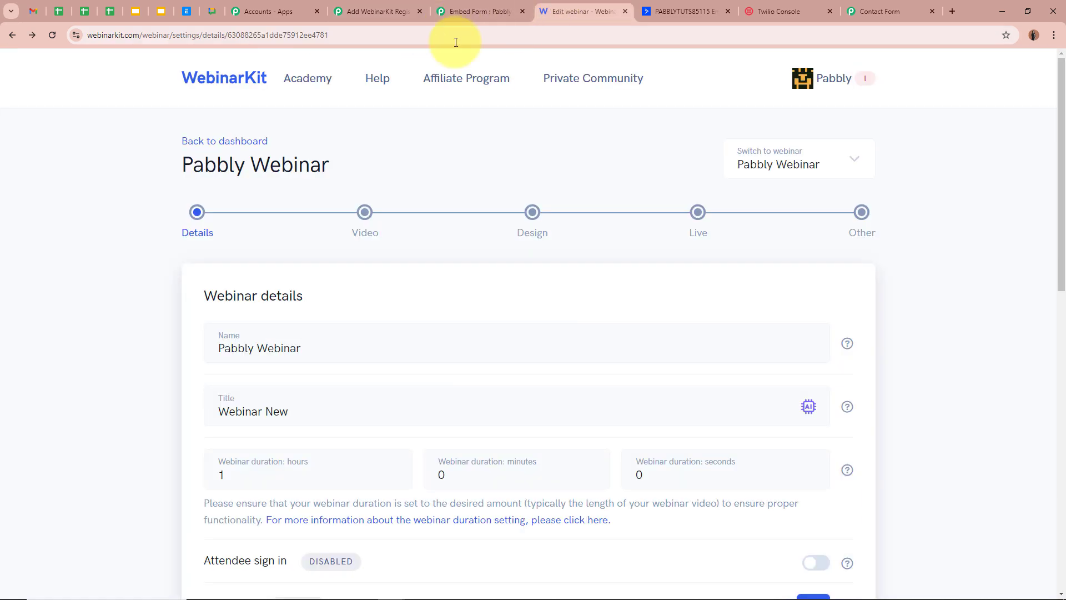
left_click(386, 11)
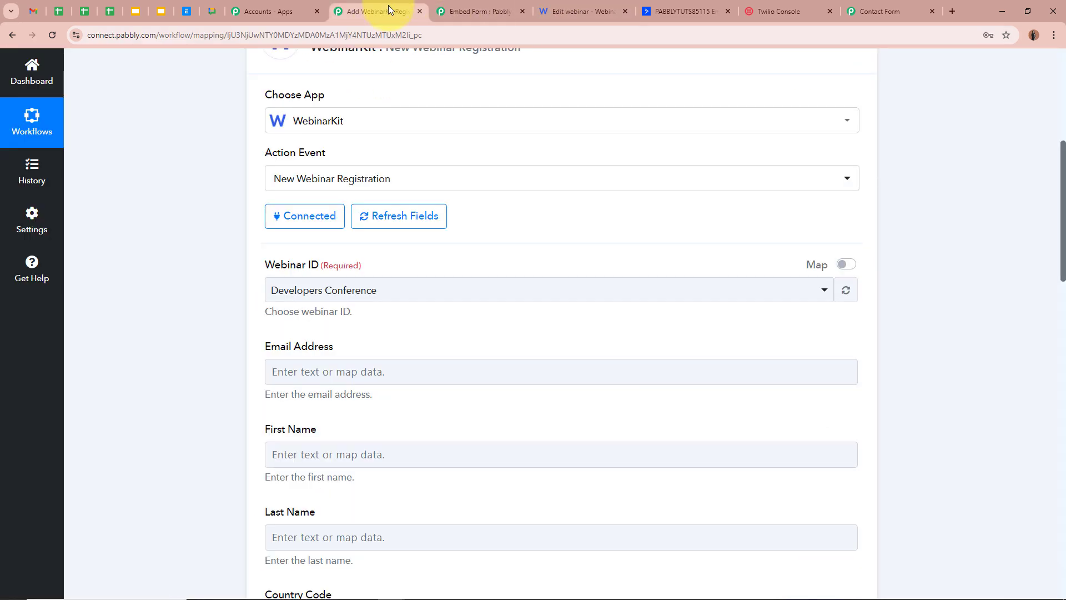
left_click(411, 287)
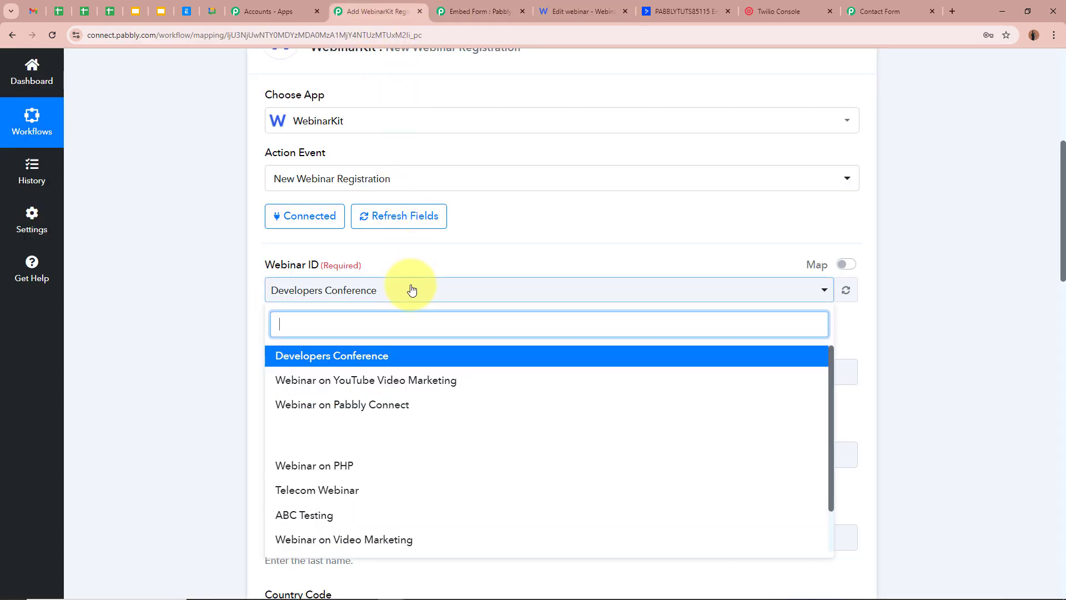
scroll(390, 528, "down", 2)
left_click(388, 538)
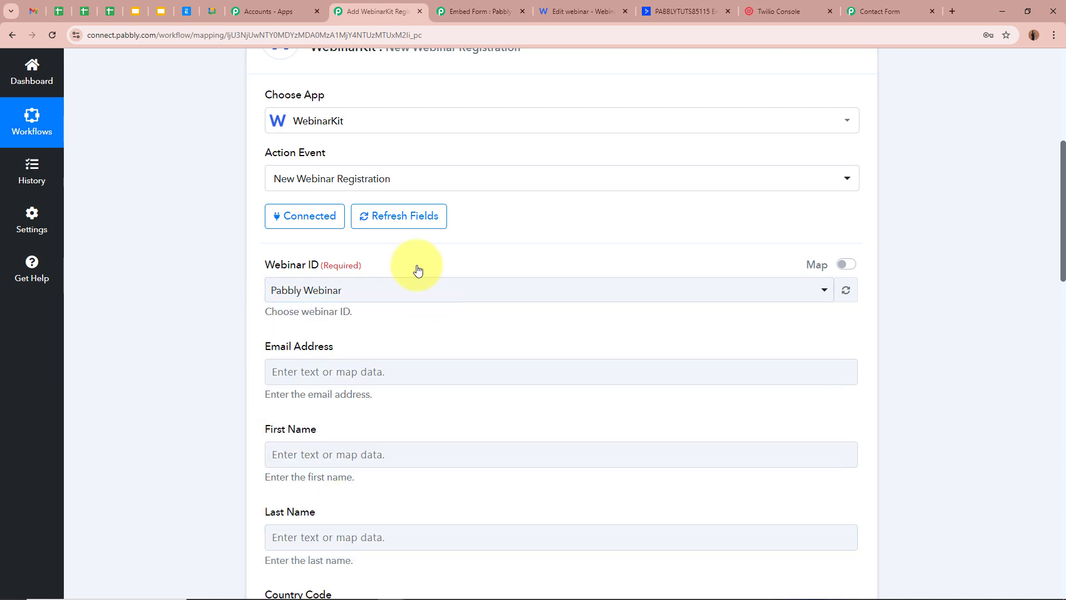
left_click(306, 289)
scroll(377, 437, "up", 1)
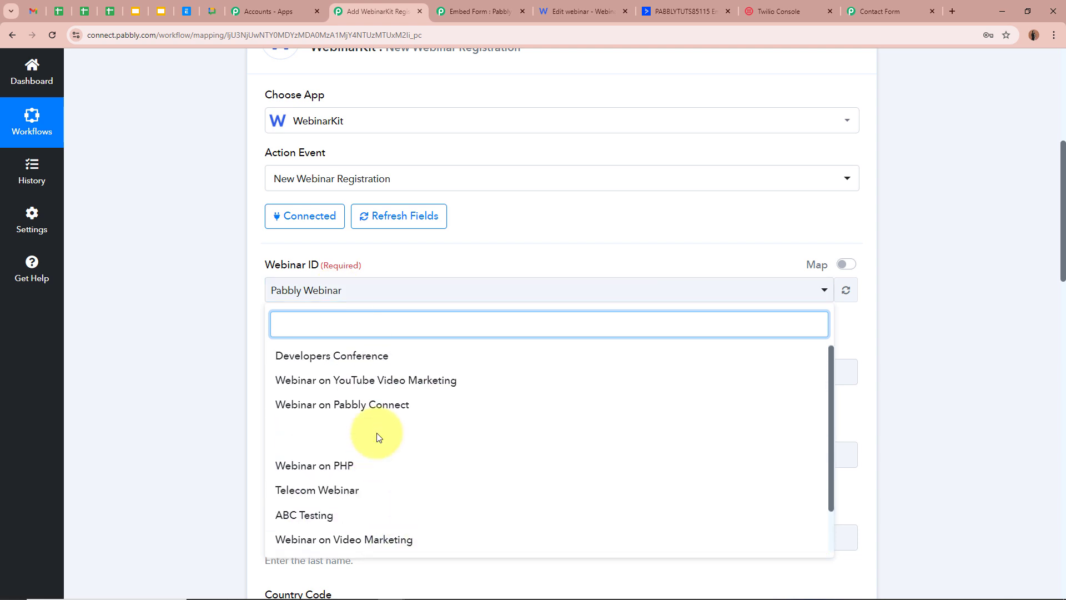
scroll(376, 432, "down", 1)
left_click(148, 400)
scroll(148, 399, "down", 2)
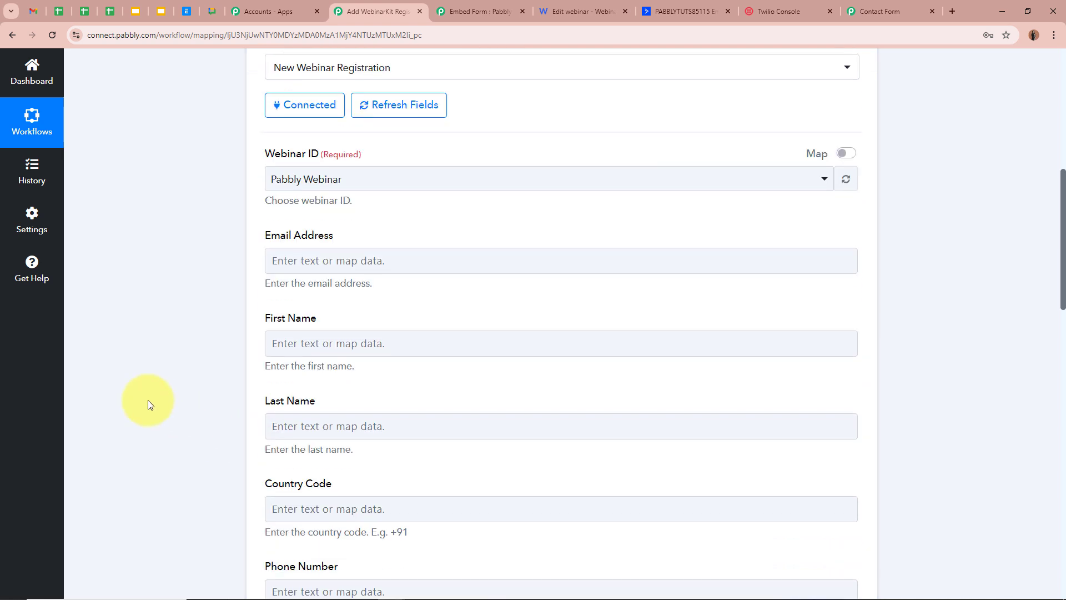
scroll(147, 400, "down", 1)
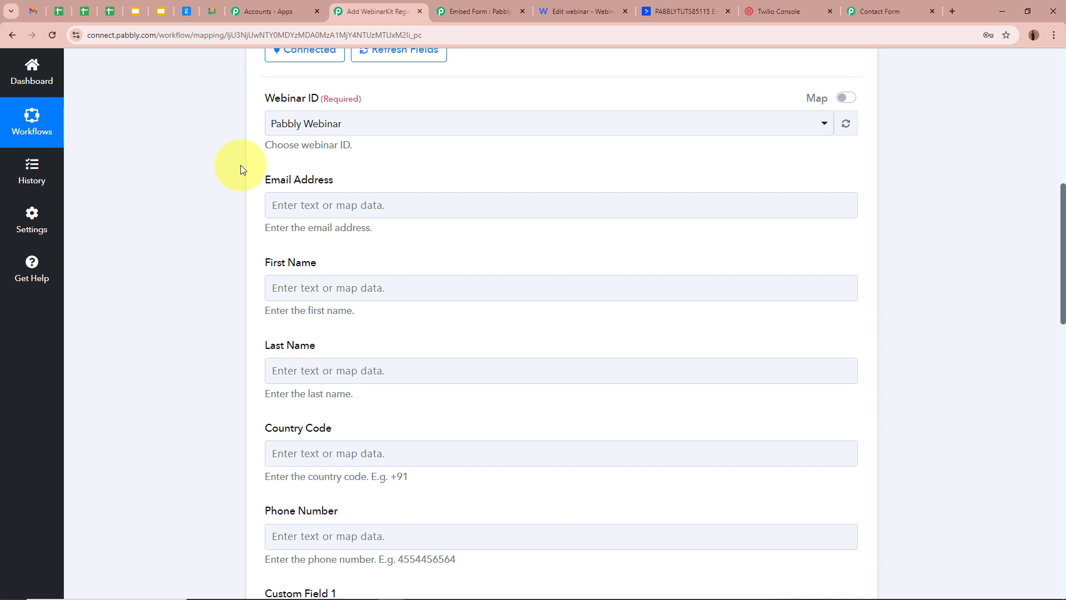
Map the webhook's submitted email into the registrant's Email Address field.
left_click(340, 205)
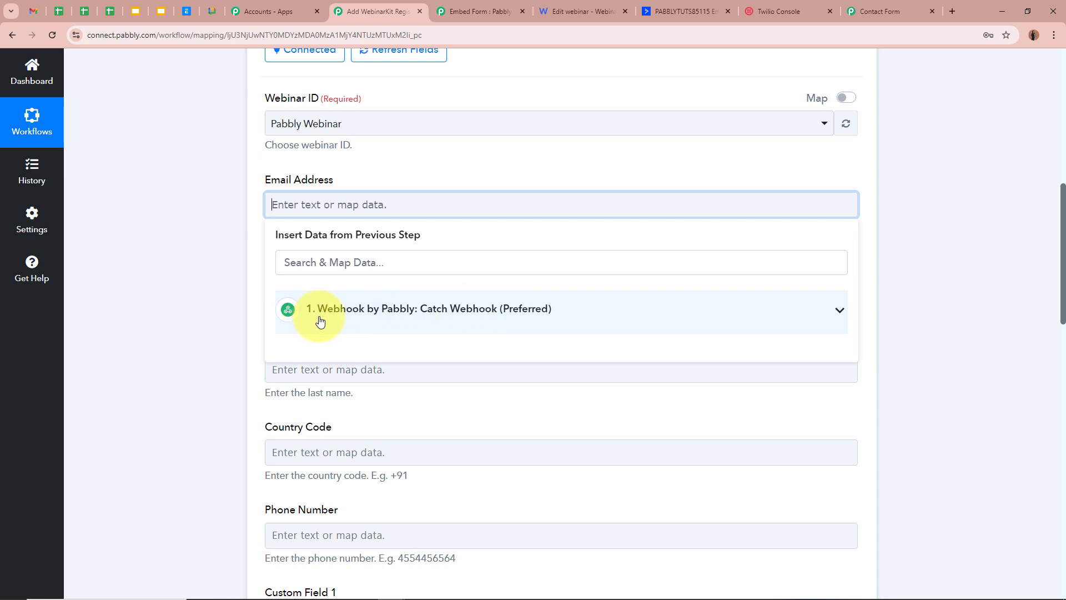
left_click(516, 321)
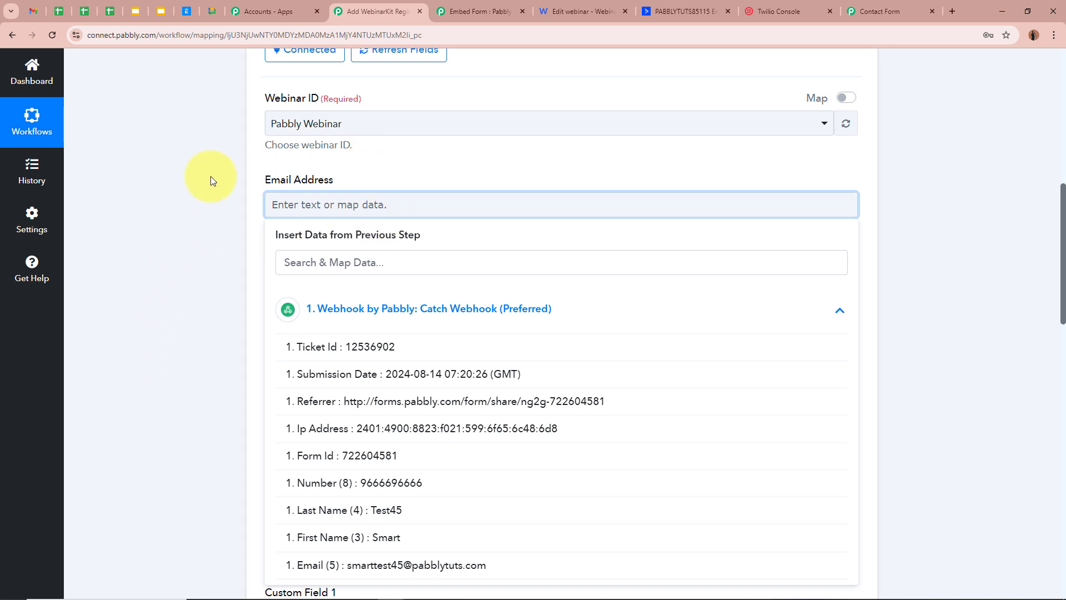
scroll(590, 565, "down", 1)
scroll(590, 565, "down", 1)
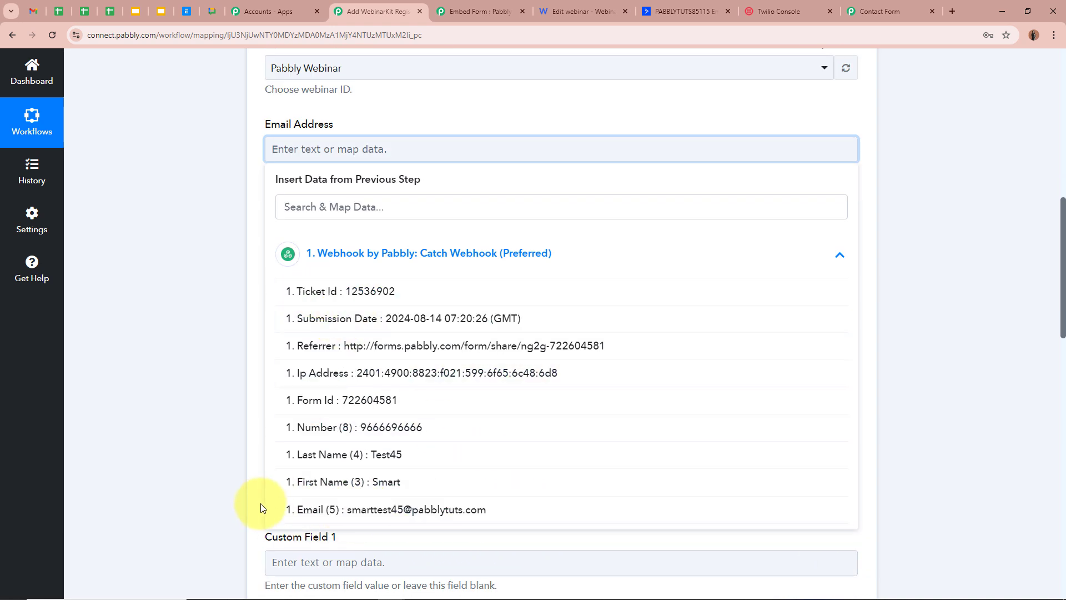
left_click(542, 509)
left_click(114, 255)
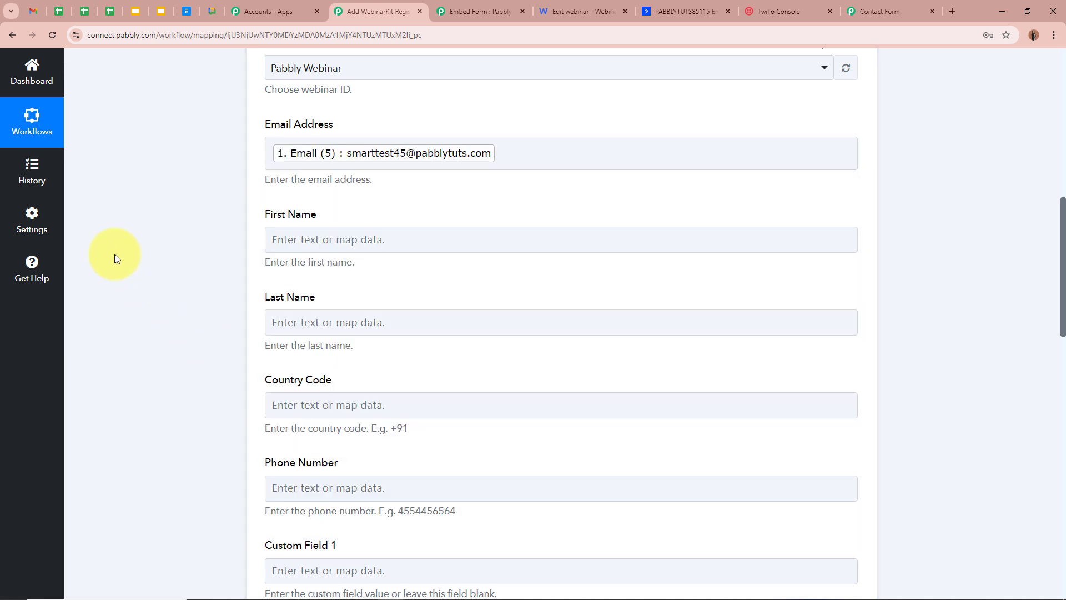
scroll(114, 254, "up", 1)
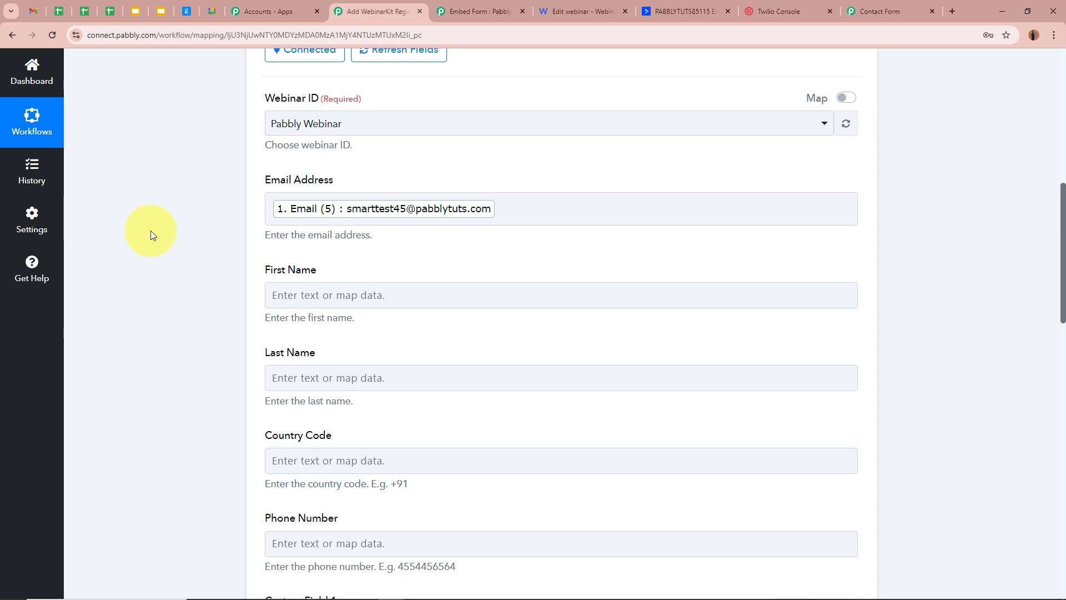
scroll(249, 336, "up", 2)
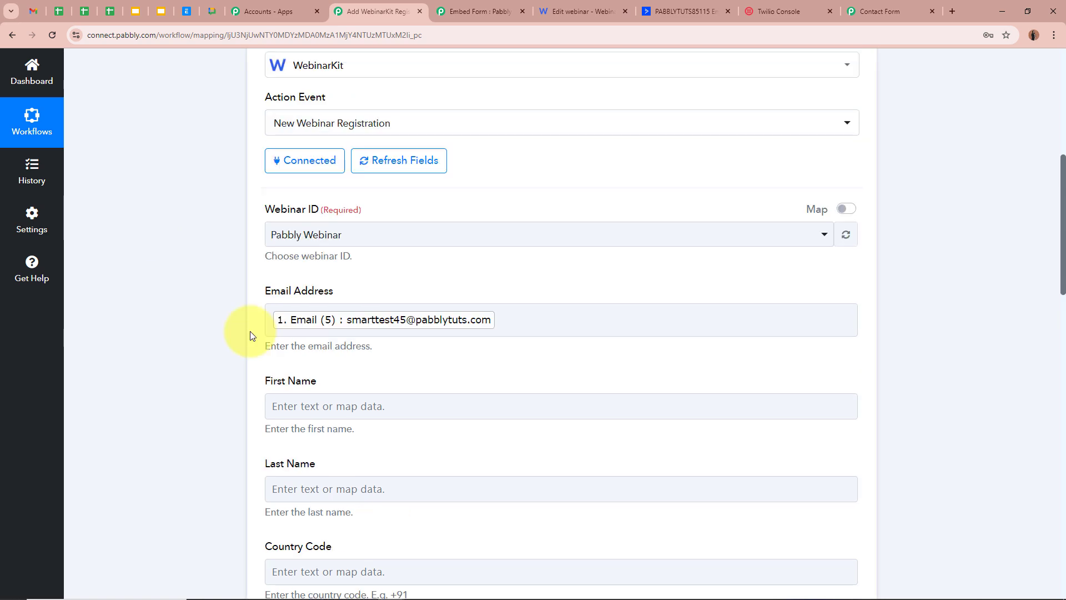
scroll(249, 336, "up", 7)
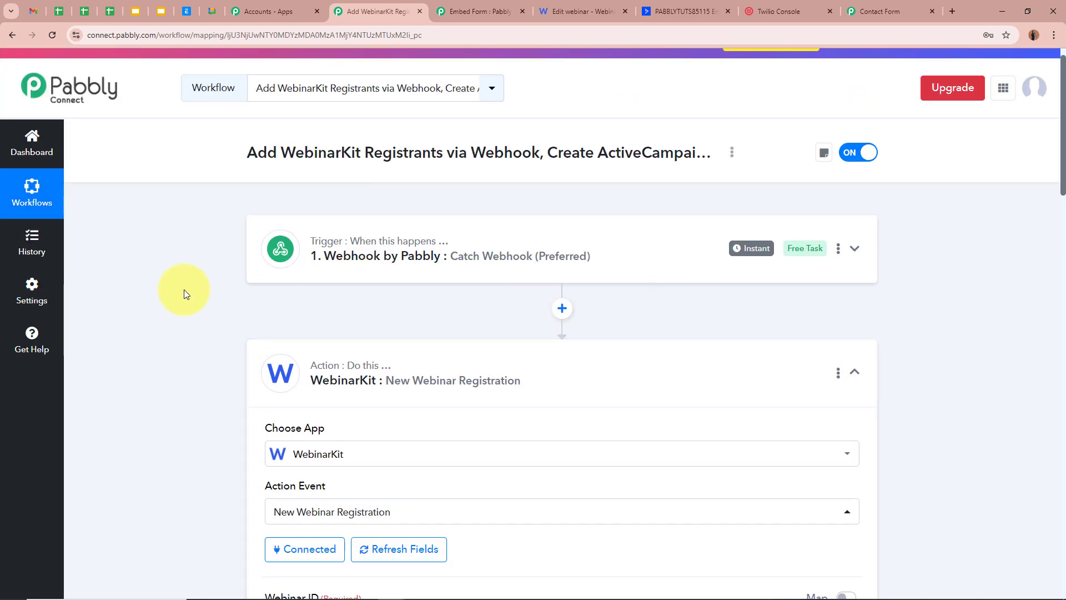
scroll(185, 289, "down", 5)
scroll(184, 288, "down", 4)
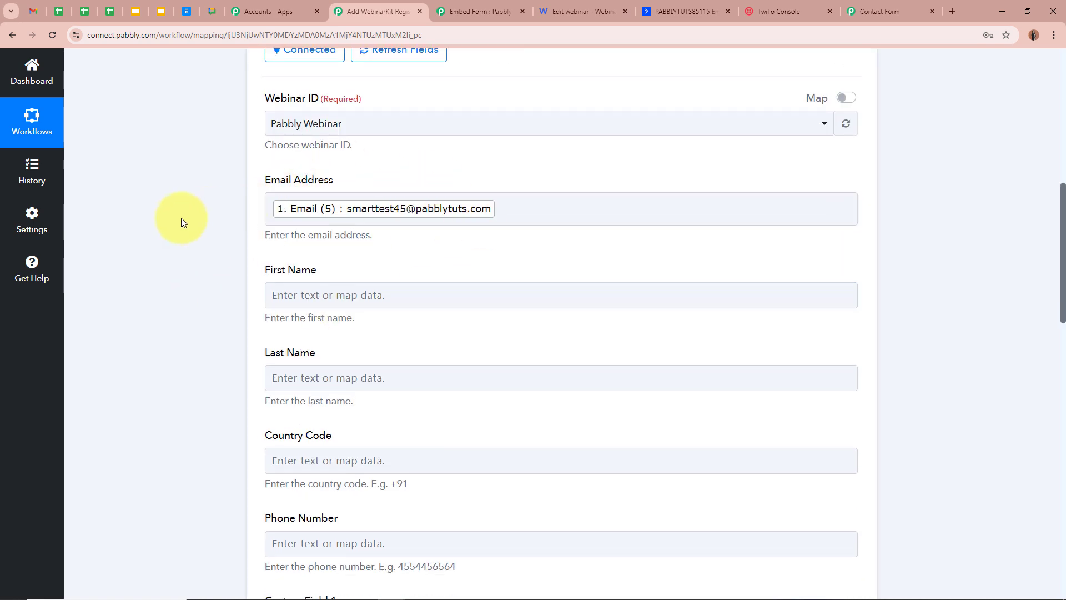
scroll(179, 217, "down", 1)
Map the webhook's first name and last name into First Name and Last Name.
left_click(310, 239)
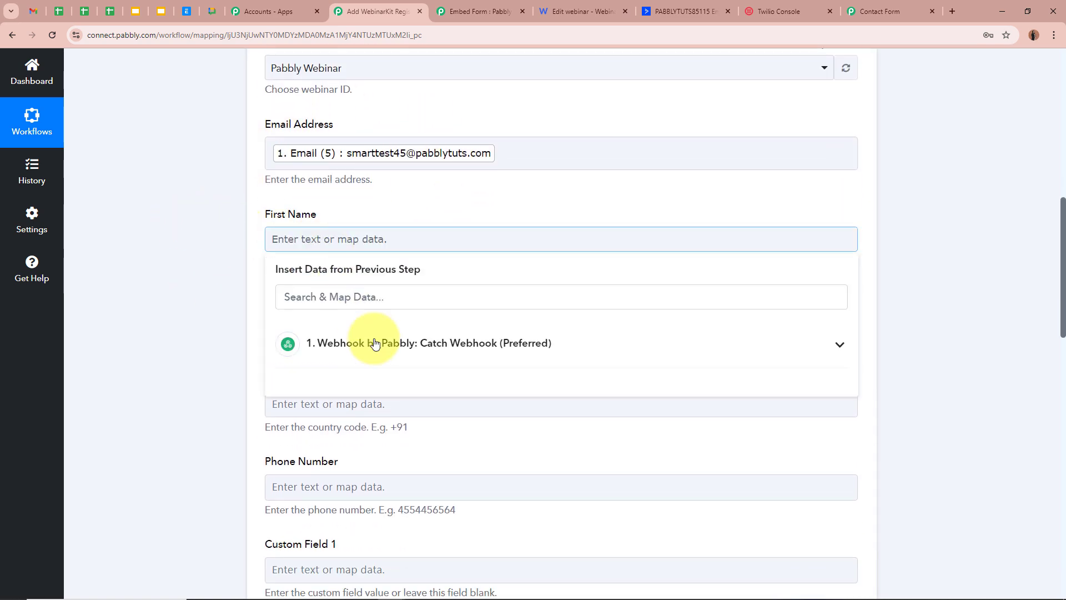
left_click(375, 344)
left_click(178, 364)
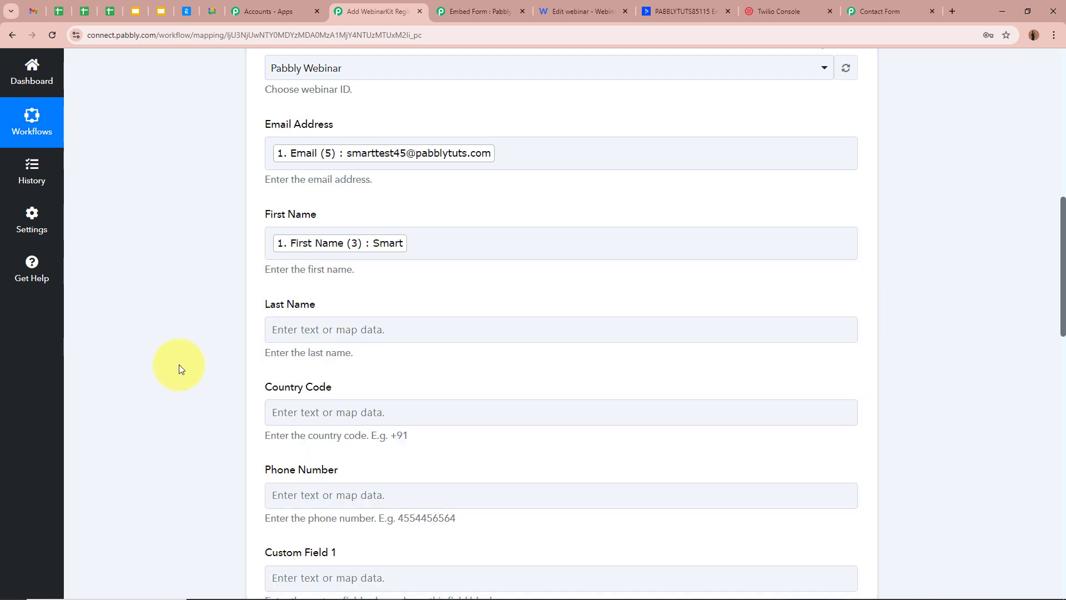
scroll(179, 364, "down", 3)
left_click(340, 162)
left_click(423, 267)
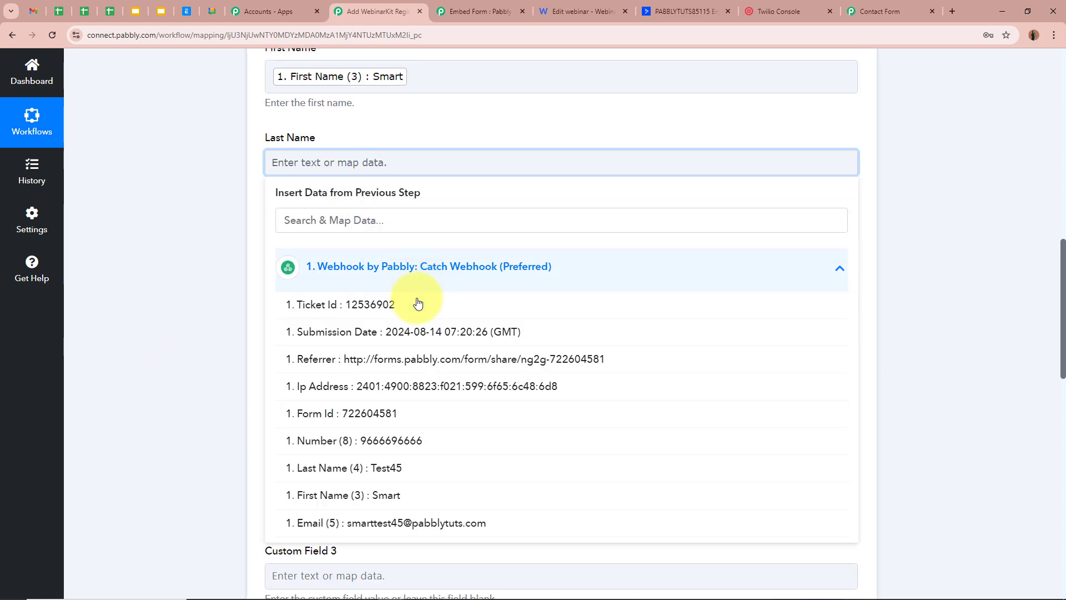
left_click(362, 468)
left_click(170, 340)
Fill Phone Number with the webhook's Number (8) value.
scroll(170, 340, "down", 2)
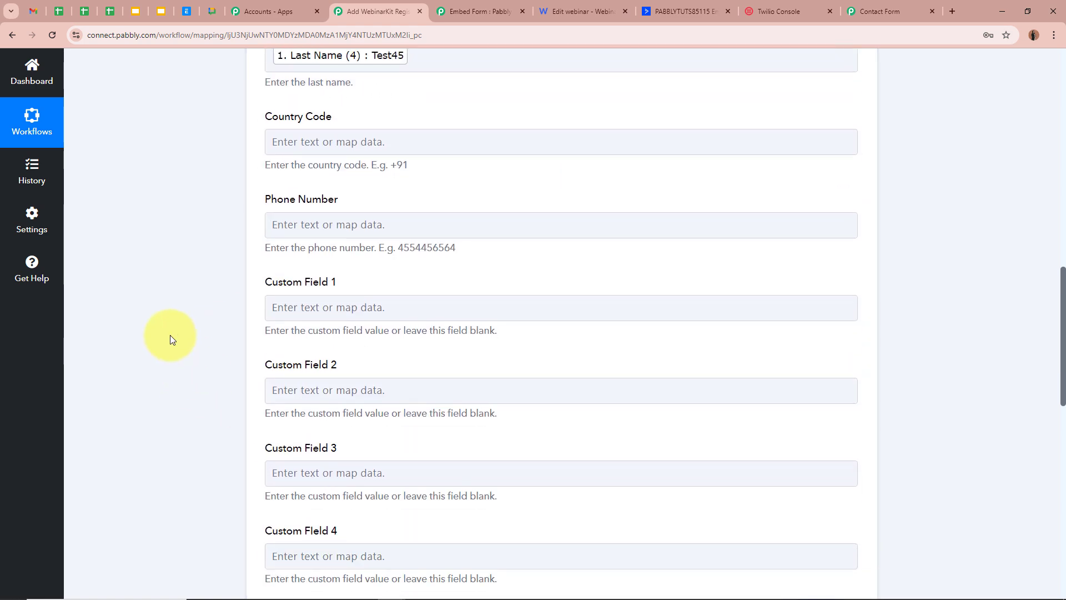
left_click_drag(263, 115, 131, 167)
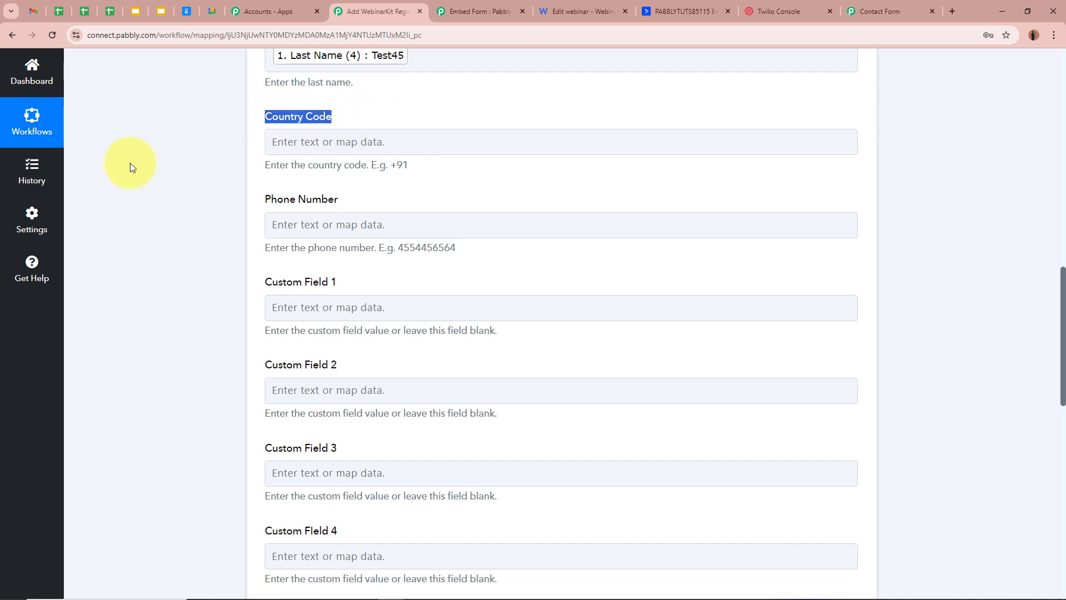
left_click(131, 167)
left_click(287, 225)
left_click(362, 341)
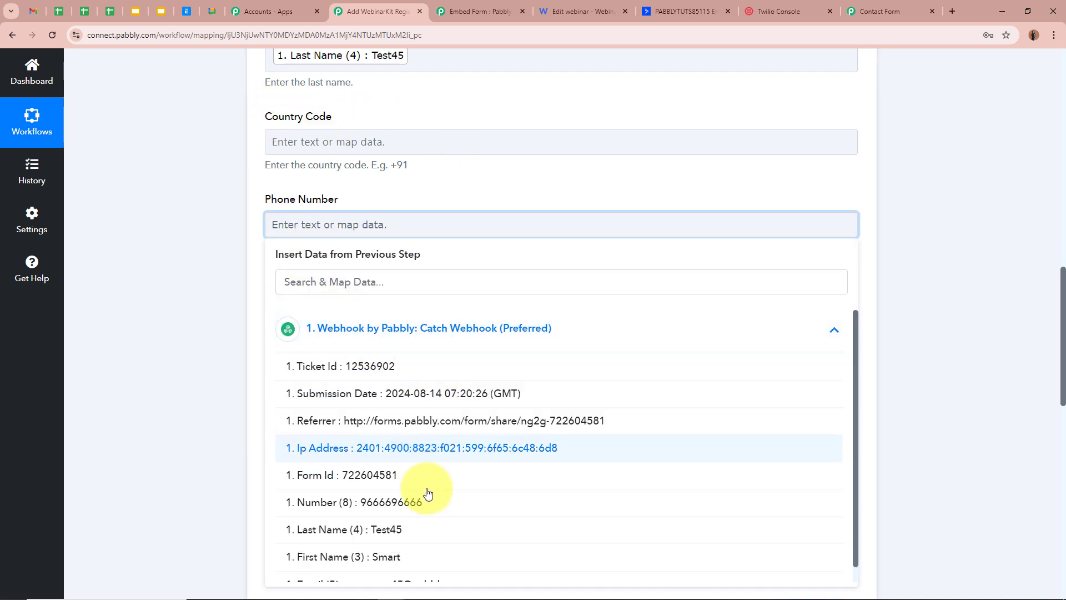
left_click(423, 492)
left_click(191, 312)
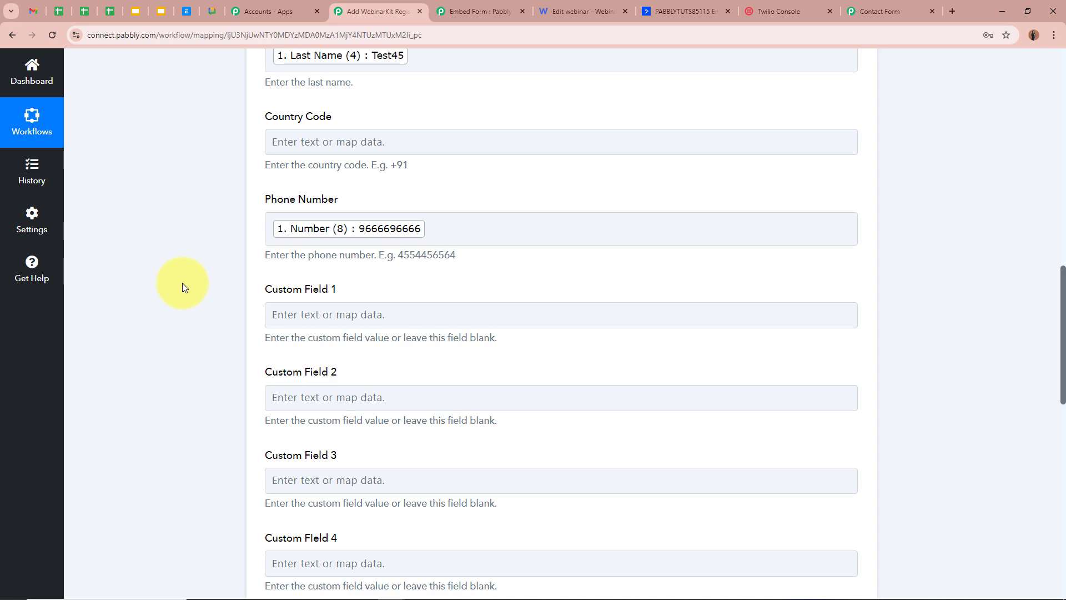
scroll(183, 280, "down", 2)
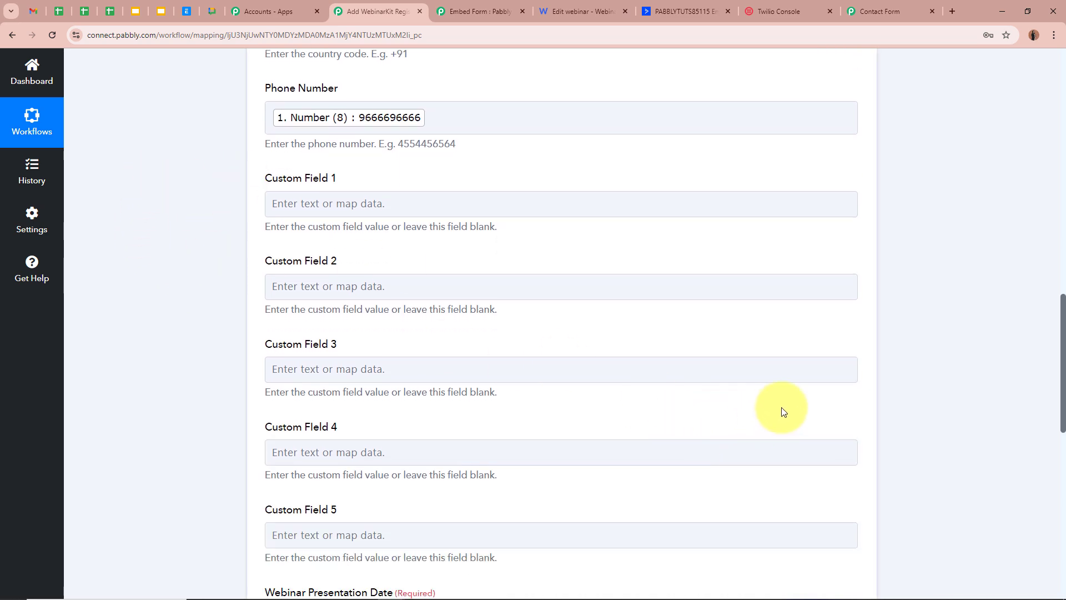
scroll(829, 392, "down", 3)
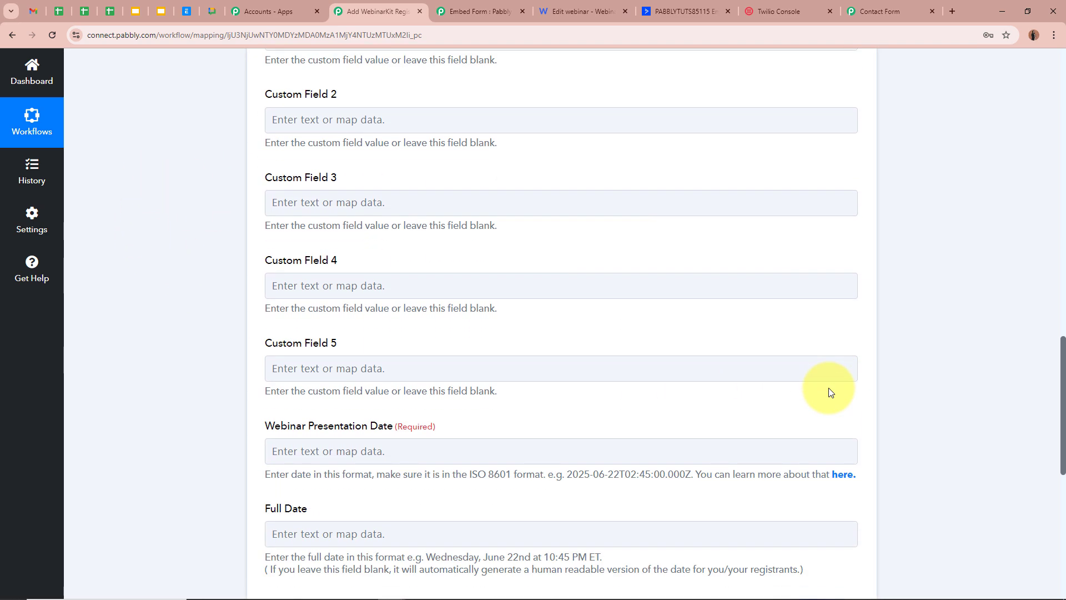
scroll(828, 388, "down", 4)
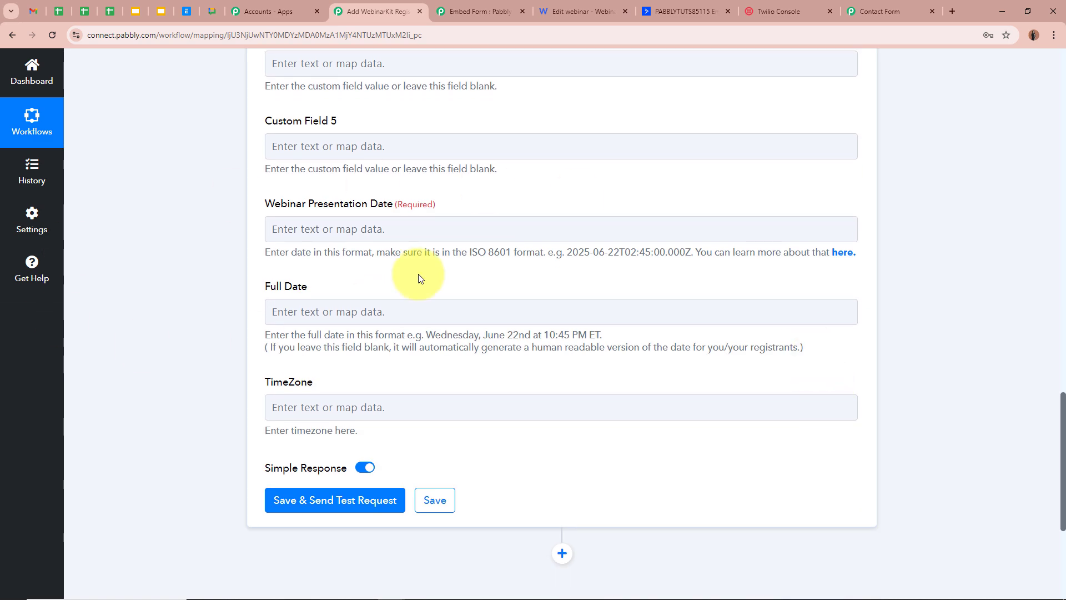
left_click_drag(268, 204, 423, 205)
left_click(232, 216)
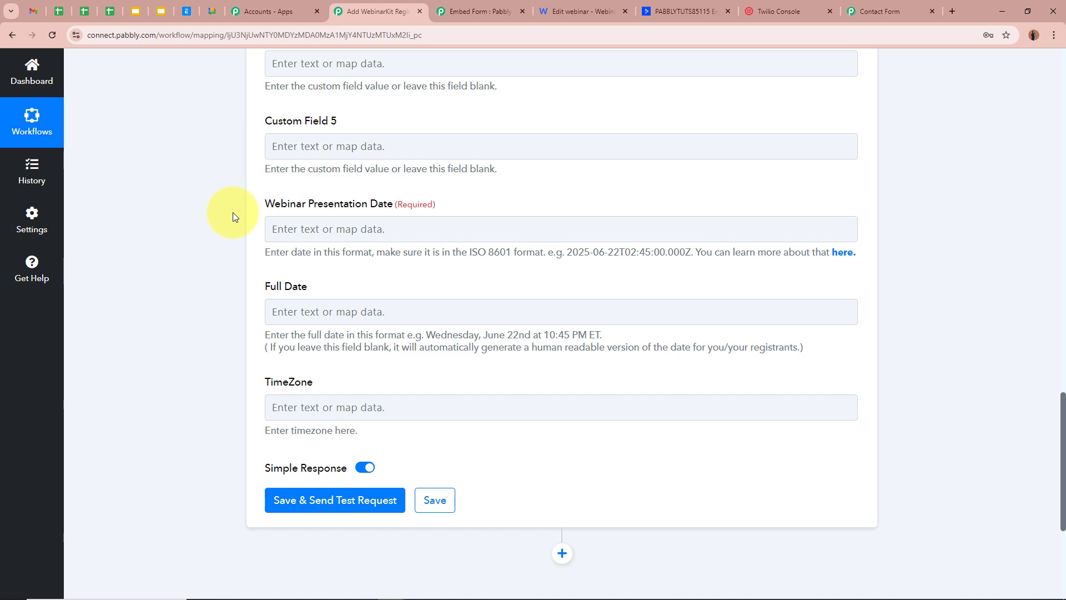
left_click(580, 11)
scroll(150, 310, "down", 5)
scroll(146, 309, "down", 6)
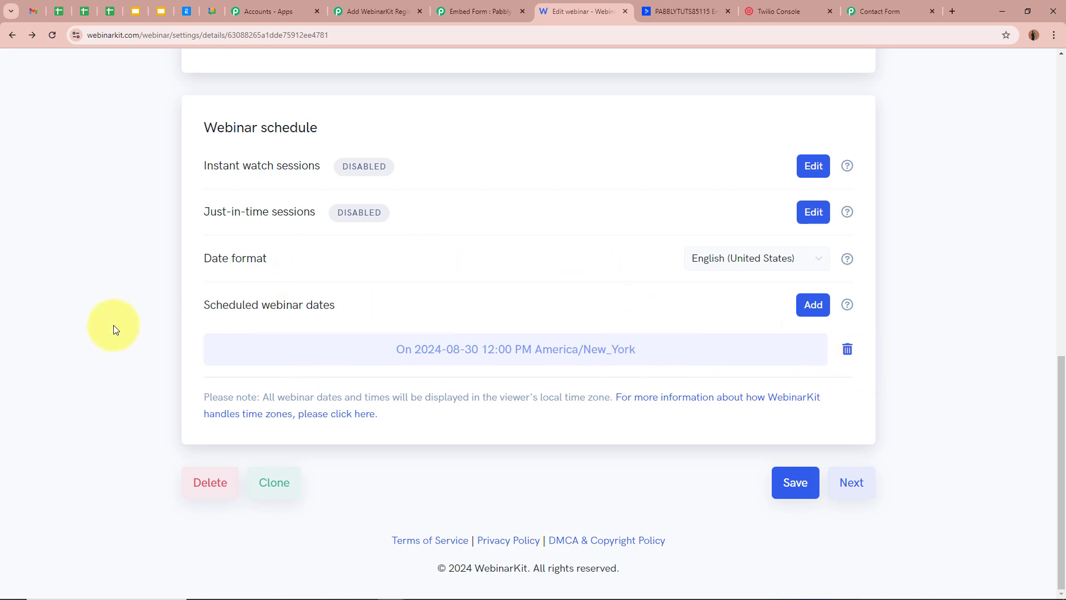
scroll(115, 327, "up", 11)
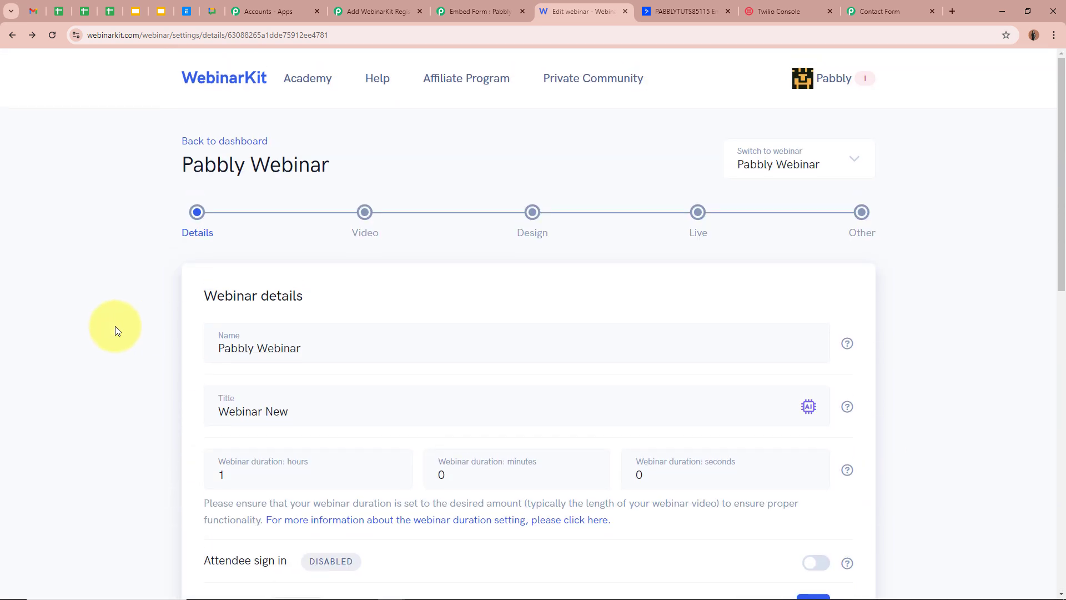
left_click(387, 2)
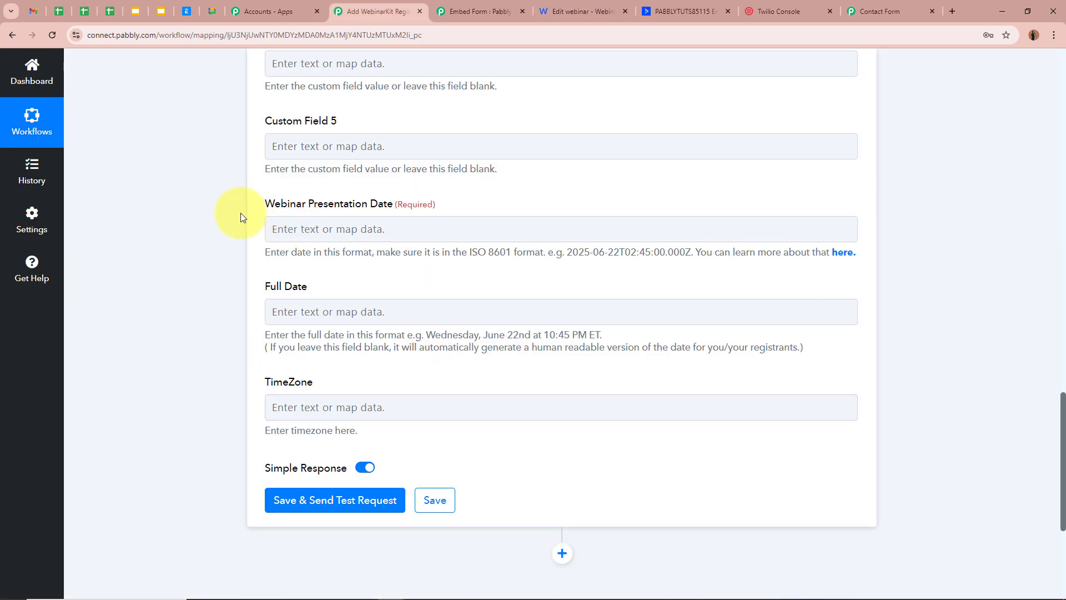
left_click_drag(263, 206, 504, 226)
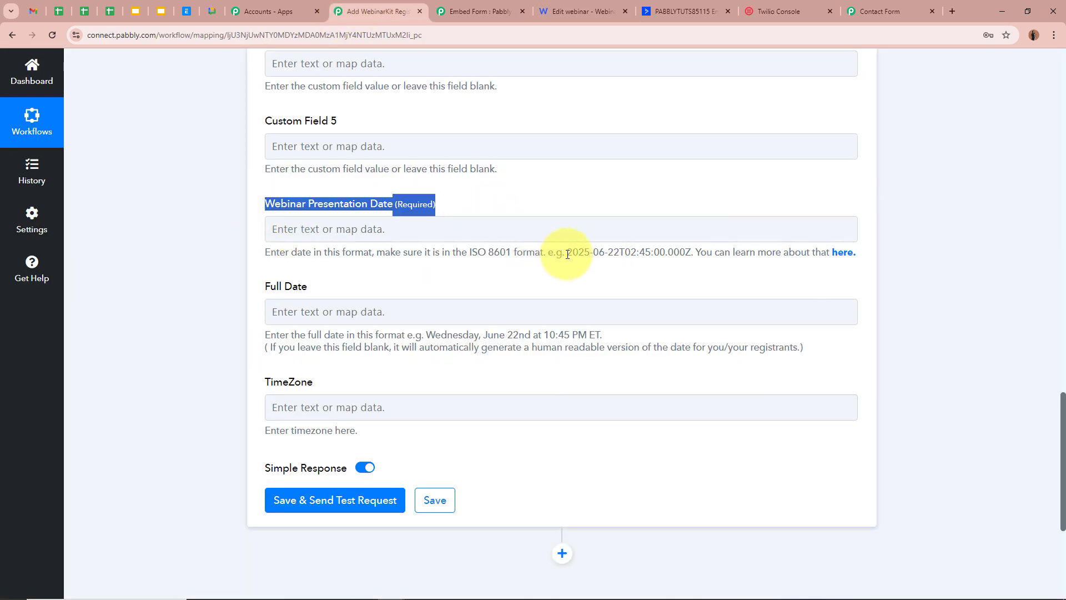
left_click_drag(567, 254, 686, 254)
left_click(691, 255)
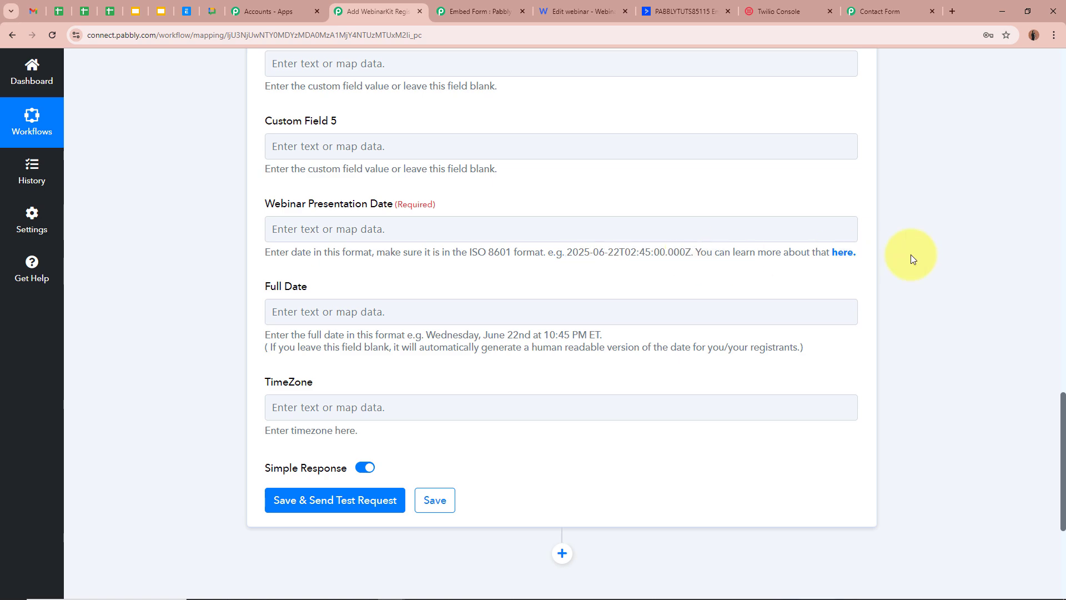
scroll(910, 254, "up", 20)
Insert a Date/Time Formatter step between the webhook trigger and WebinarKit.
scroll(834, 250, "up", 2)
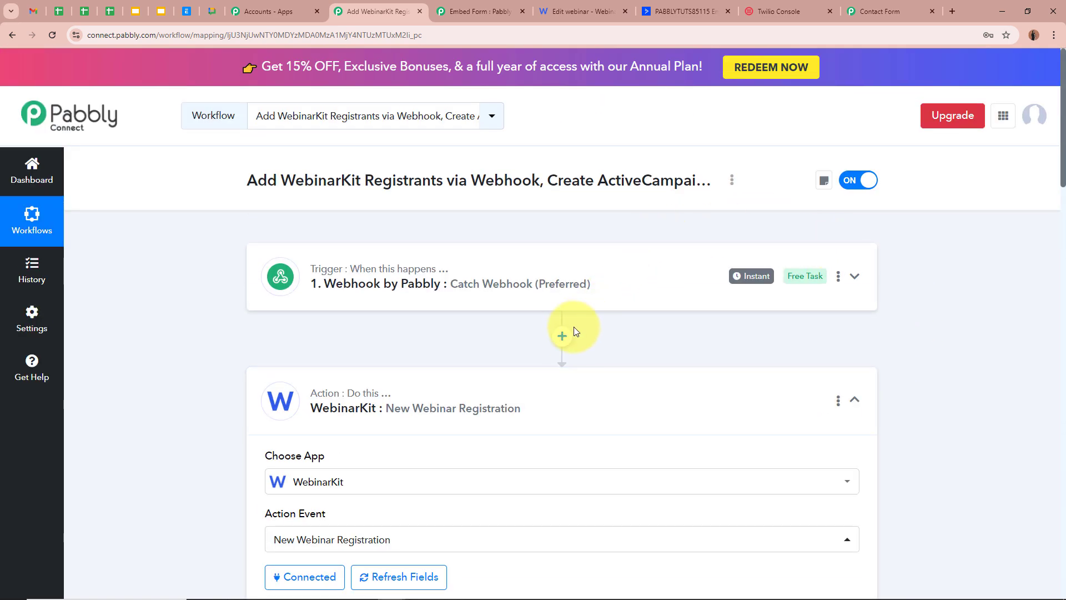
left_click(562, 336)
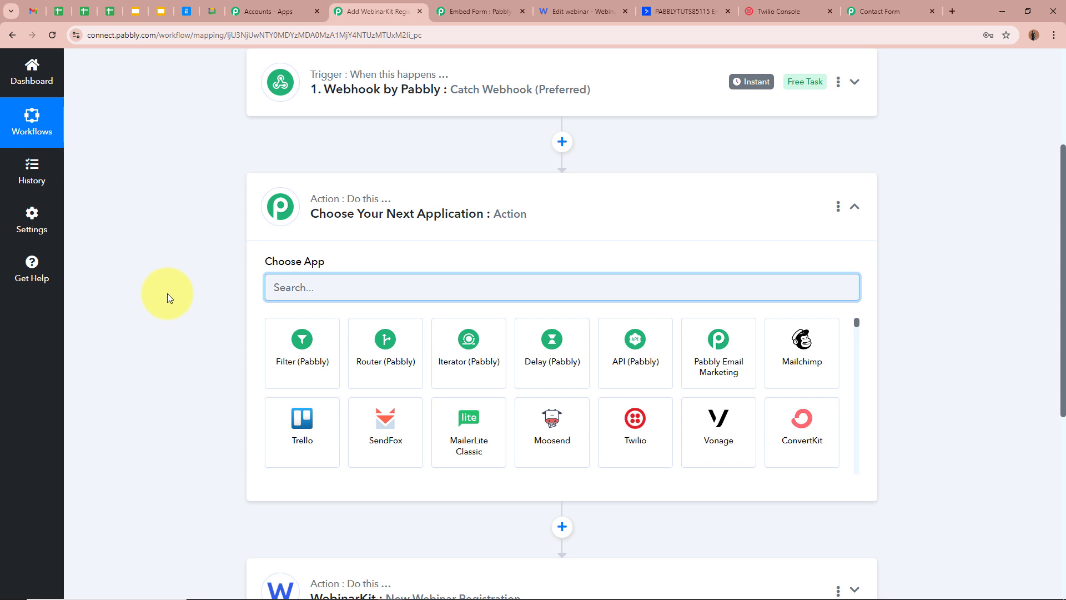
type("Date")
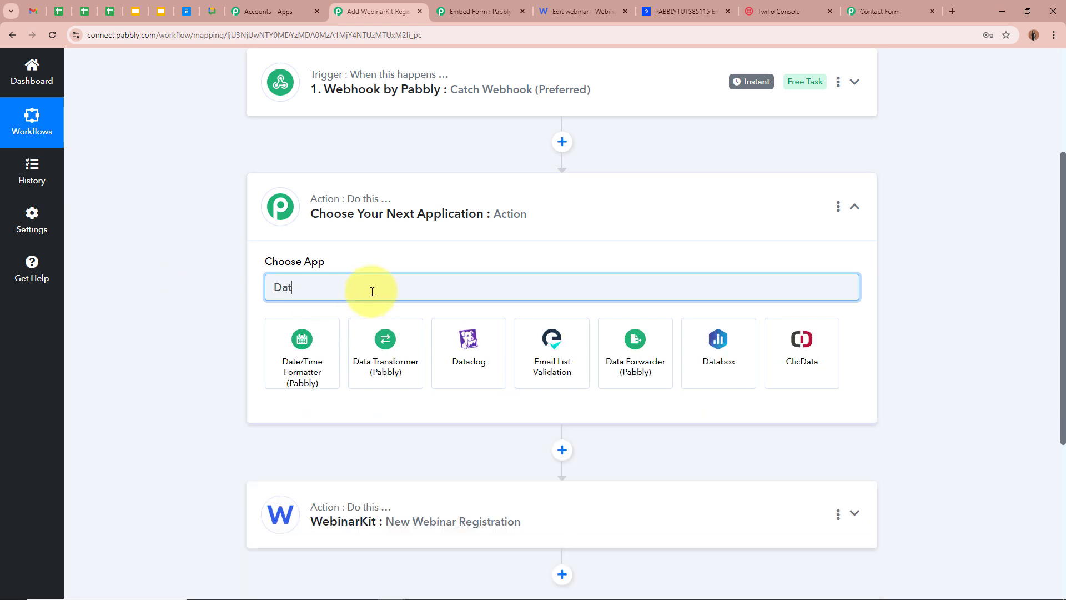
left_click(311, 355)
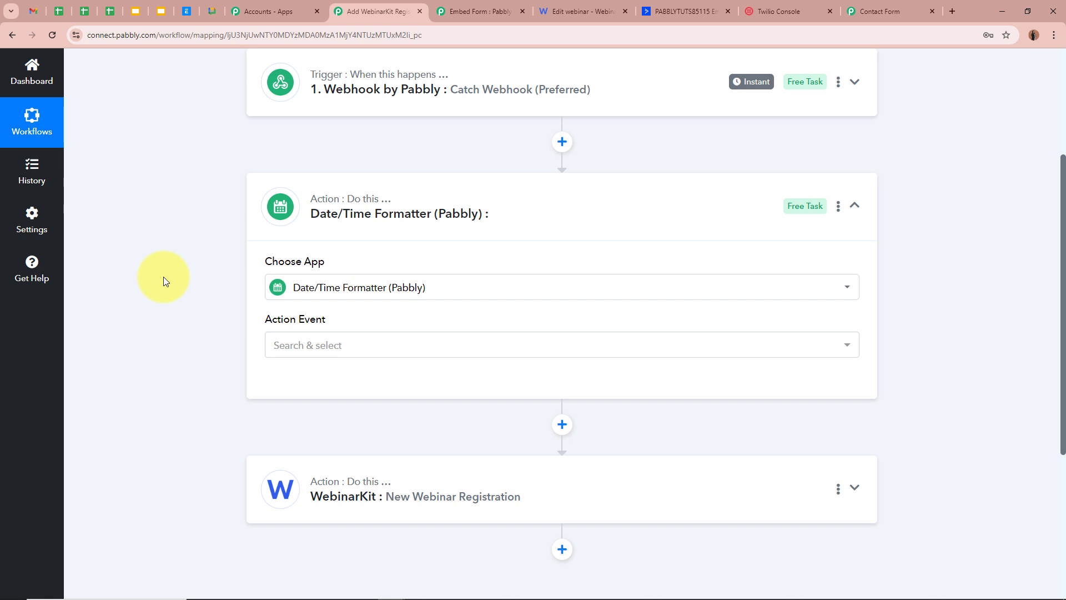
Set the formatter's action to Format Date with Time Zone and connect it.
left_click(448, 346)
left_click(321, 412)
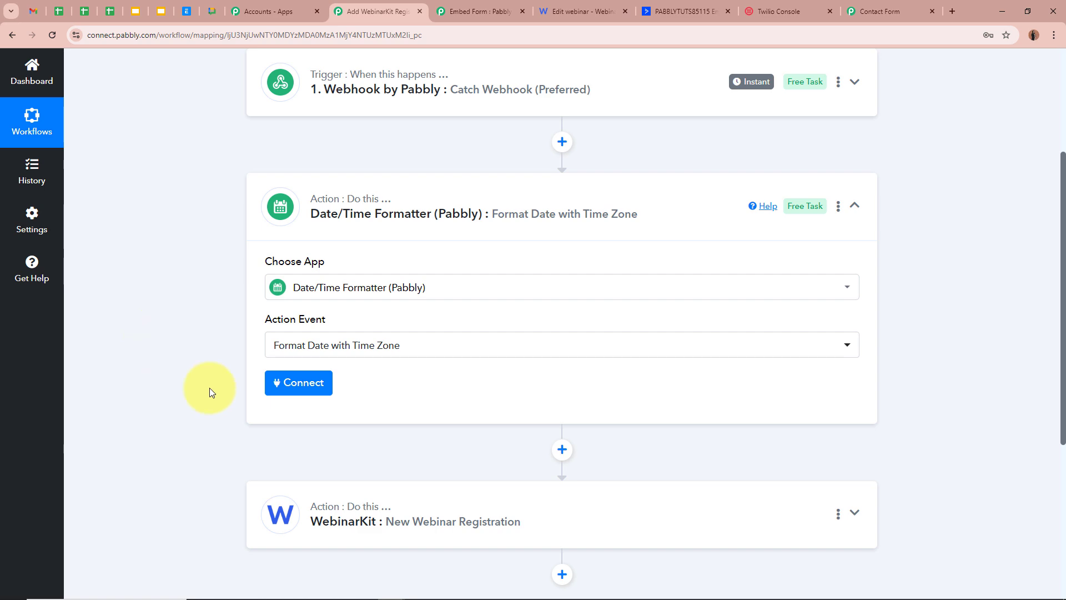
left_click(302, 381)
scroll(195, 344, "down", 4)
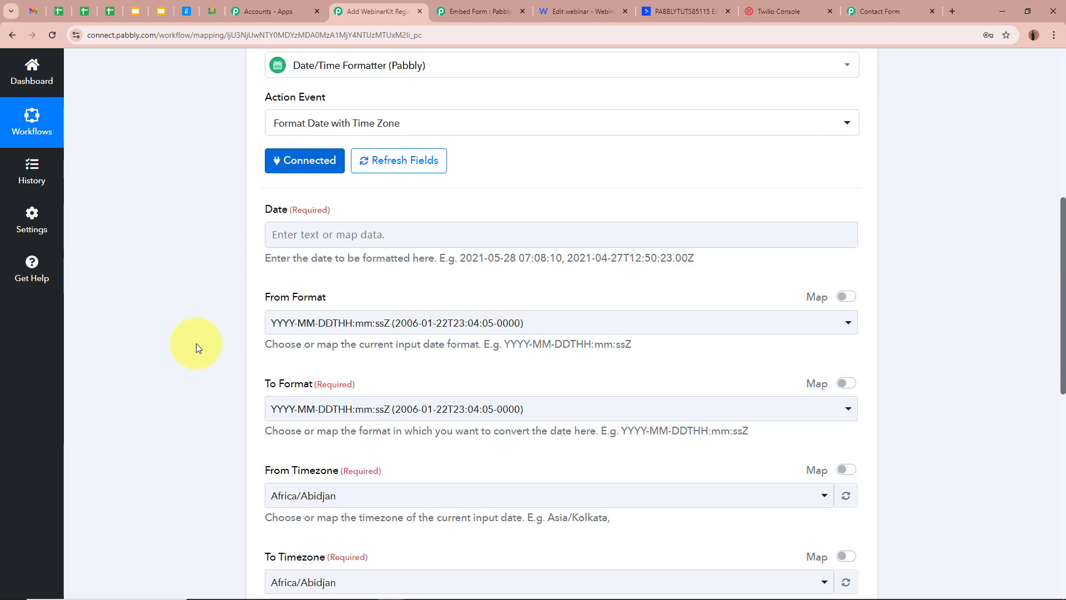
left_click_drag(268, 209, 345, 209)
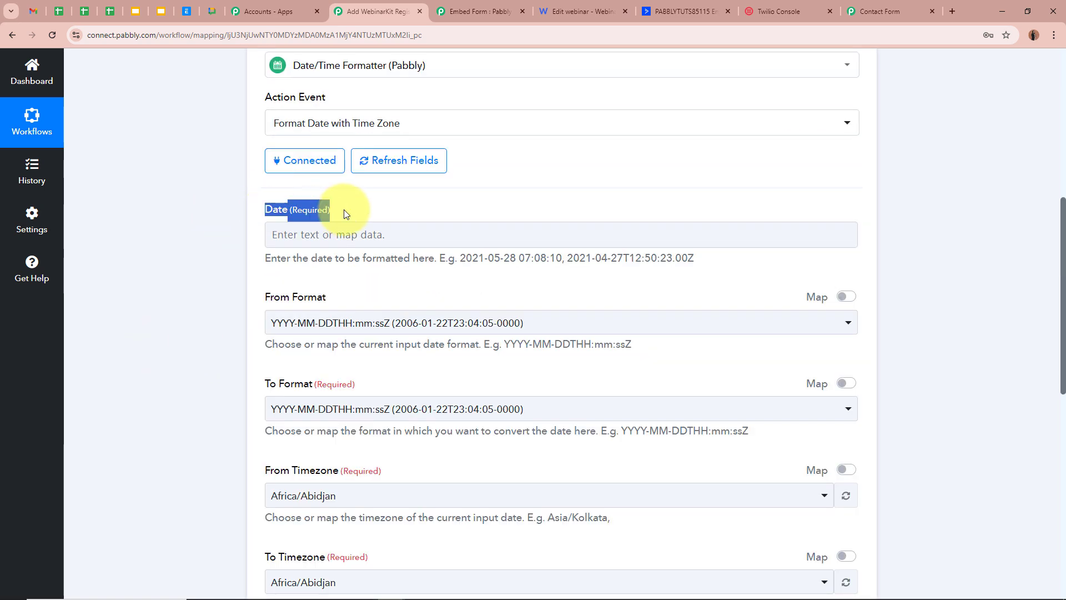
left_click(185, 245)
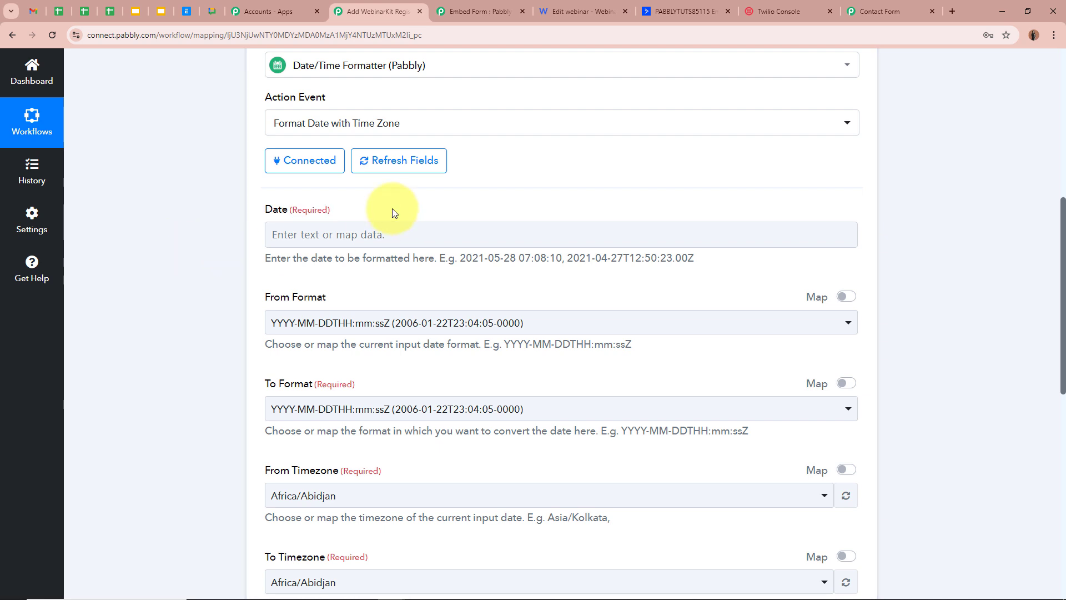
left_click(286, 234)
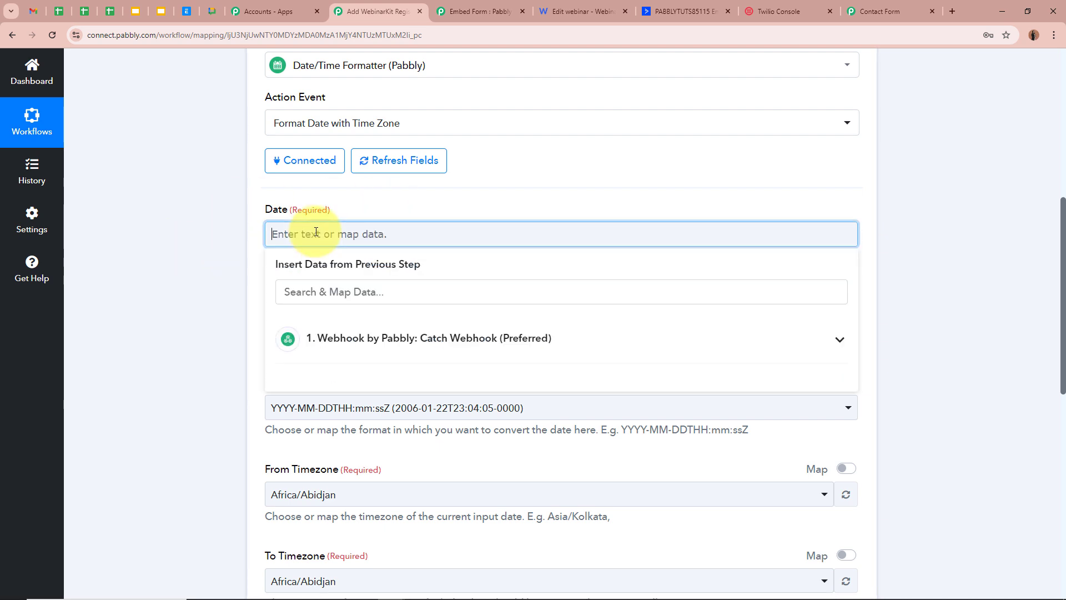
left_click(609, 2)
scroll(543, 341, "down", 5)
scroll(543, 341, "down", 7)
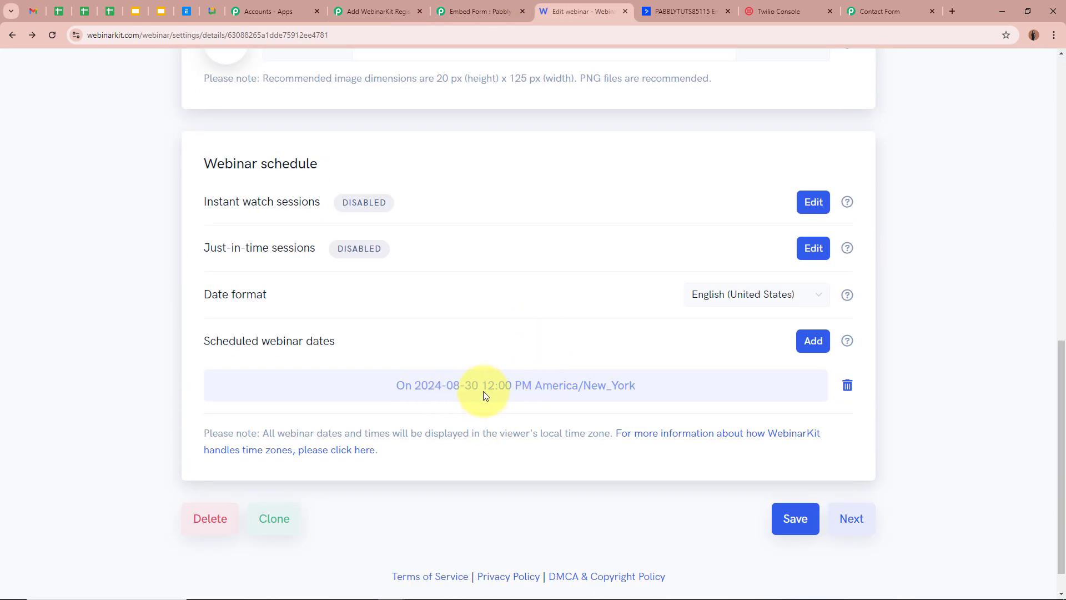
scroll(657, 394, "up", 12)
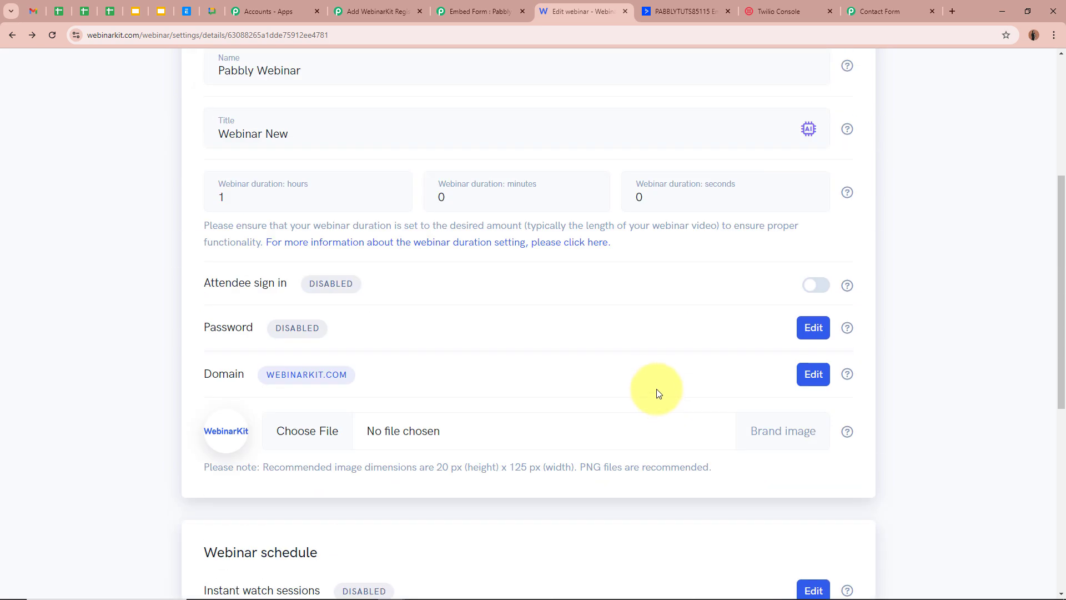
left_click(381, 10)
left_click(347, 232)
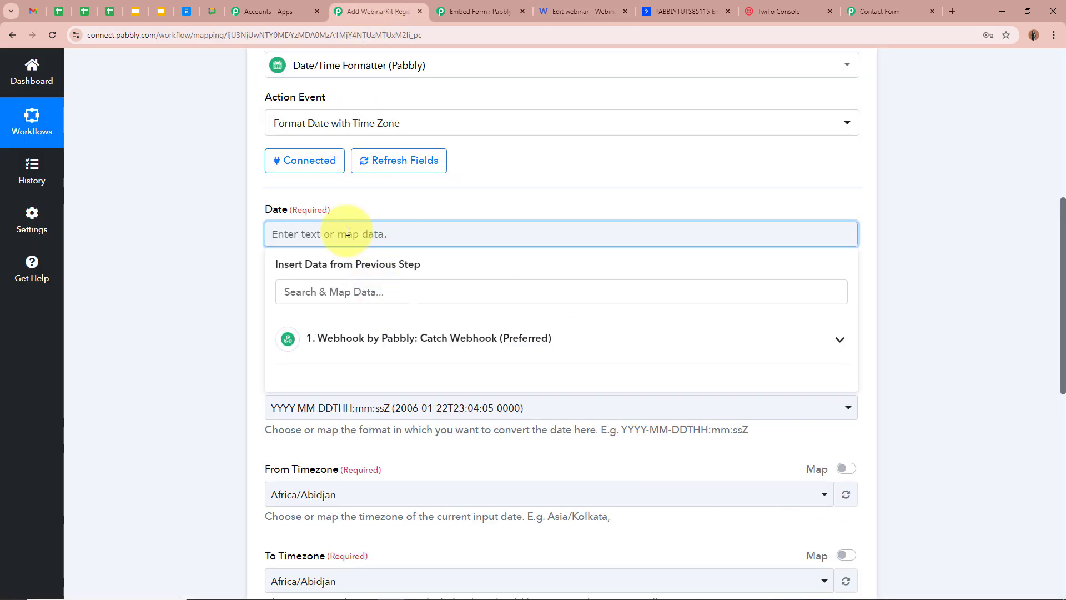
type("30-")
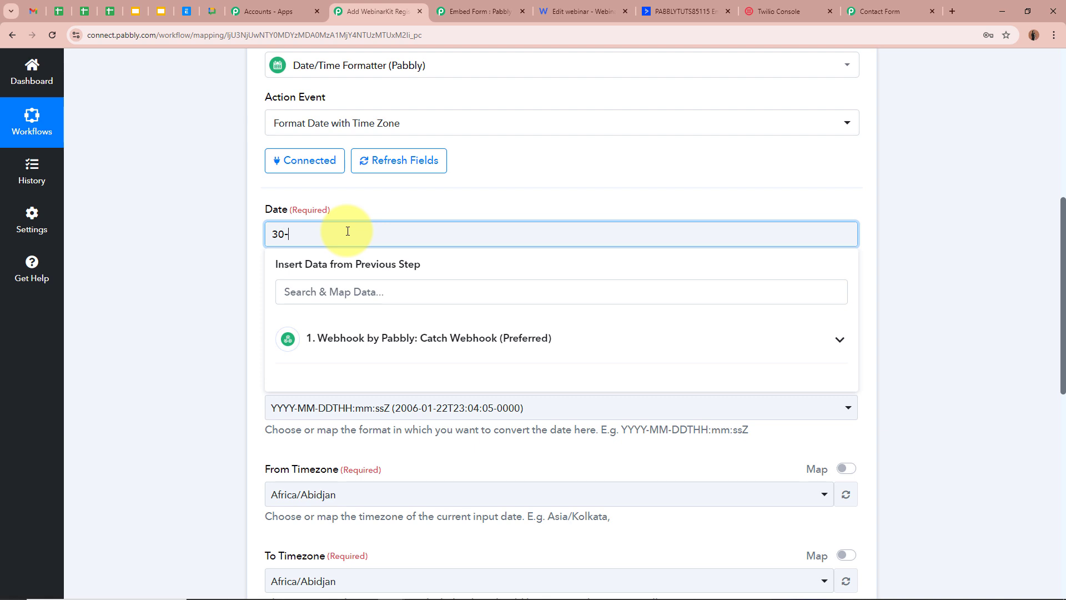
type("08-2024 12:00:00")
left_click(169, 222)
left_click(268, 238)
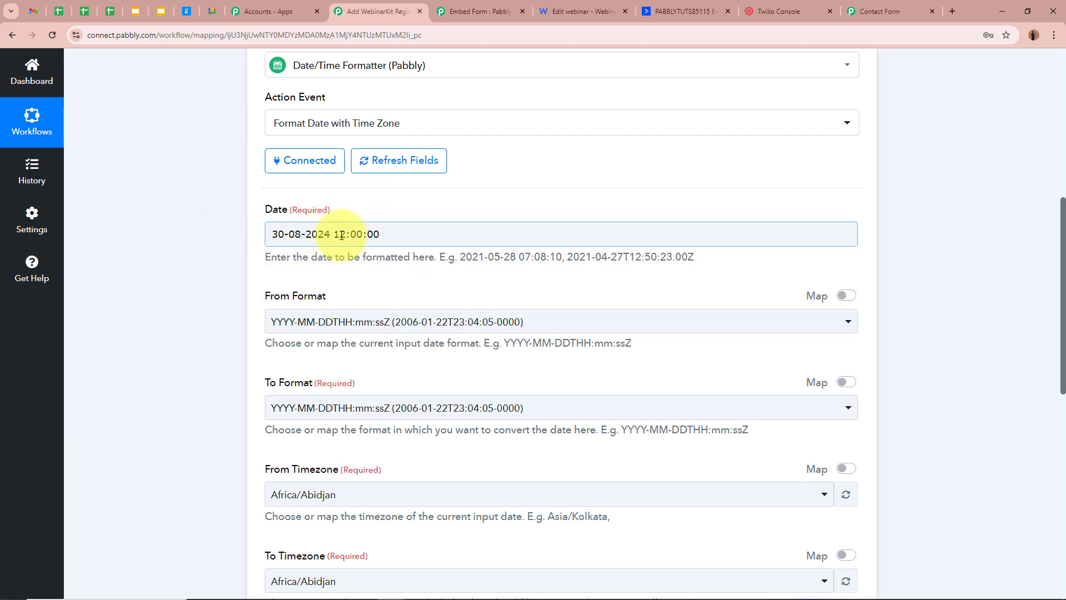
left_click(345, 211)
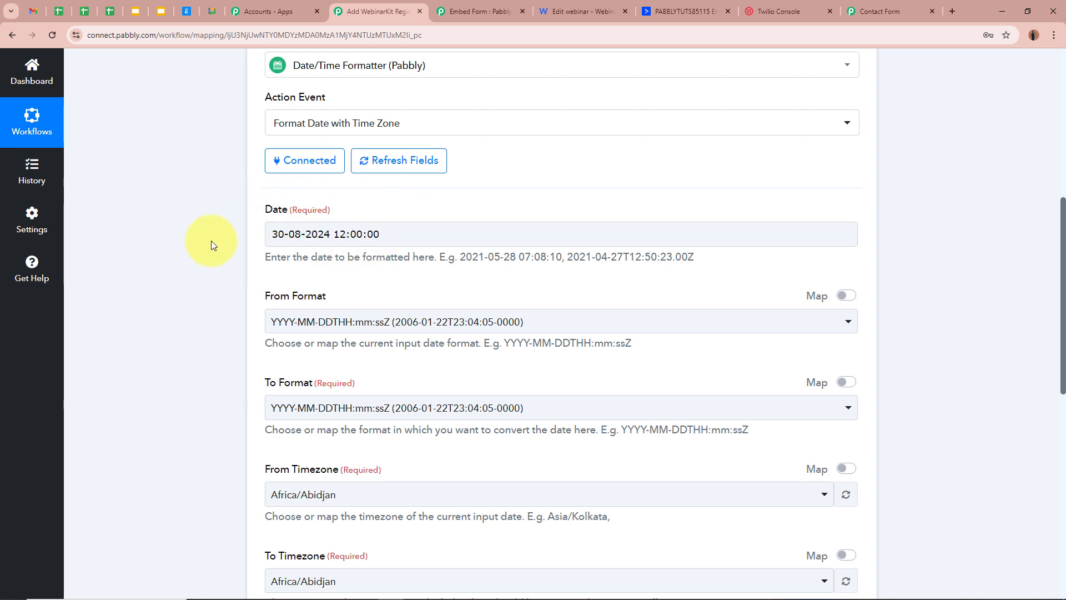
scroll(218, 230, "down", 2)
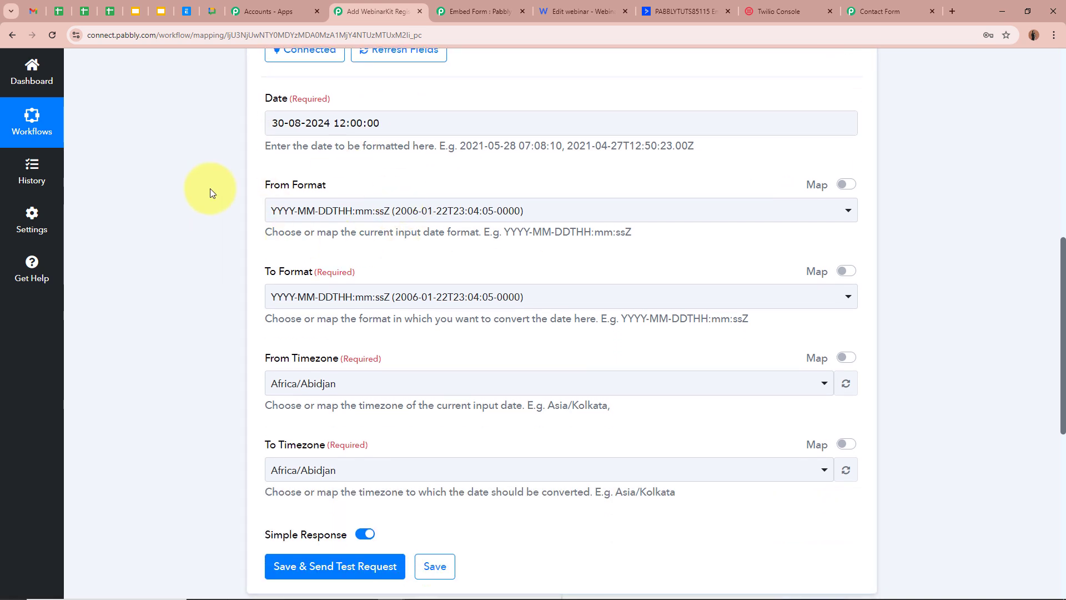
left_click(276, 122)
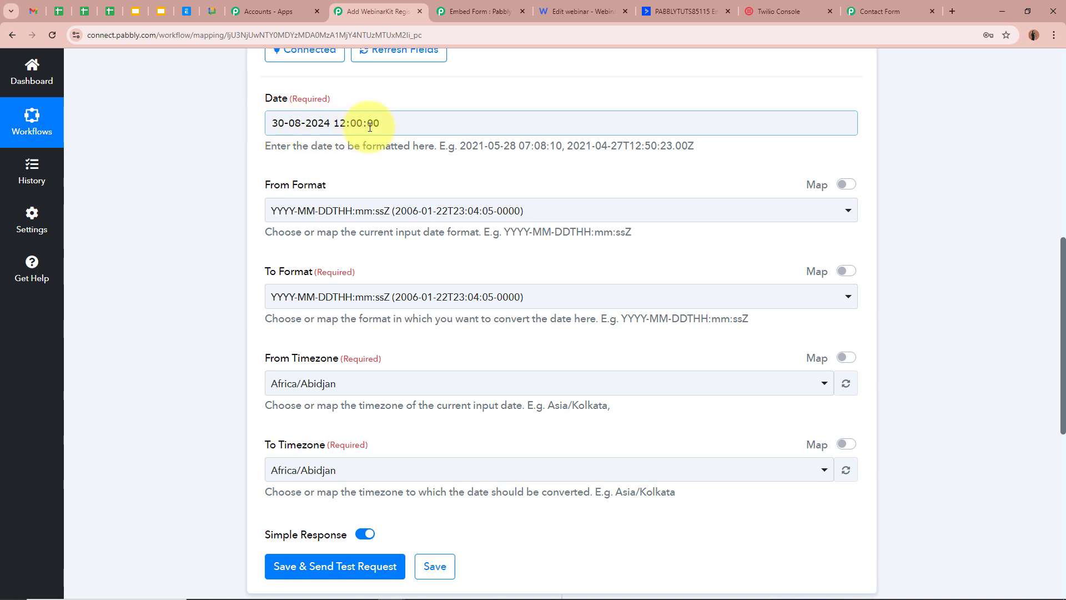
left_click(352, 210)
scroll(358, 447, "down", 2)
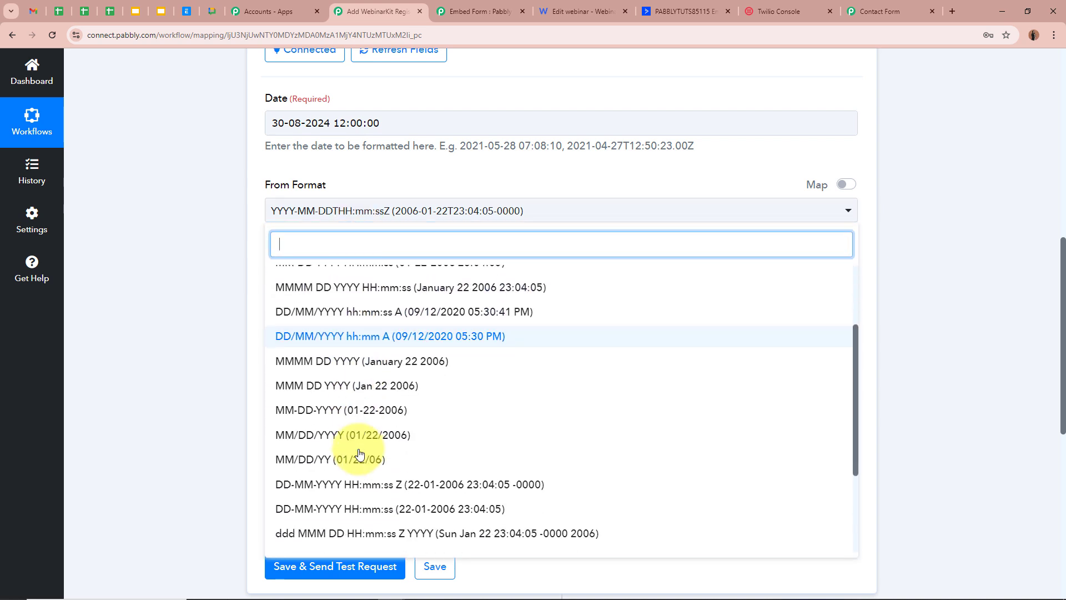
scroll(358, 454, "down", 2)
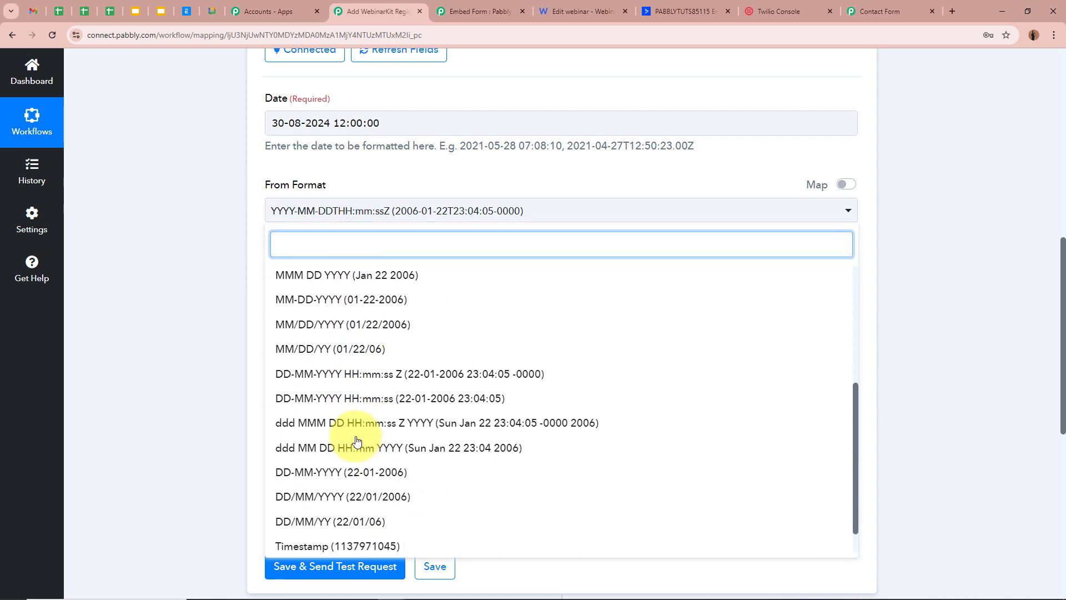
left_click(348, 400)
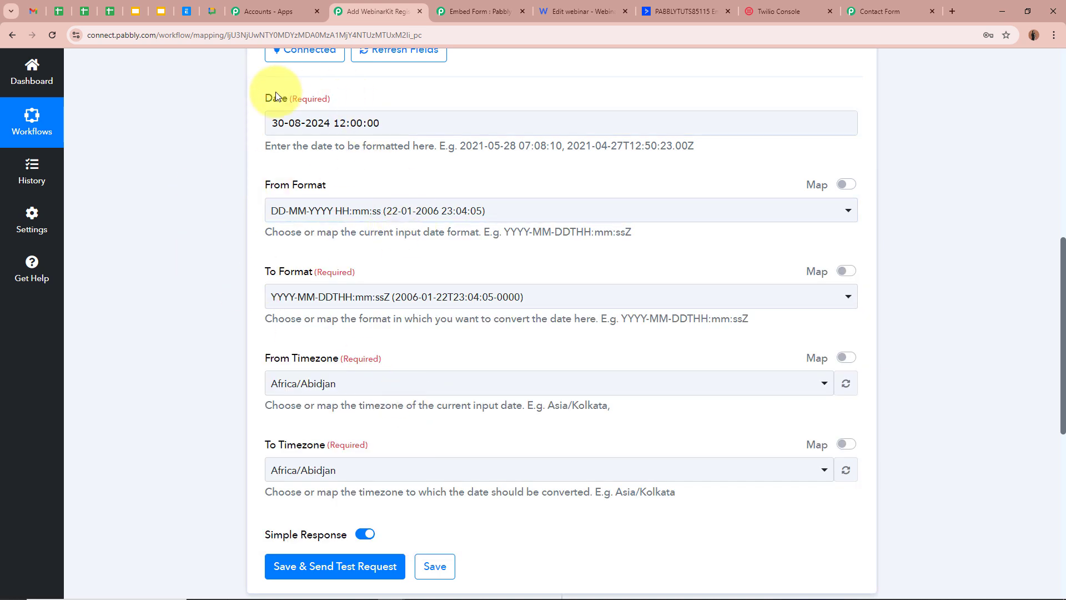
left_click(275, 132)
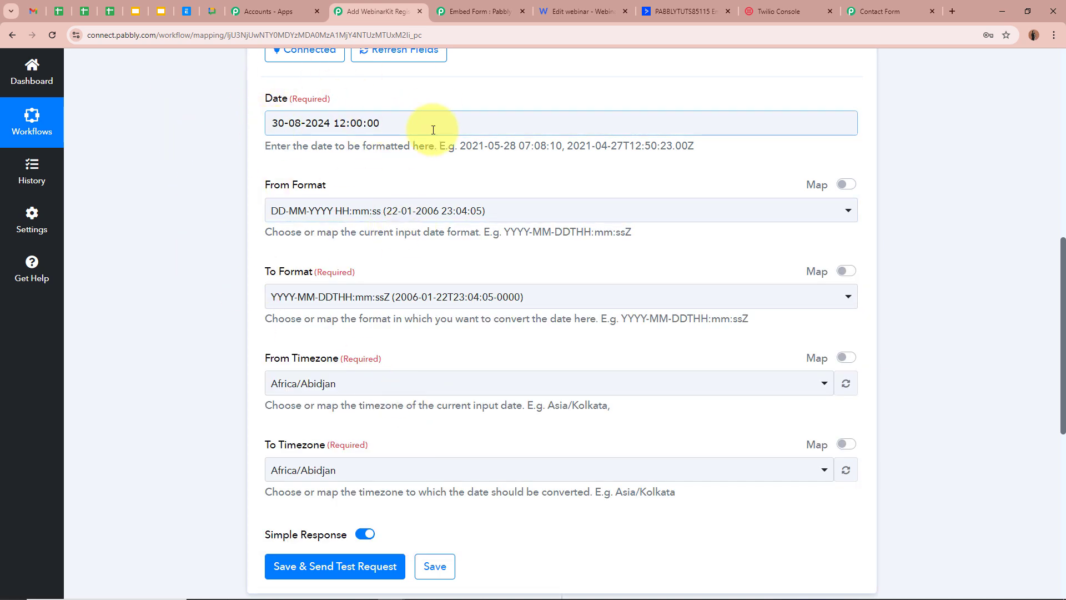
left_click(223, 240)
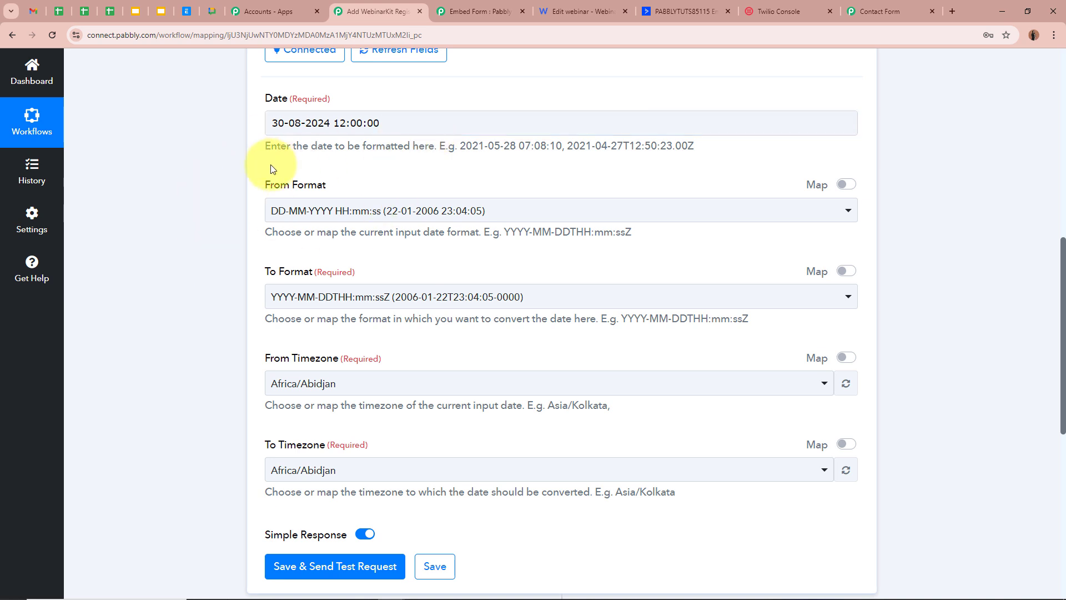
left_click_drag(253, 191, 357, 193)
left_click(178, 202)
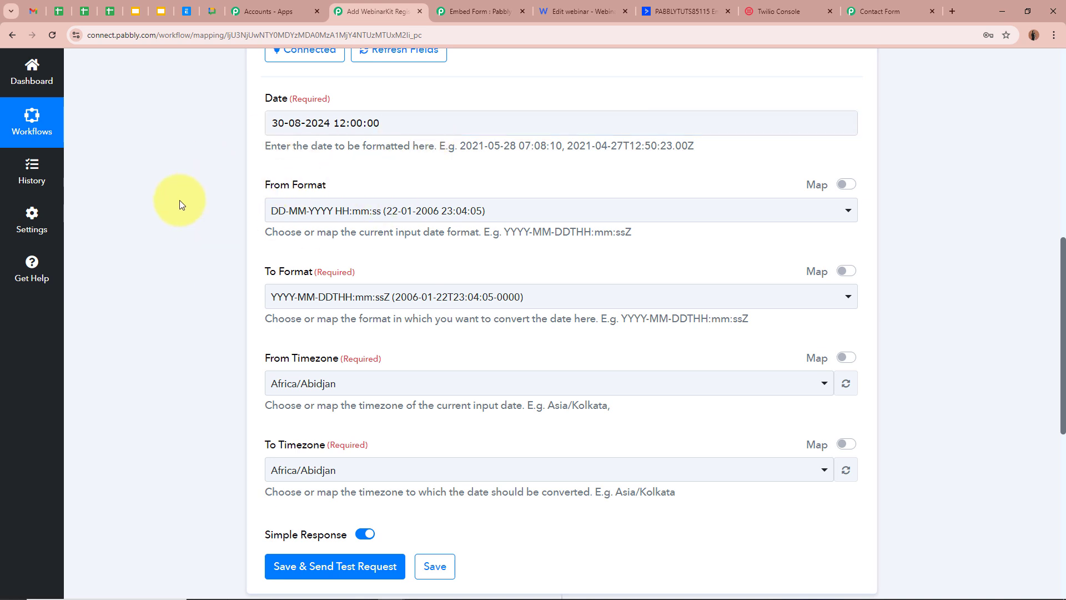
Keep the YYYY-MM-DDTHH:mm:ssZ output format and check the webinar's timezone in WebinarKit.
scroll(288, 232, "down", 2)
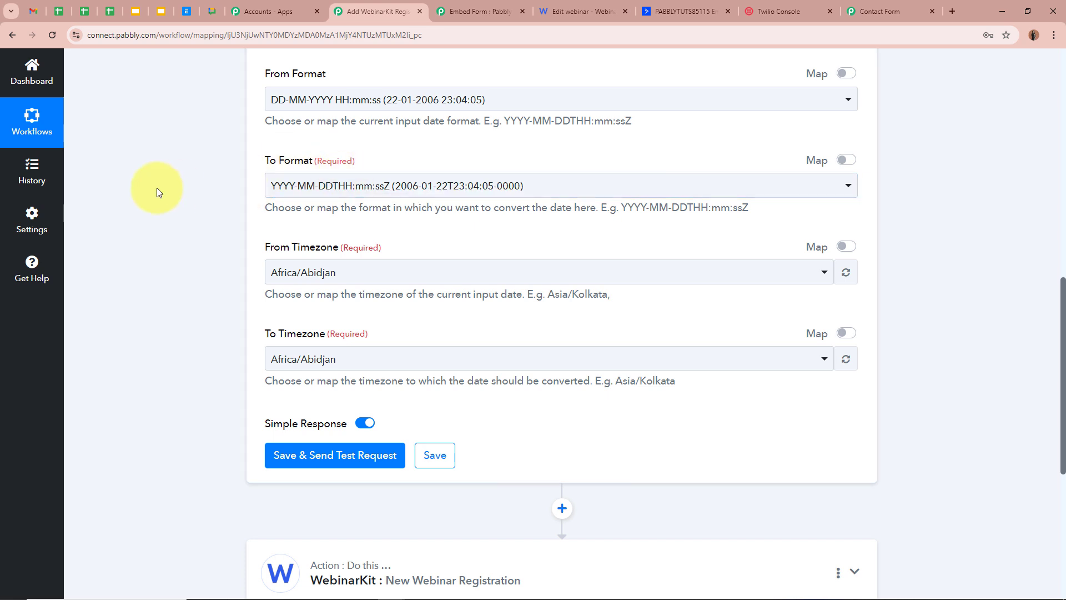
left_click(385, 192)
left_click(373, 254)
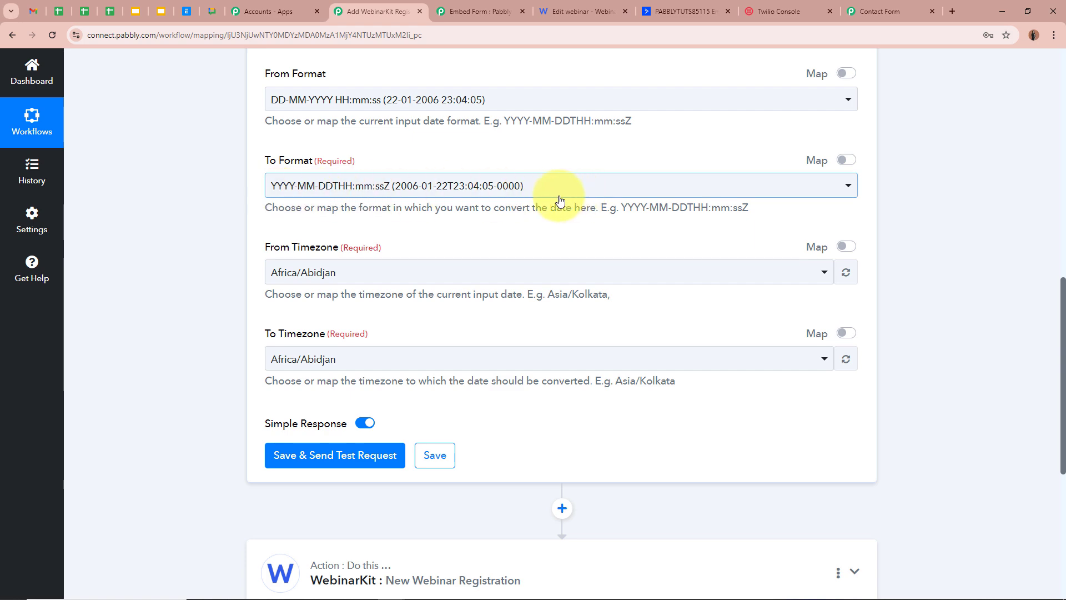
scroll(261, 205, "down", 2)
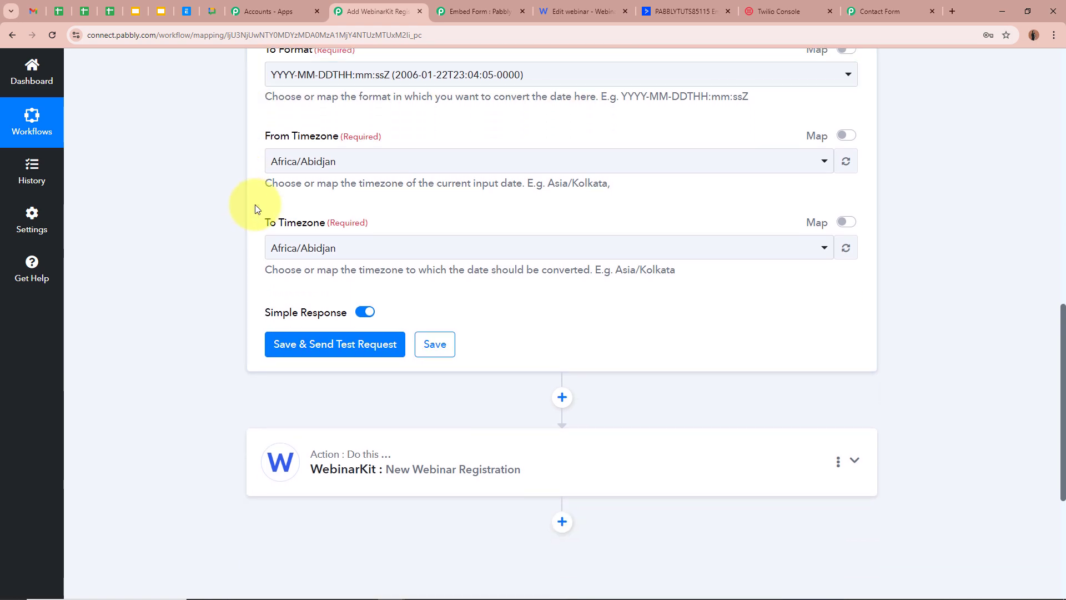
left_click(581, 7)
scroll(609, 260, "down", 10)
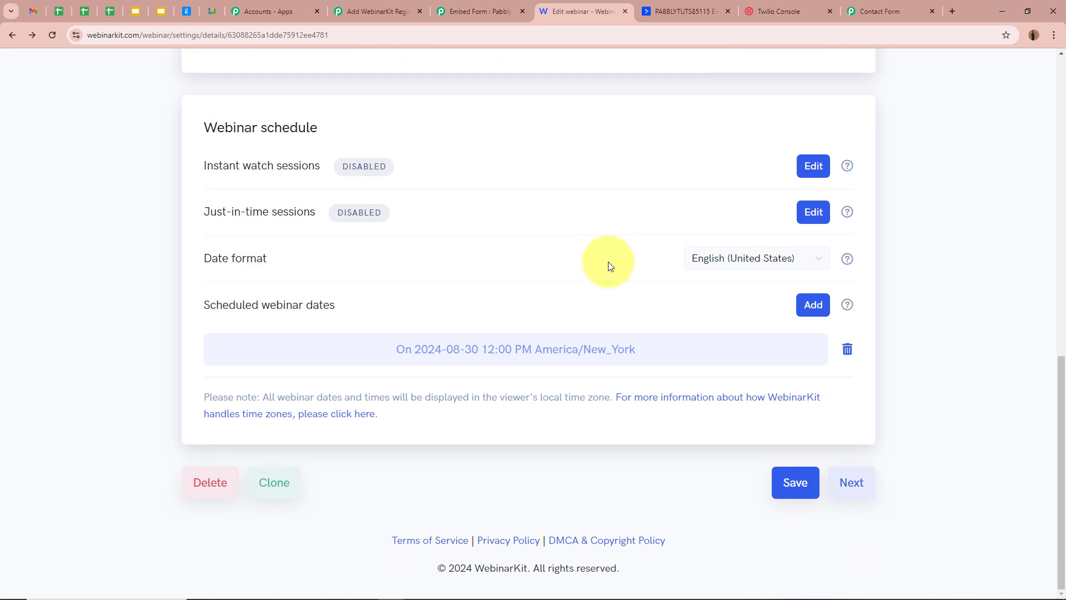
scroll(621, 324, "up", 10)
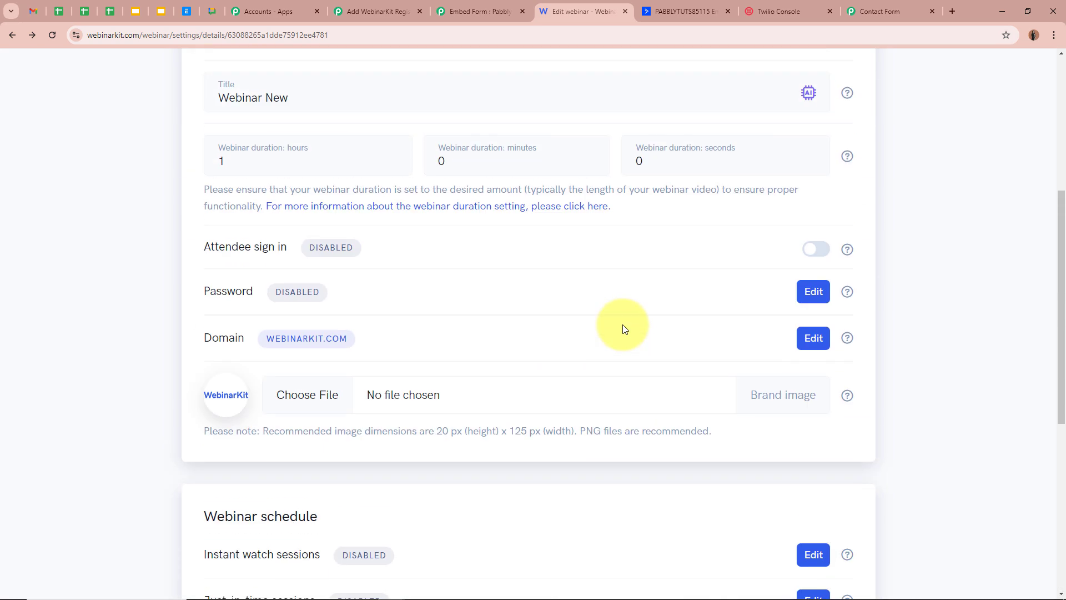
left_click(383, 8)
Set From Timezone to America/New_York and To Timezone to Etc/UTC.
left_click(337, 162)
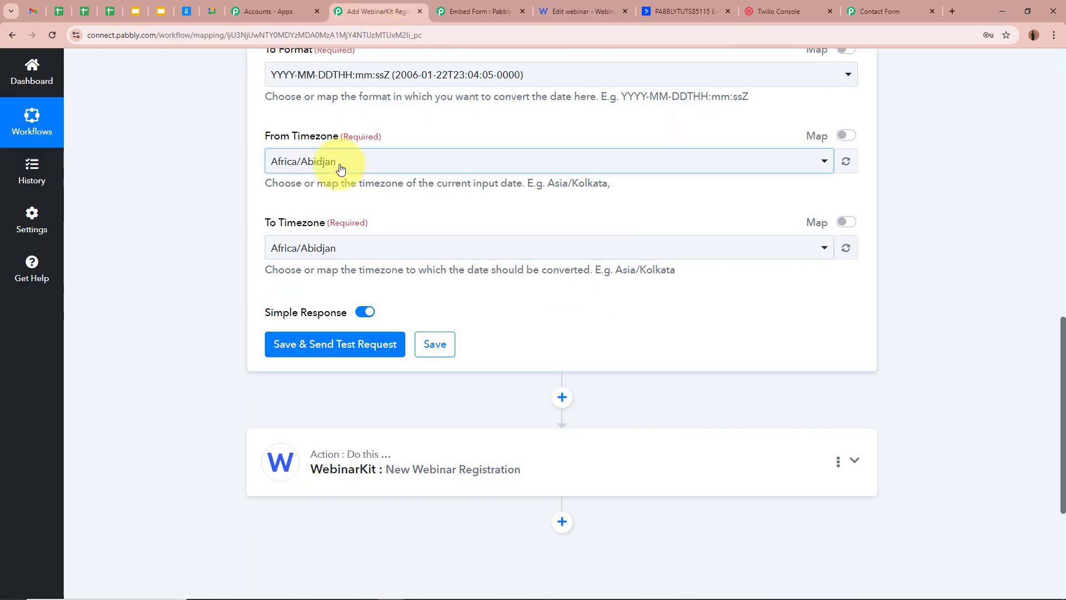
type("n")
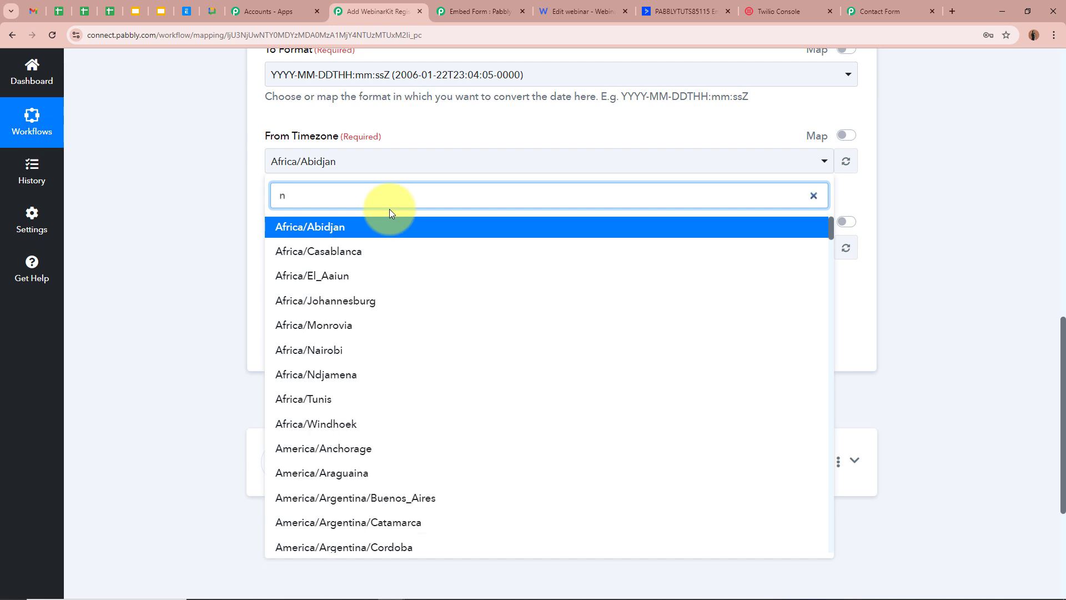
type("ew")
left_click(388, 219)
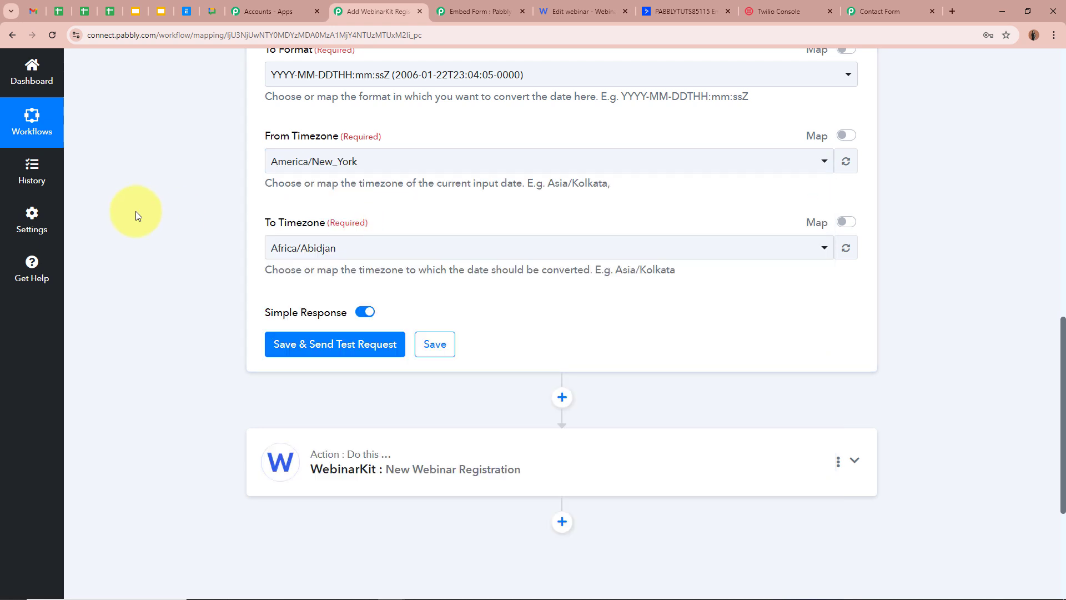
left_click(320, 247)
type("utc")
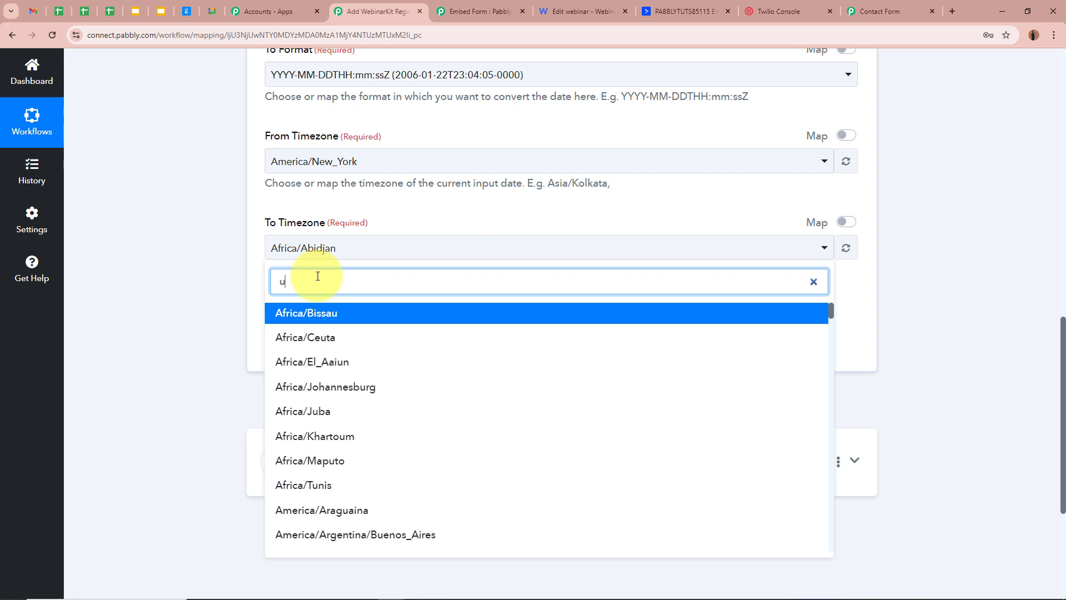
left_click(336, 314)
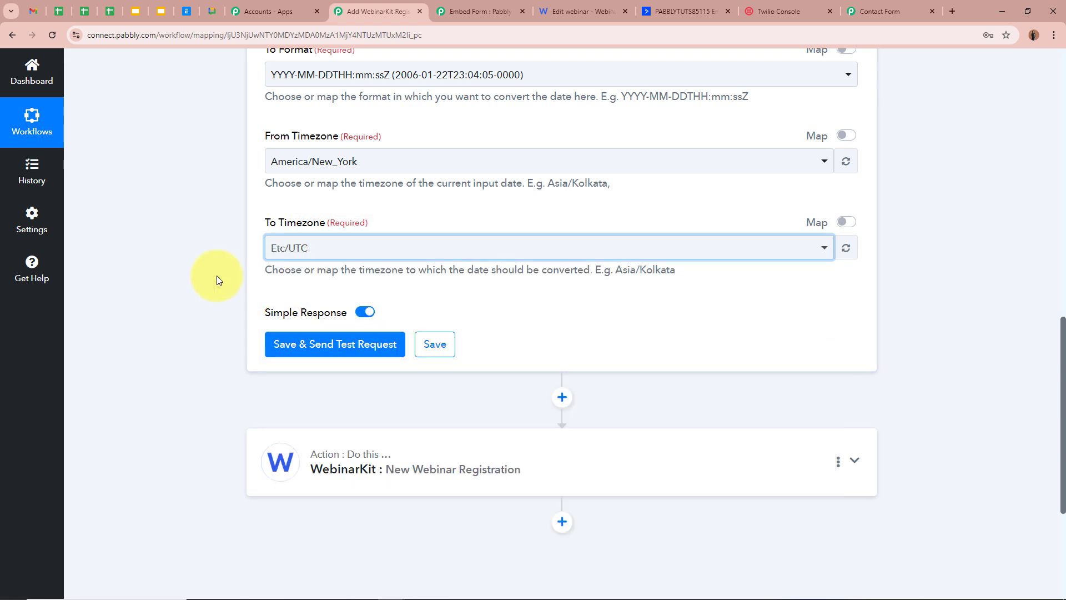
Save and test the formatter, which returns 2024-08-30T16:00:00+00:00.
scroll(216, 275, "up", 2)
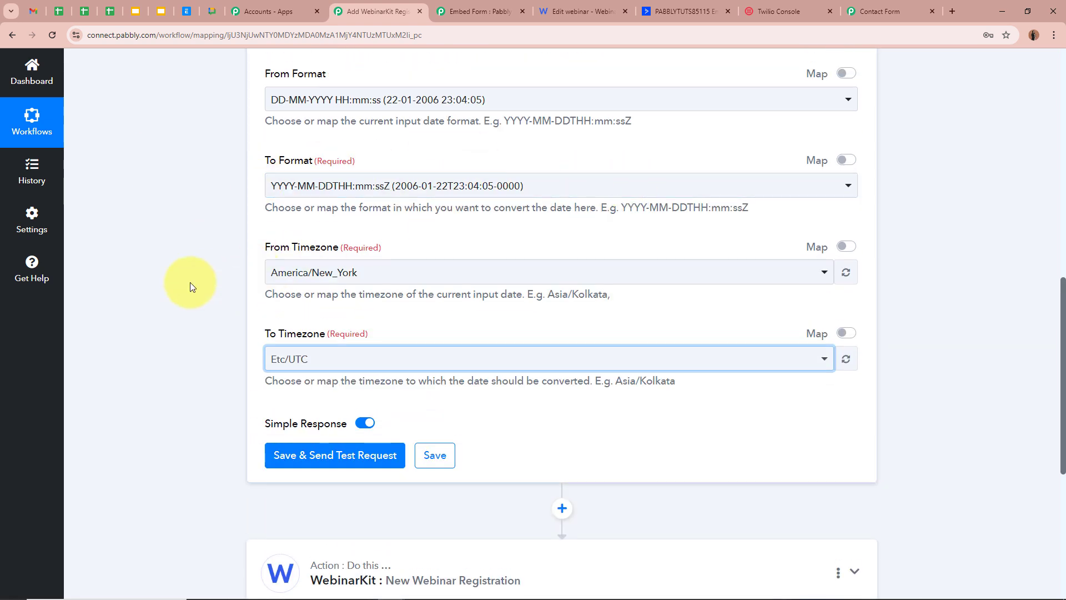
scroll(155, 284, "down", 2)
left_click(336, 347)
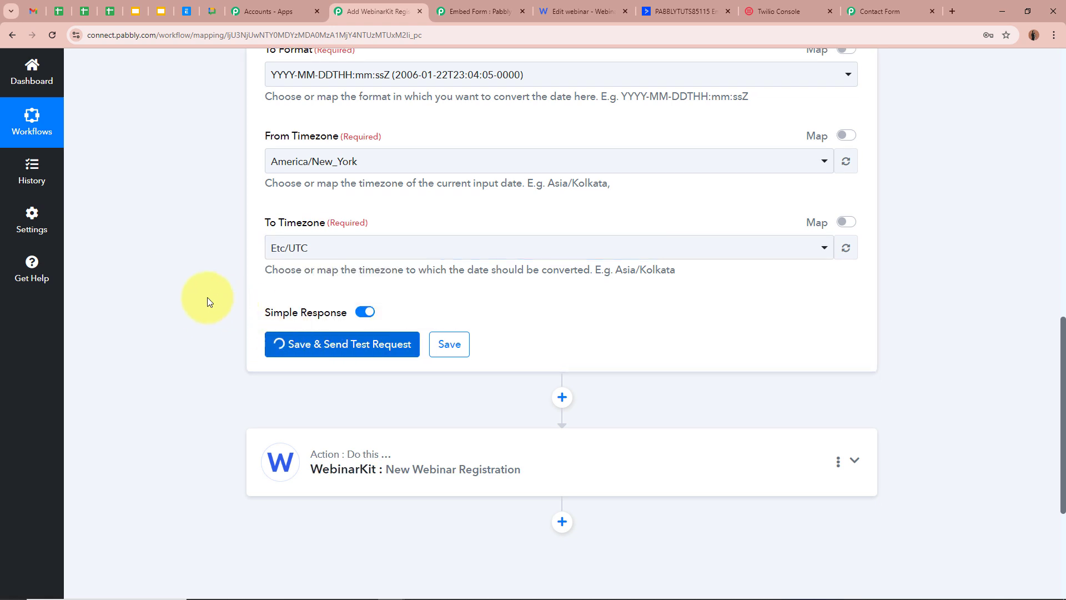
scroll(201, 296, "down", 2)
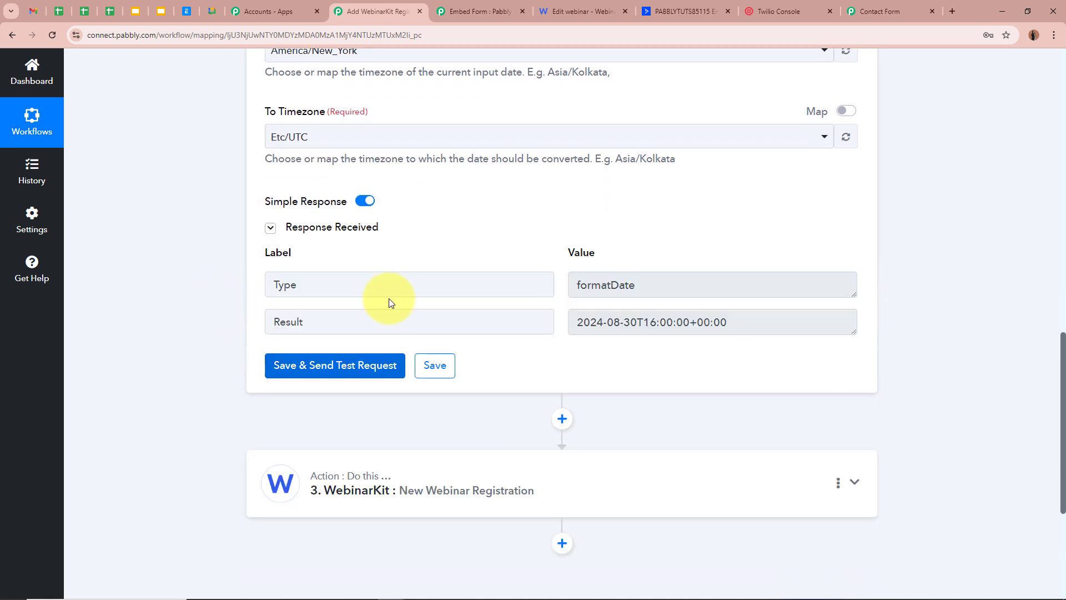
left_click_drag(793, 313, 523, 316)
left_click(721, 368)
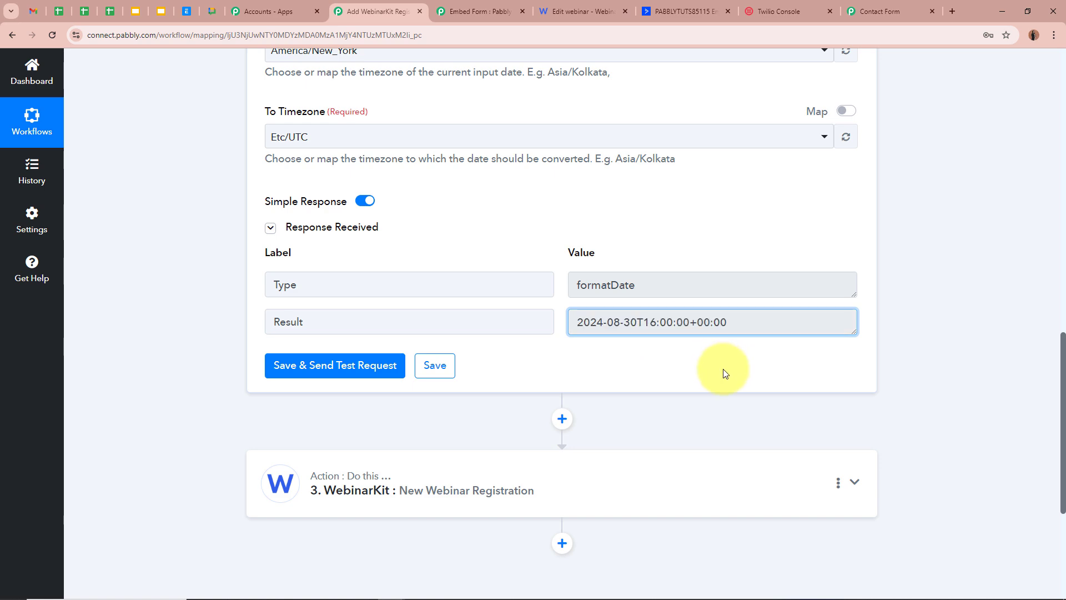
Map the Date/Time Formatter's Result into WebinarKit's Webinar Presentation Date.
left_click(713, 502)
scroll(907, 428, "down", 15)
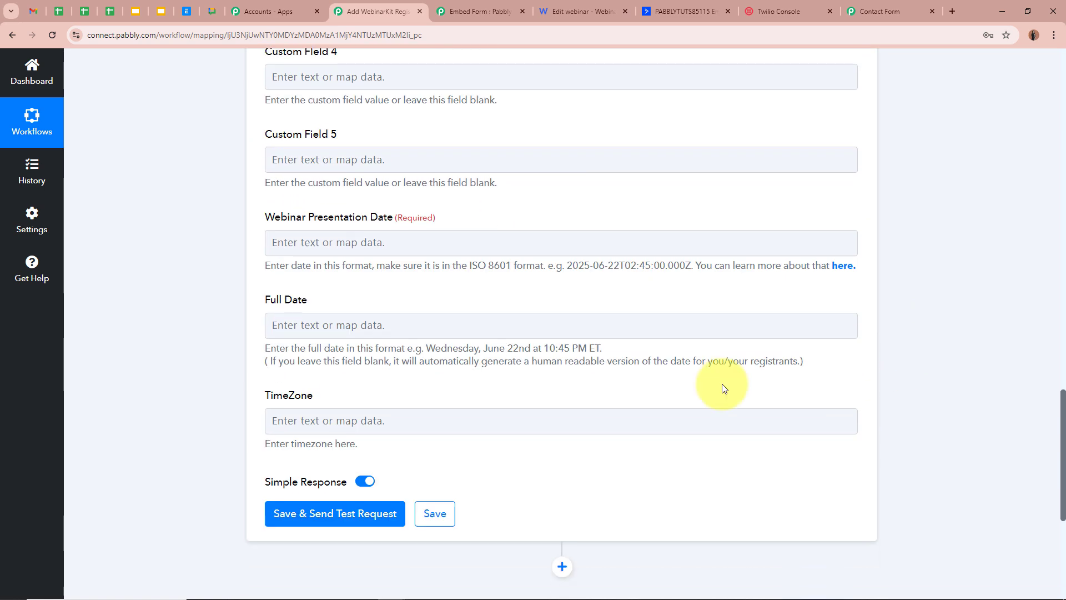
left_click(270, 239)
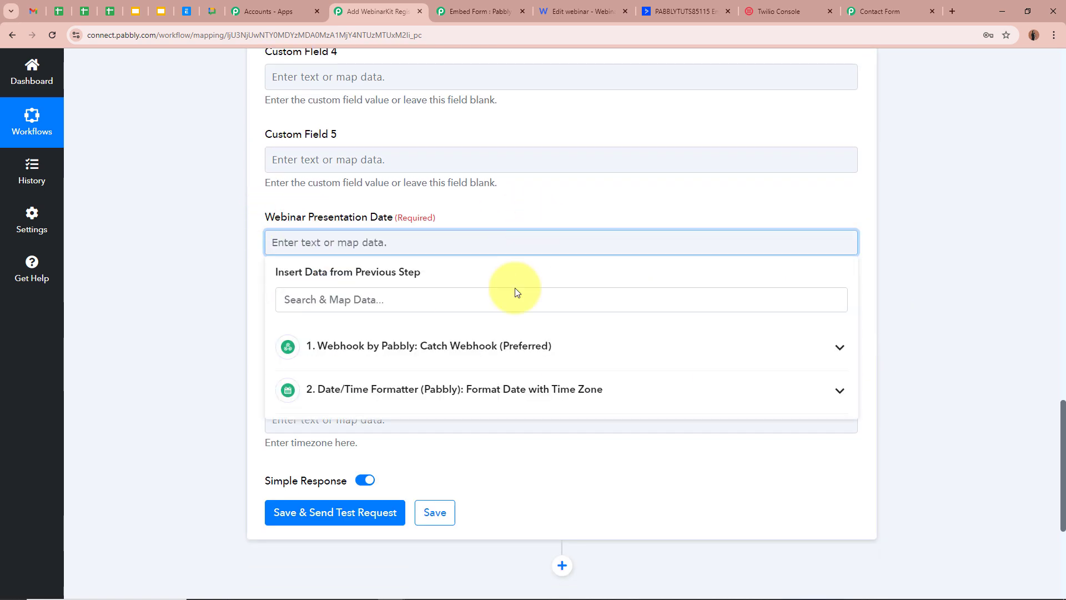
left_click(504, 381)
left_click(493, 456)
left_click(181, 281)
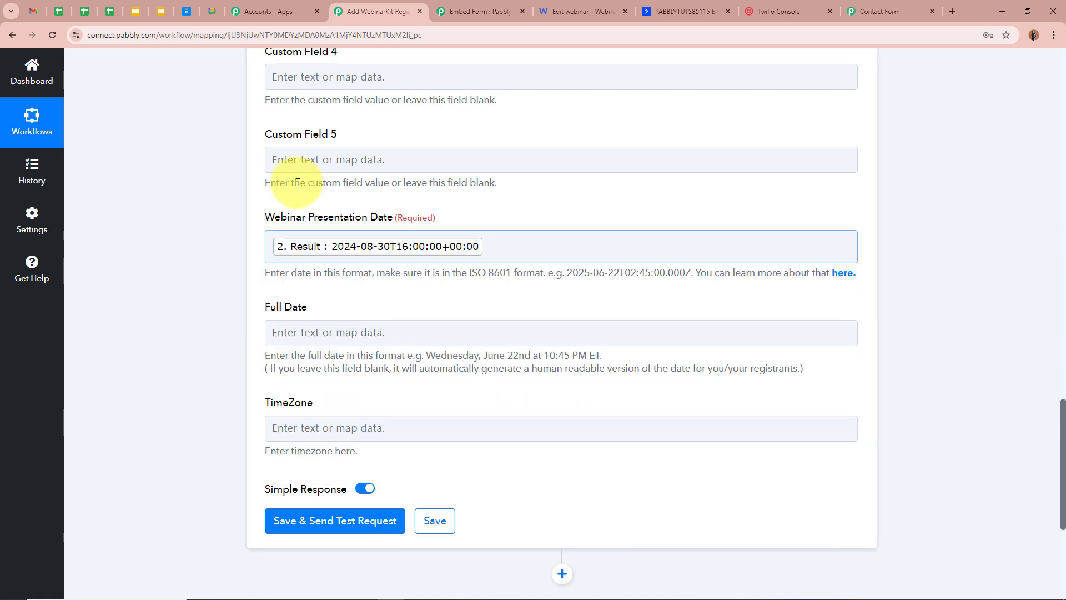
Save the WebinarKit registration step and send a test request.
left_click(174, 248)
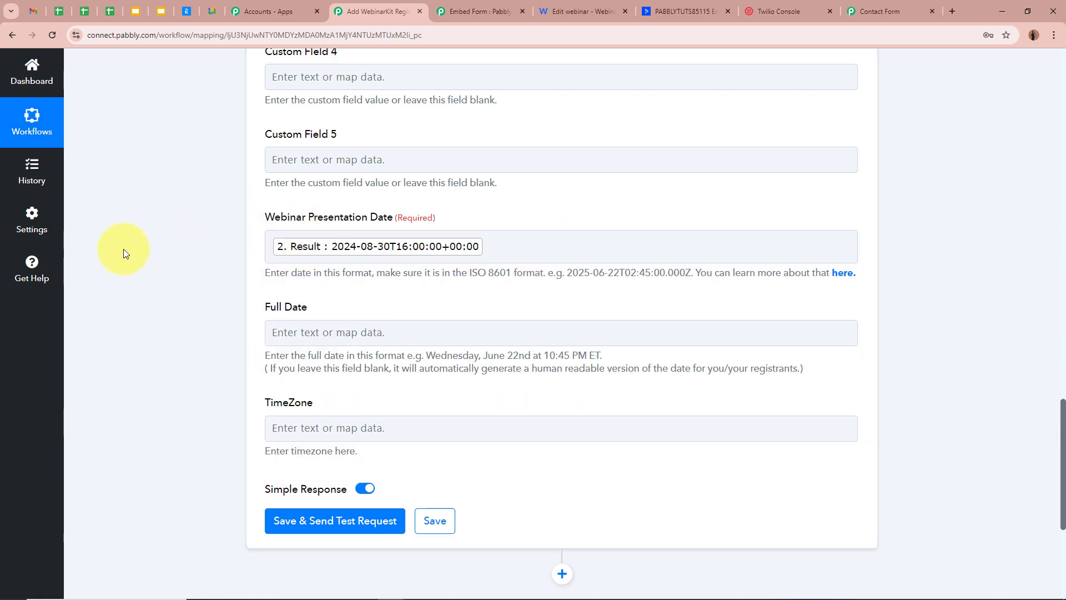
scroll(139, 296, "up", 10)
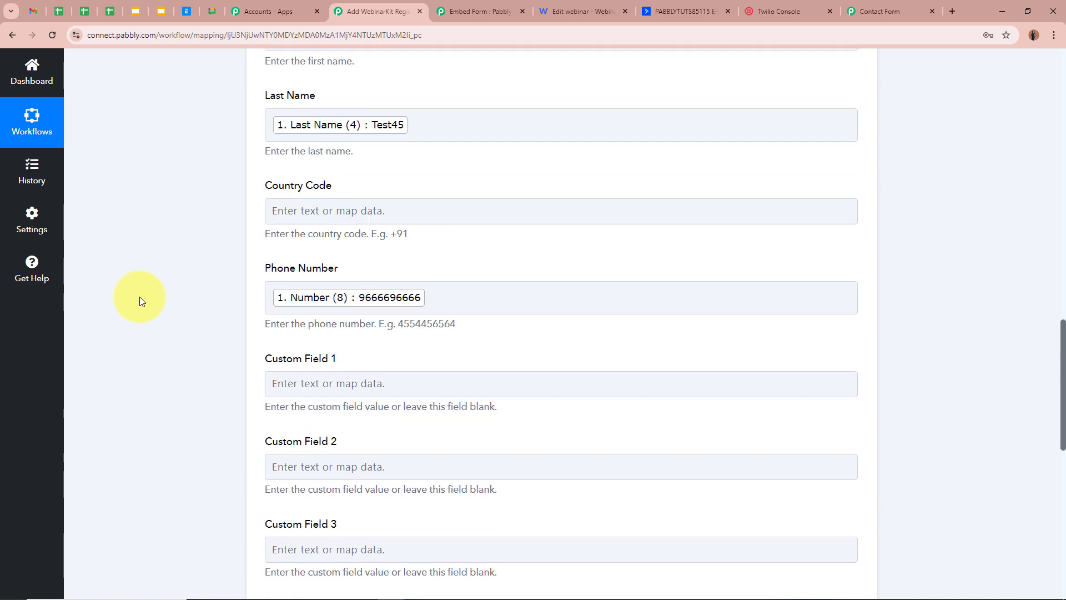
scroll(139, 295, "down", 7)
scroll(139, 295, "down", 8)
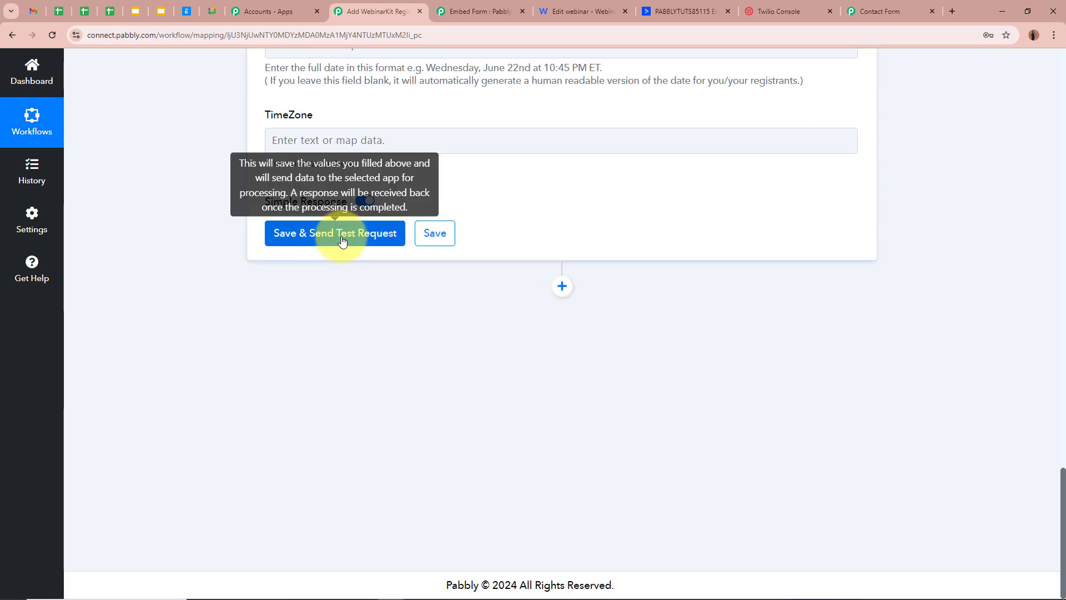
left_click(342, 236)
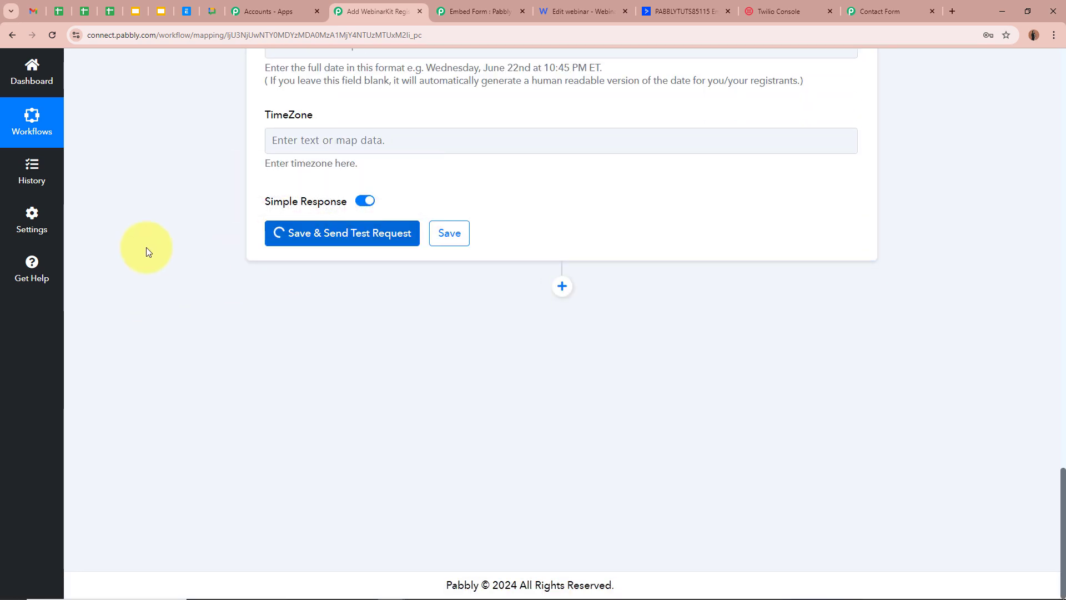
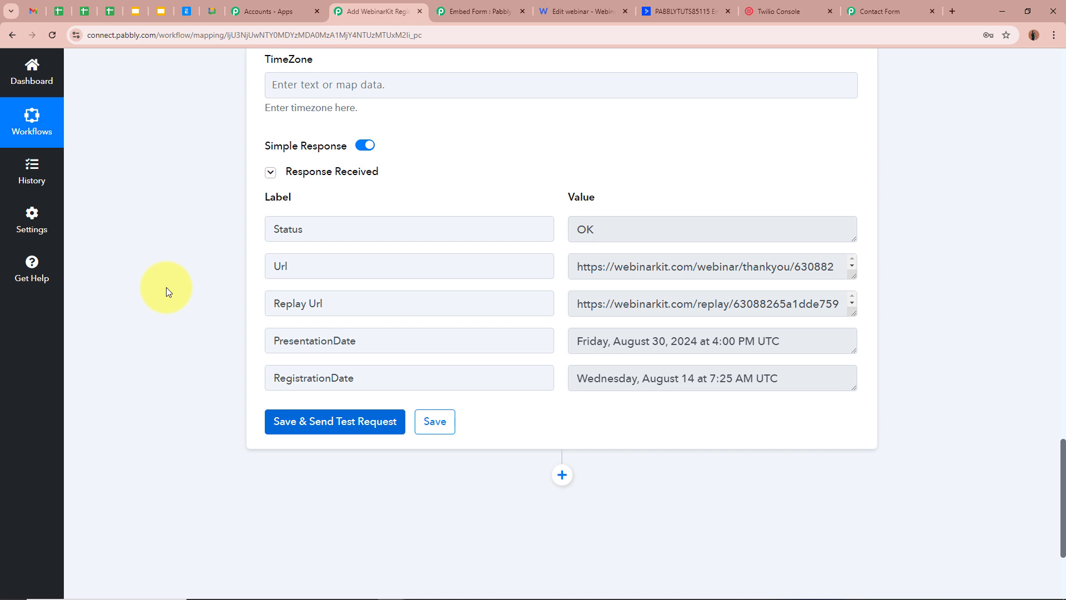
Switch to the WebinarKit browser tab showing the Pabbly Webinar settings.
left_click(583, 7)
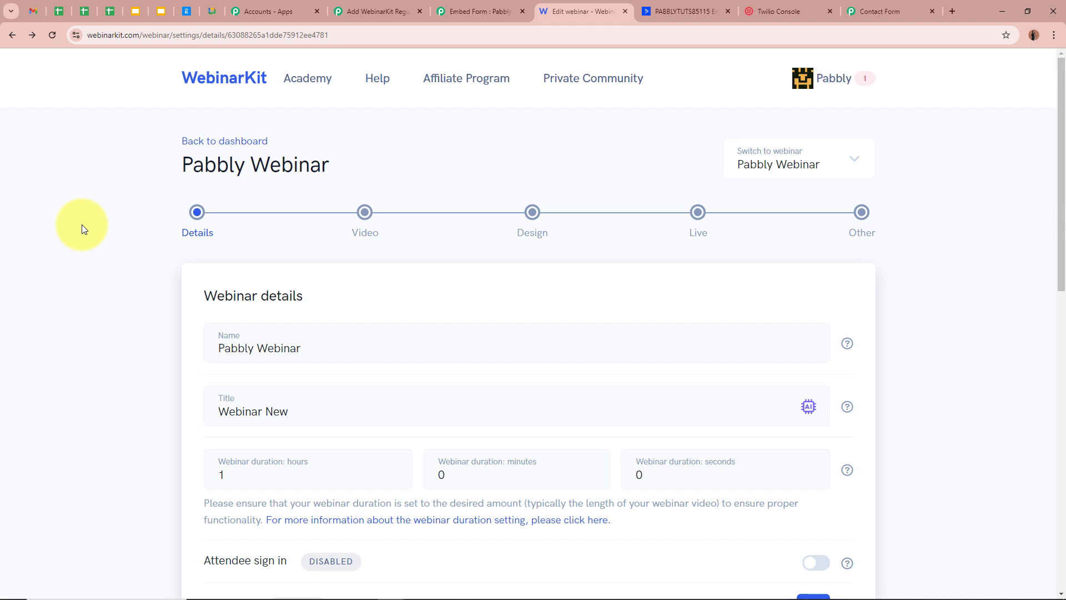
Open View analytics for Pabbly Webinar from the WebinarKit webinars list.
key("alt+Left")
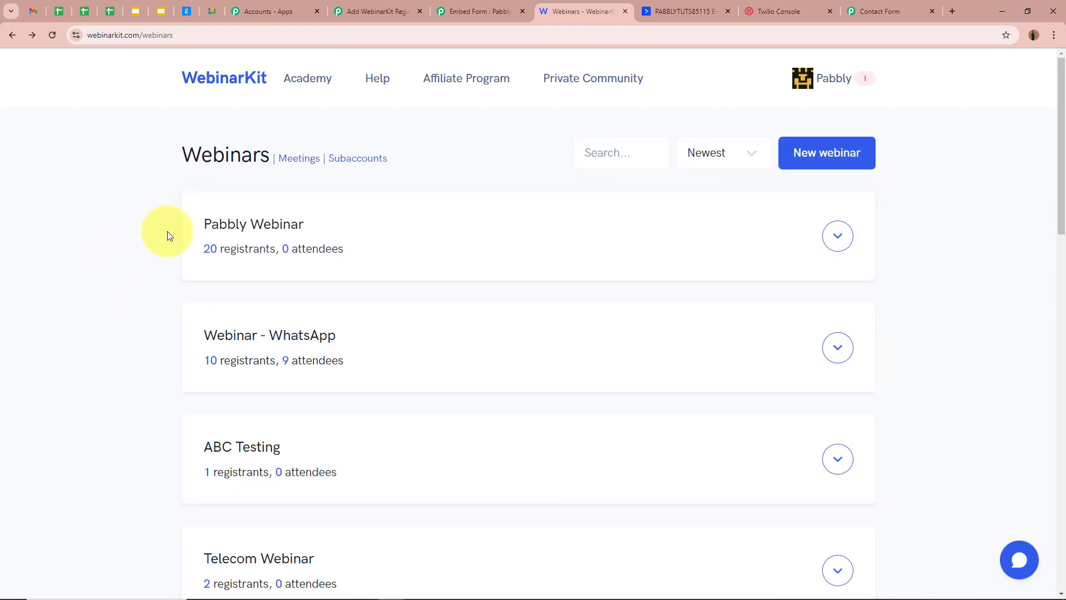
left_click_drag(207, 224, 305, 223)
left_click(267, 220)
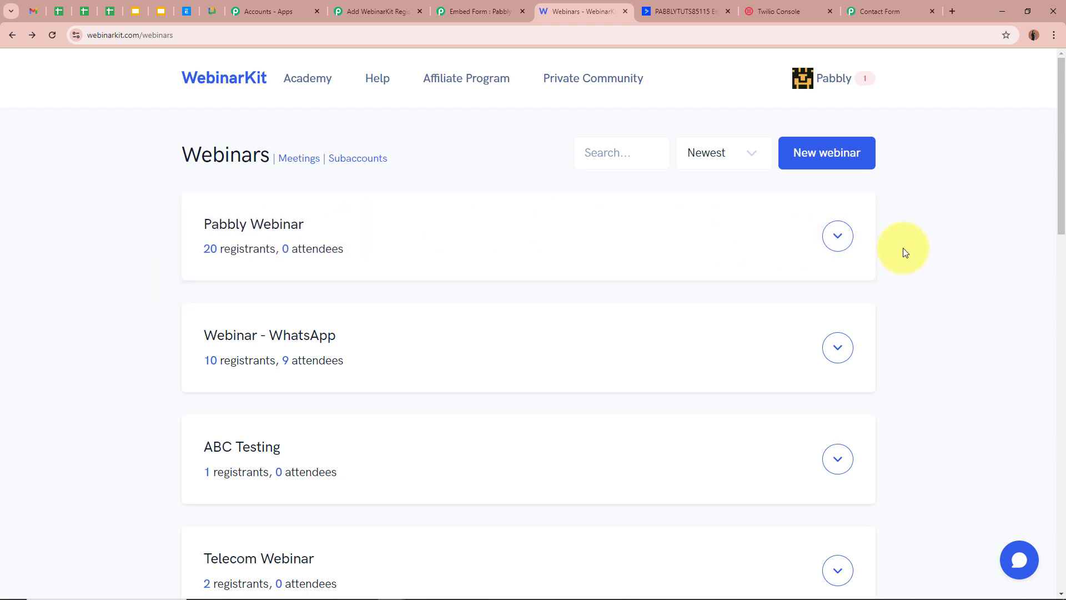
left_click(837, 234)
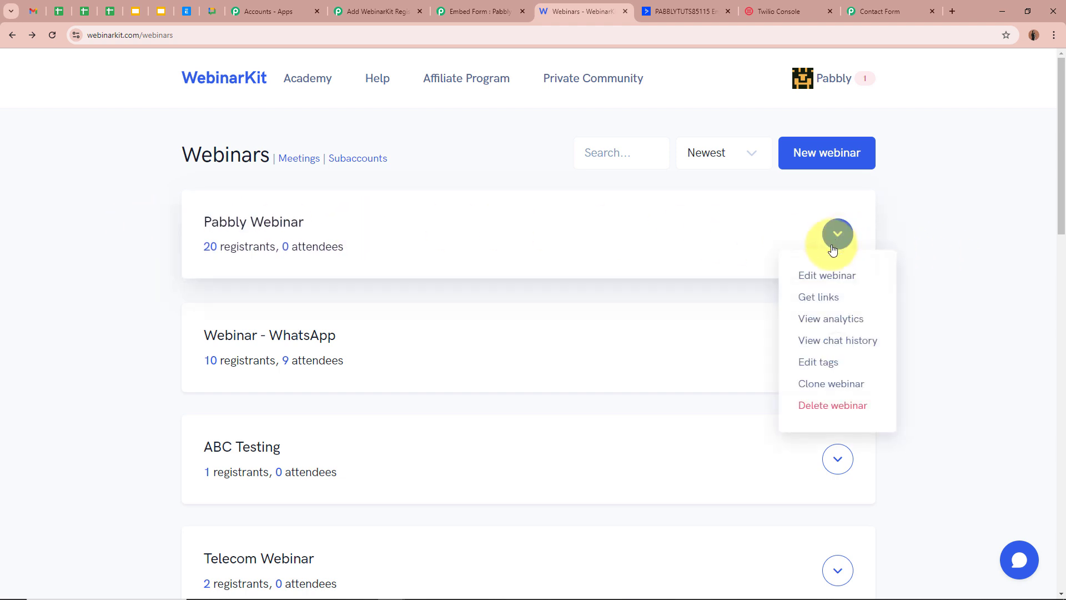
left_click(813, 325)
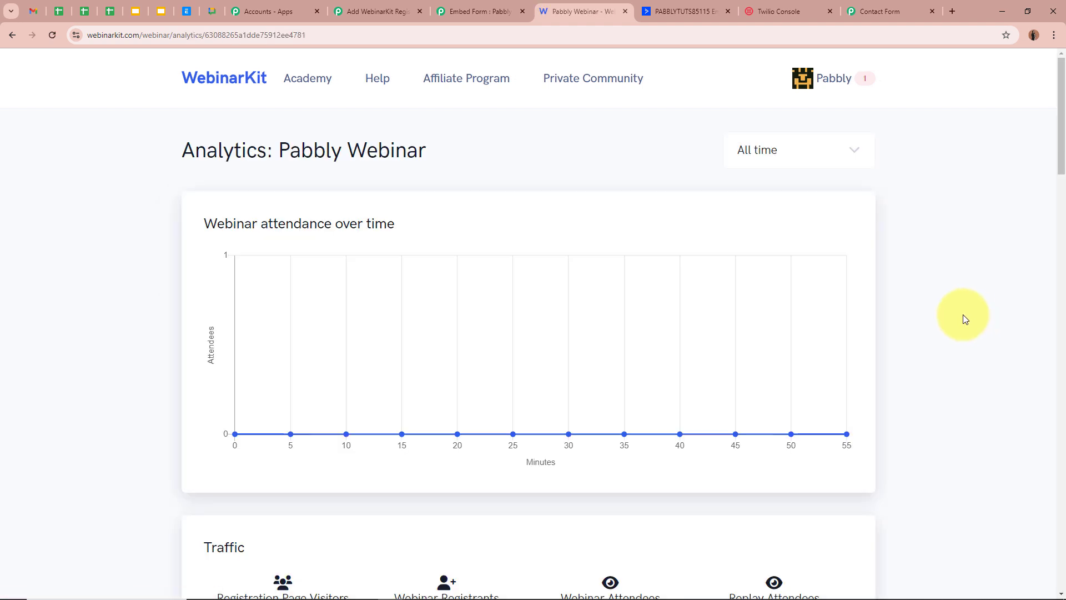
Confirm the newest registrant's email, first name, last name and phone in the bottom row.
scroll(963, 319, "down", 15)
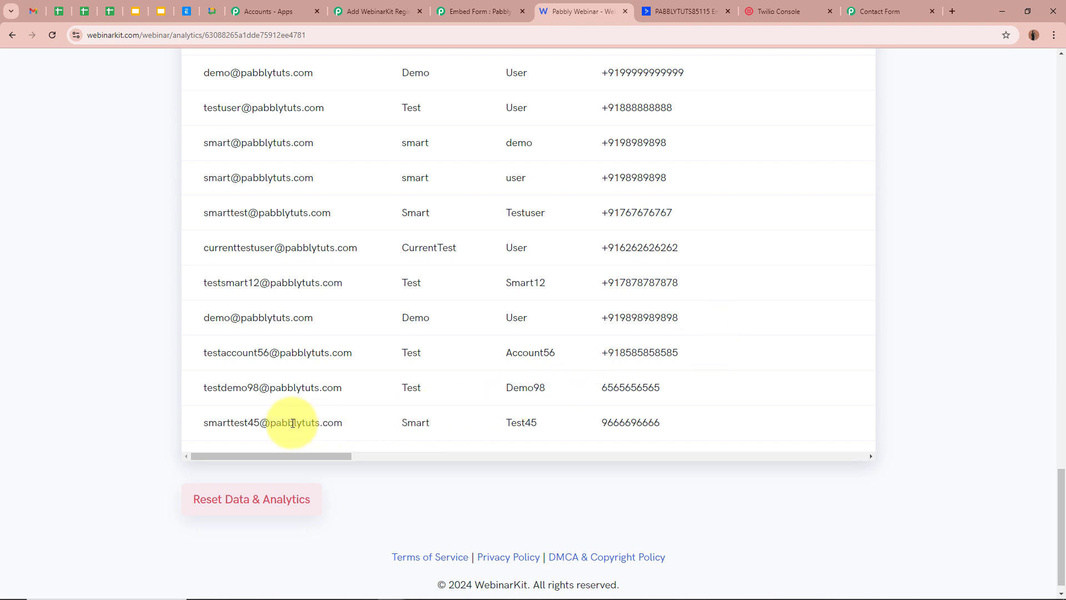
left_click_drag(204, 425, 405, 424)
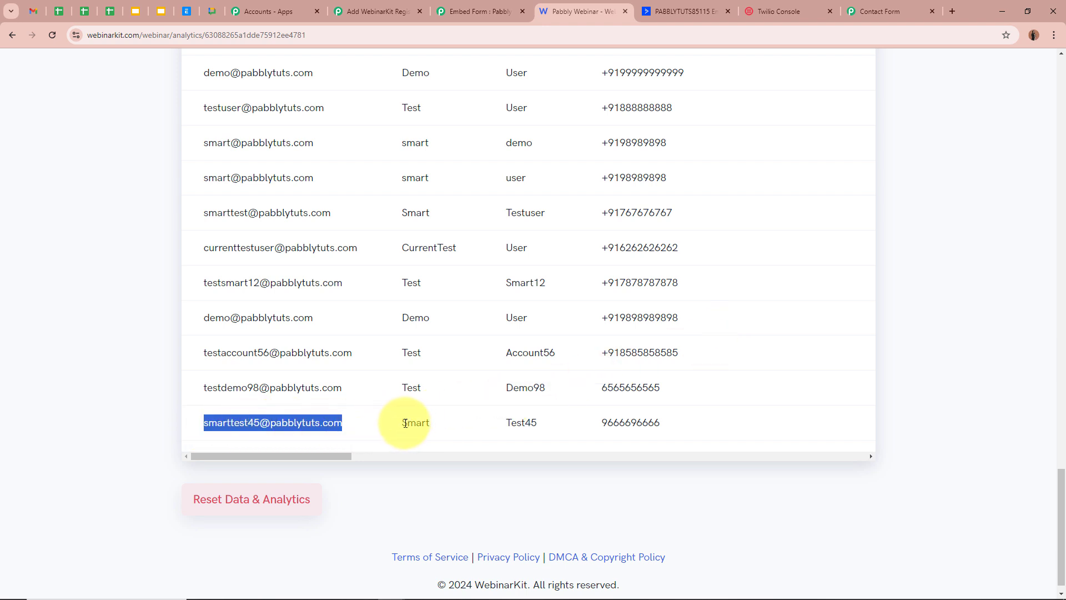
double_click(415, 424)
double_click(519, 422)
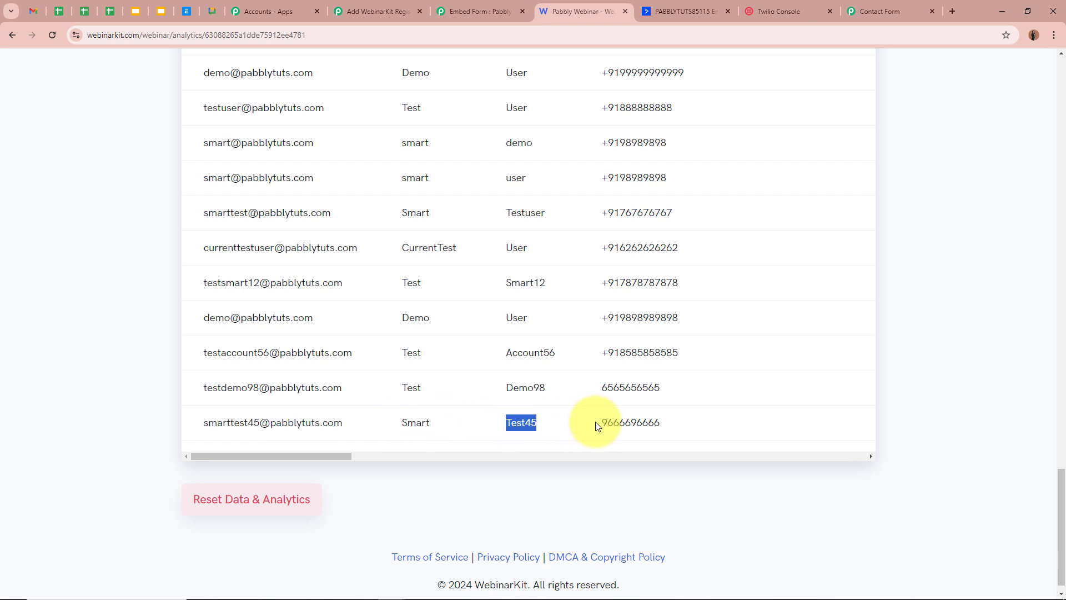
left_click_drag(202, 424, 391, 429)
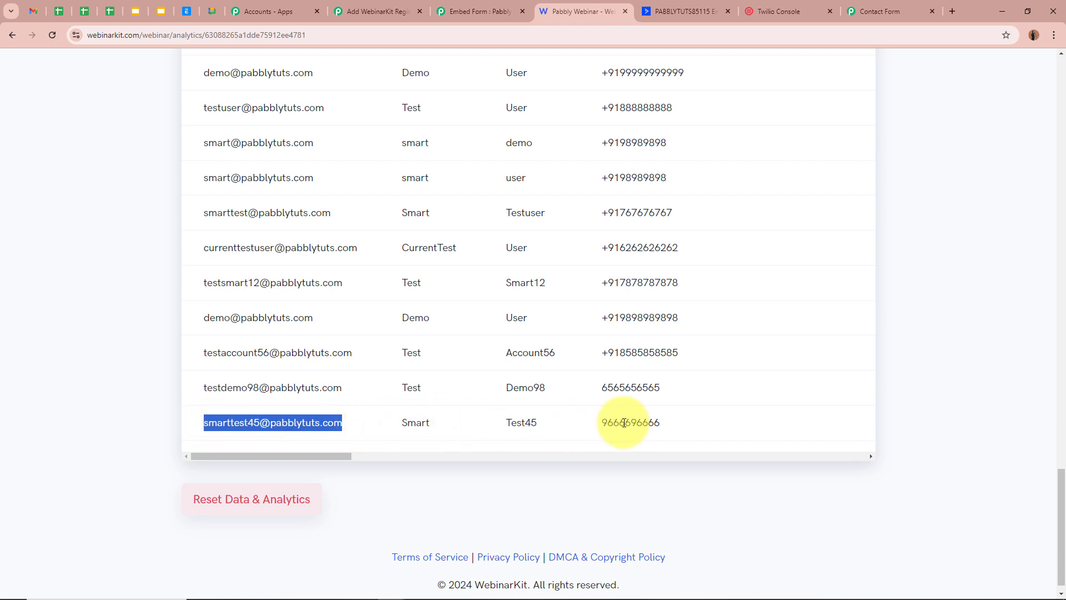
left_click_drag(592, 424, 858, 424)
left_click(947, 431)
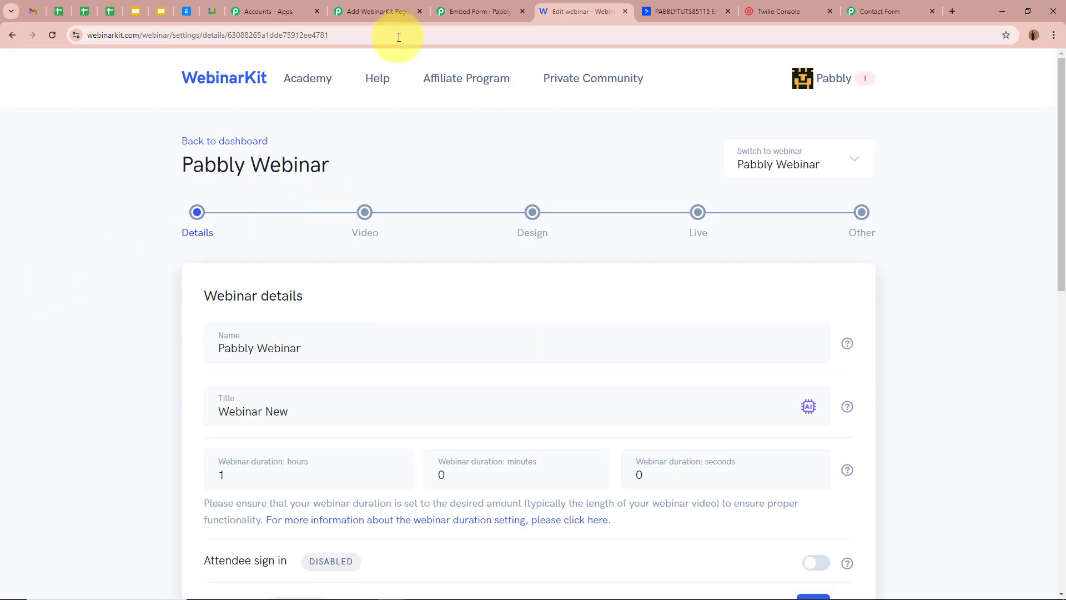
left_click(397, 17)
Collapse the WebinarKit step to reveal the Webhook, Date/Time Formatter and WebinarKit steps.
scroll(178, 272, "up", 20)
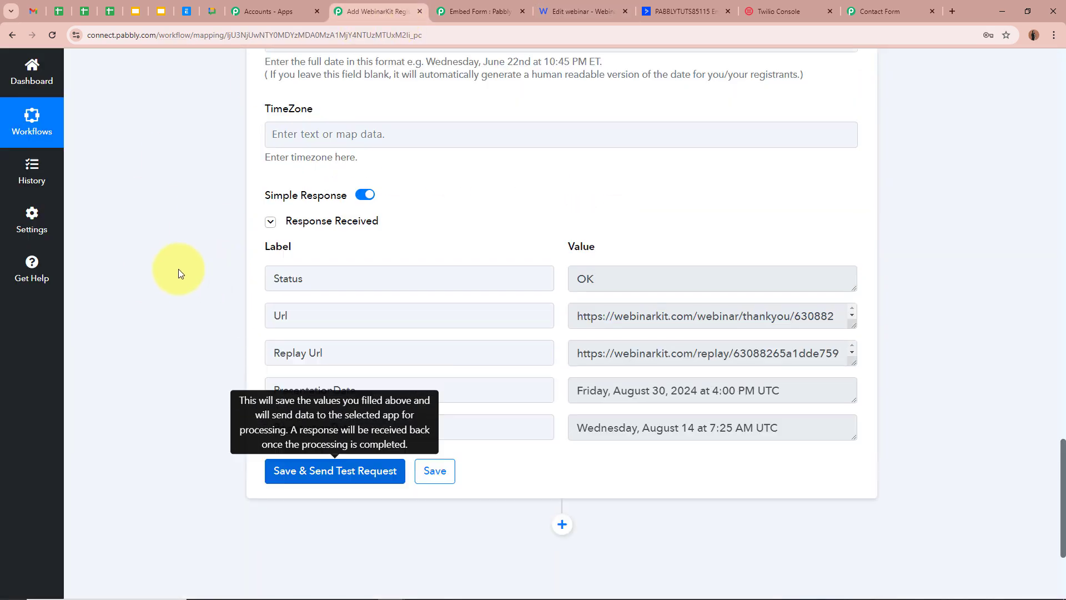
scroll(179, 268, "up", 10)
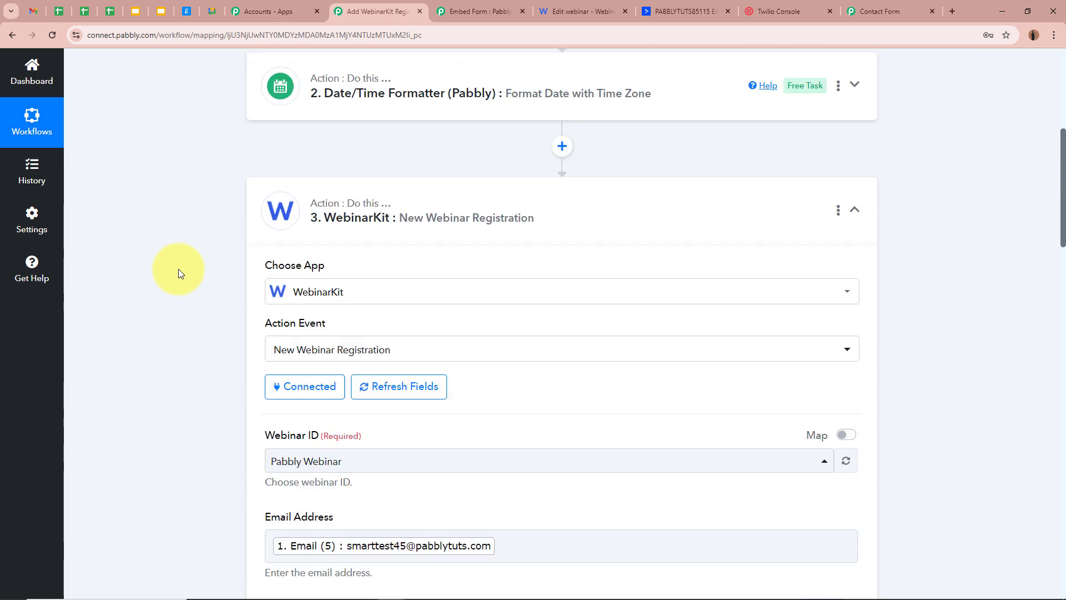
left_click(683, 386)
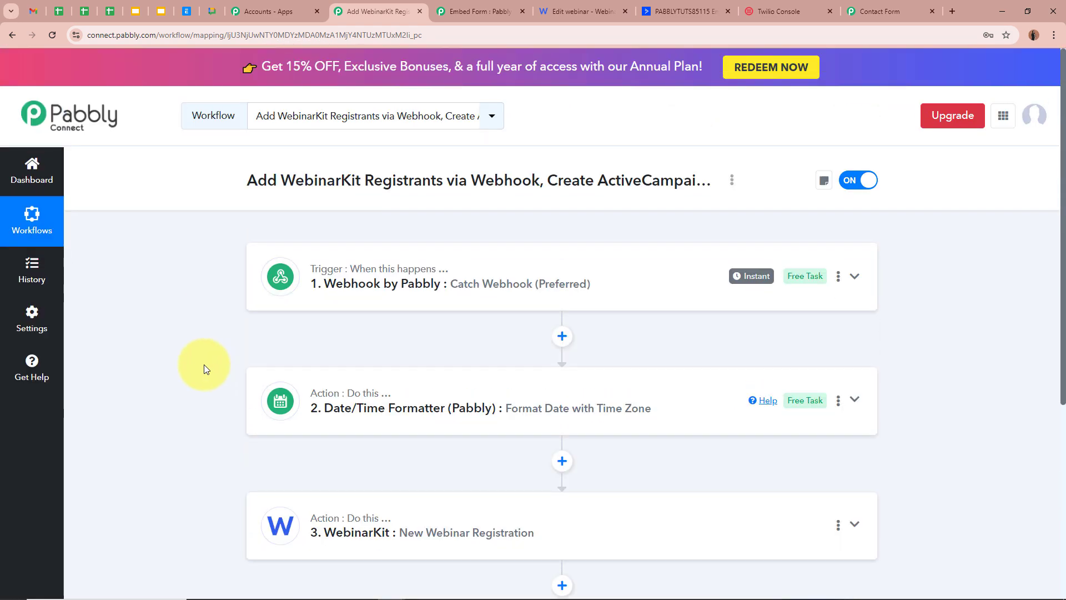
scroll(203, 361, "down", 4)
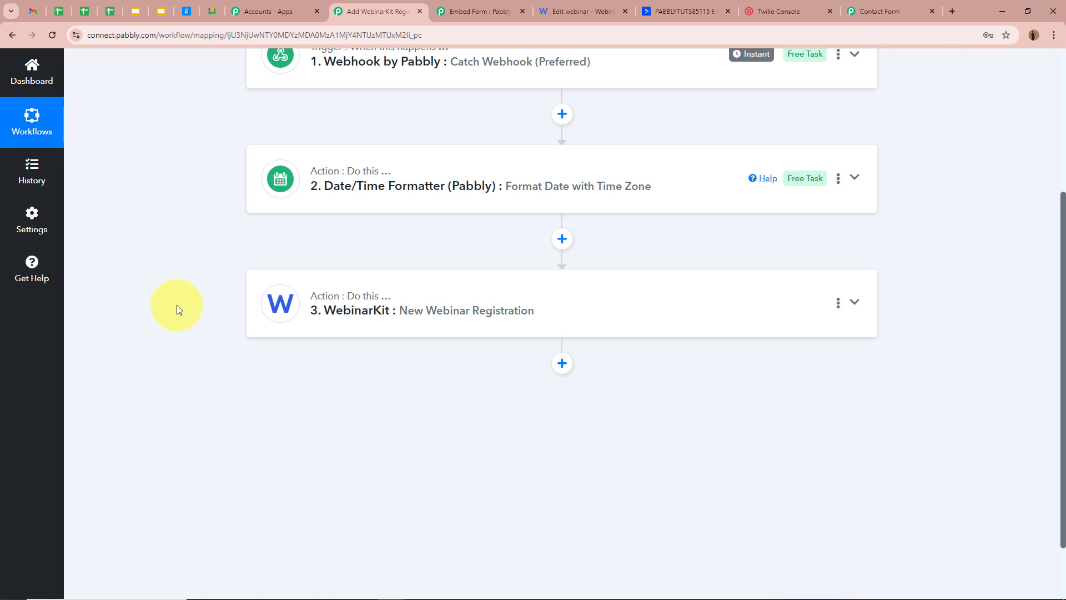
Add an ActiveCampaign step after WebinarKit with the Create or Update Contact action event.
left_click(562, 364)
type("Acti")
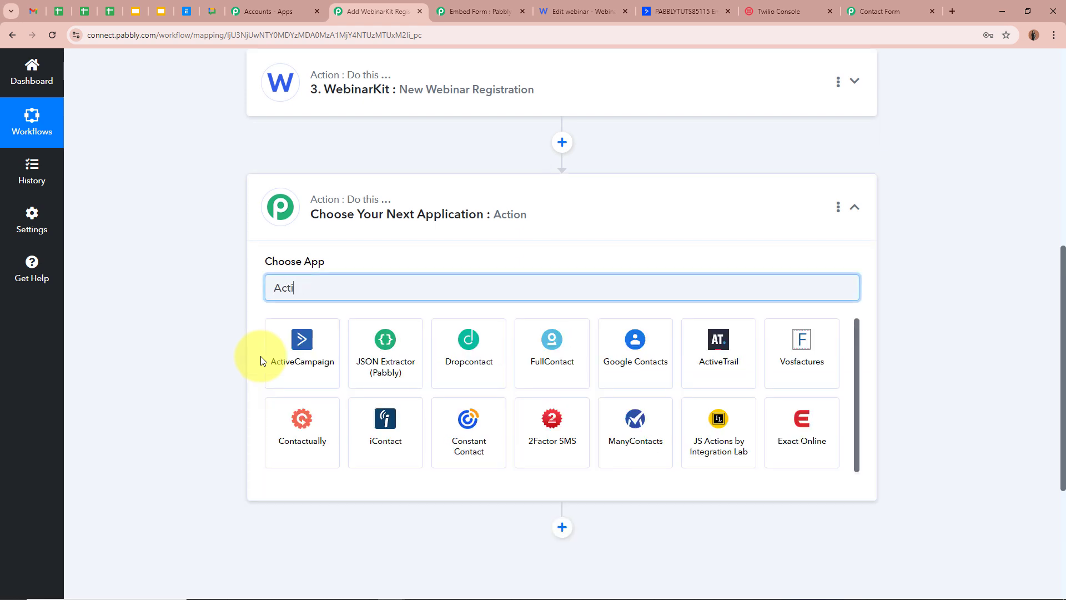
left_click(302, 358)
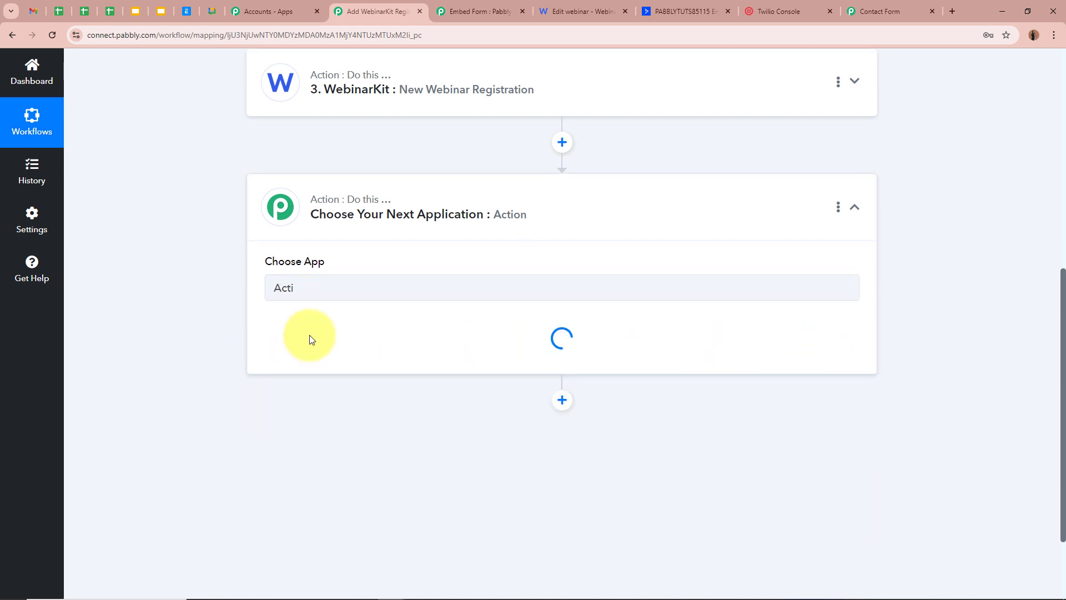
left_click(307, 344)
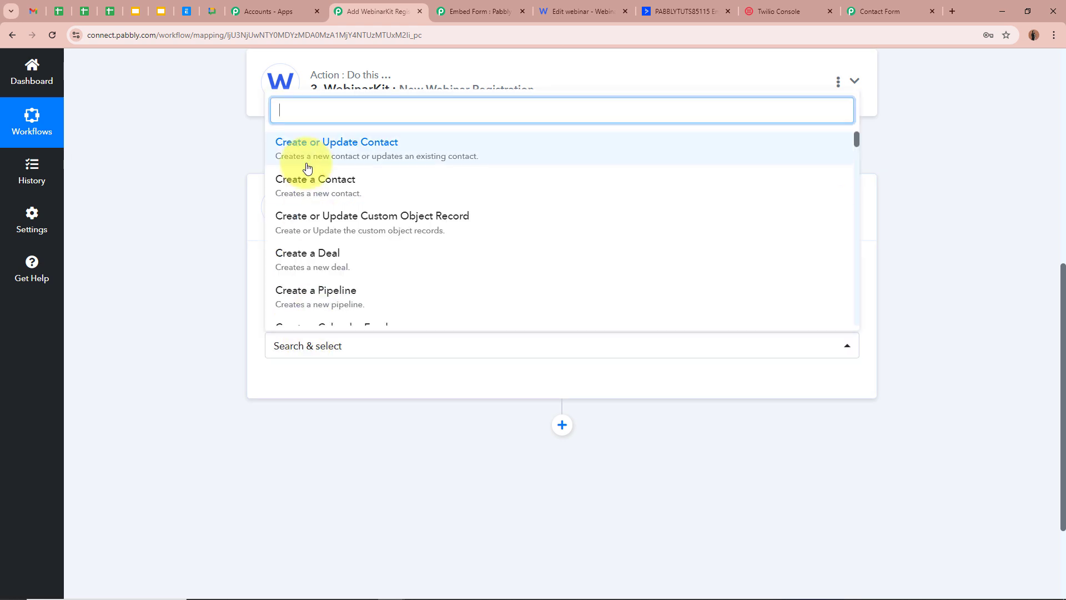
left_click(415, 158)
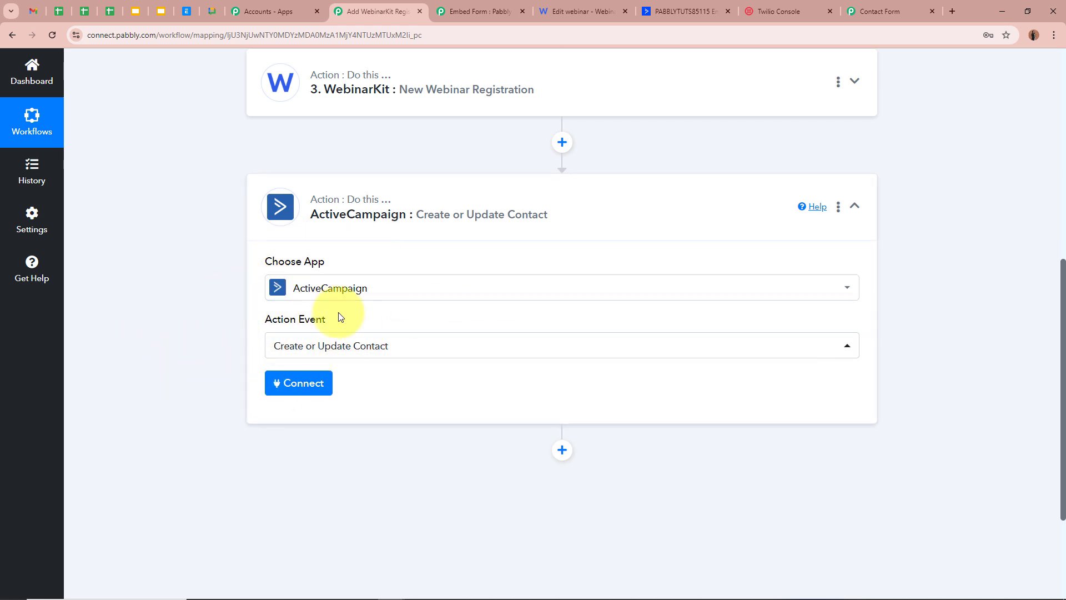
Begin a new ActiveCampaign #6 connection, then bring up ActiveCampaign's Contacts page.
left_click(295, 394)
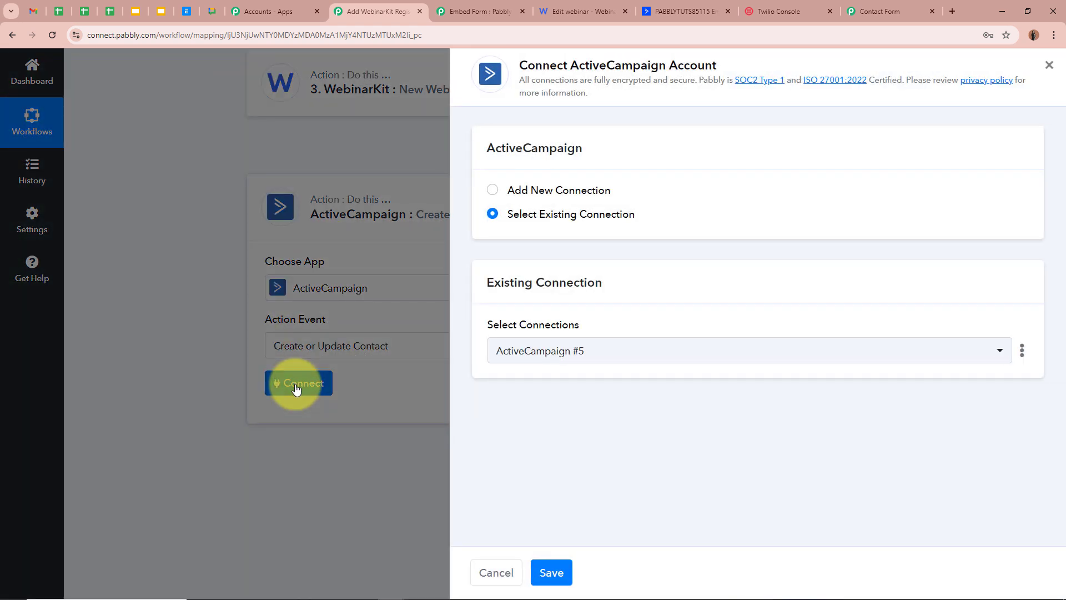
left_click(493, 189)
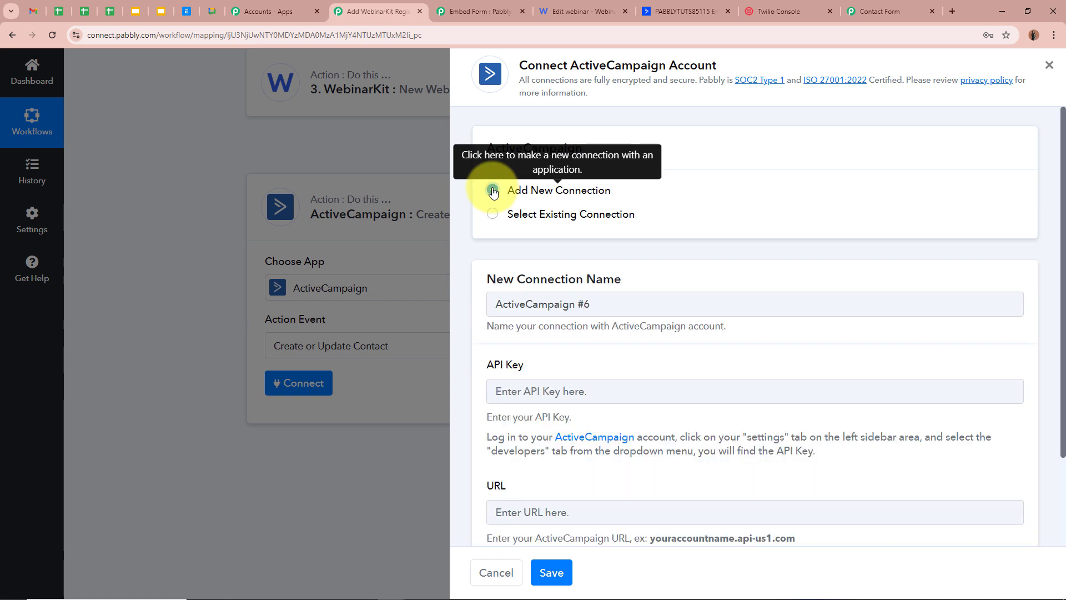
scroll(707, 237, "down", 2)
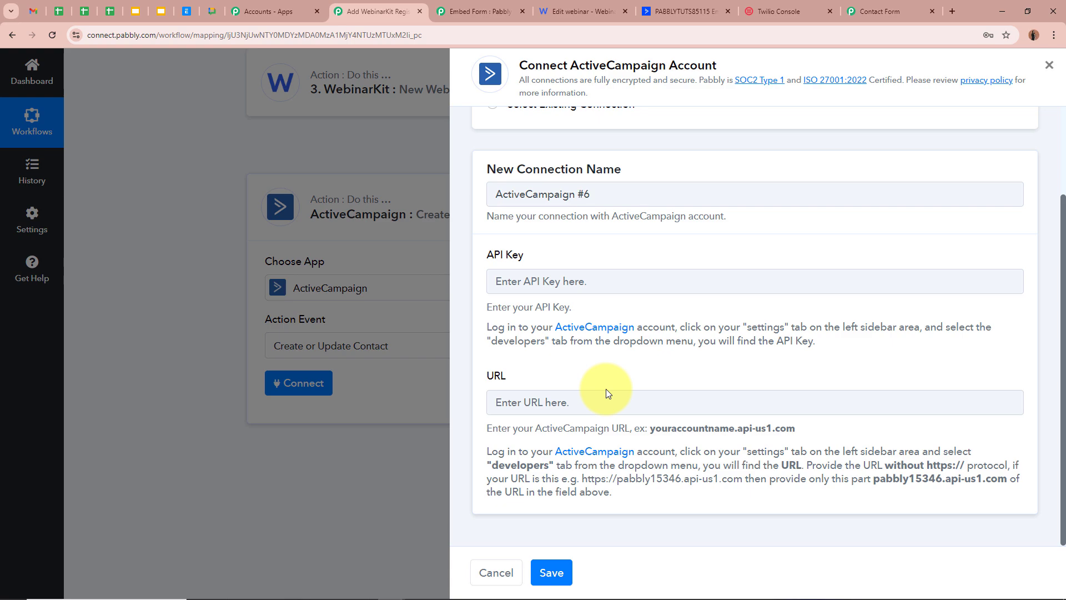
left_click(682, 11)
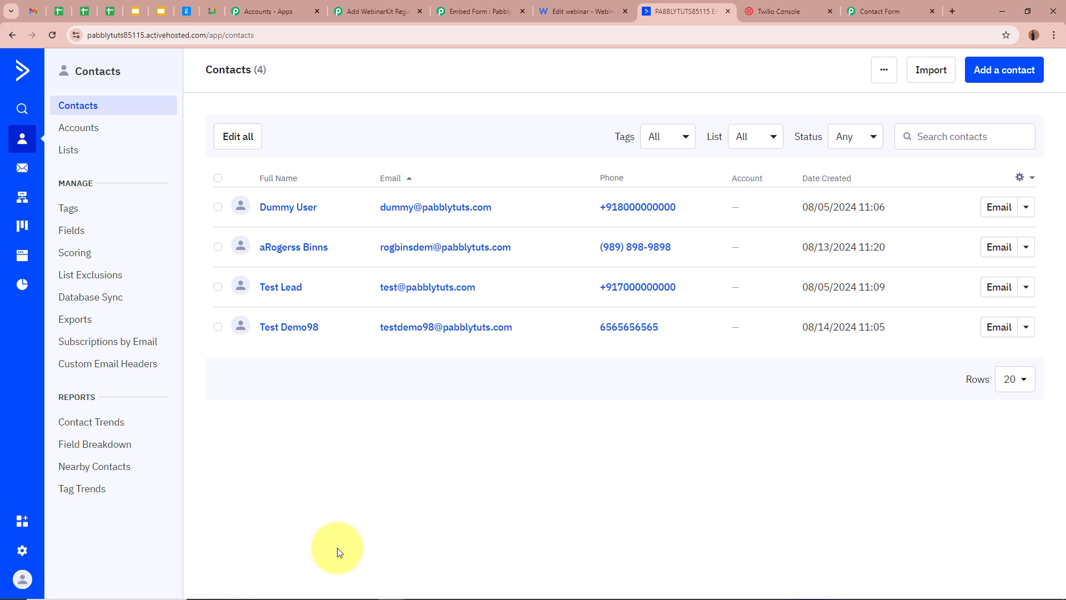
Copy the API key from ActiveCampaign's Developer settings into Pabbly's API Key field.
left_click(17, 551)
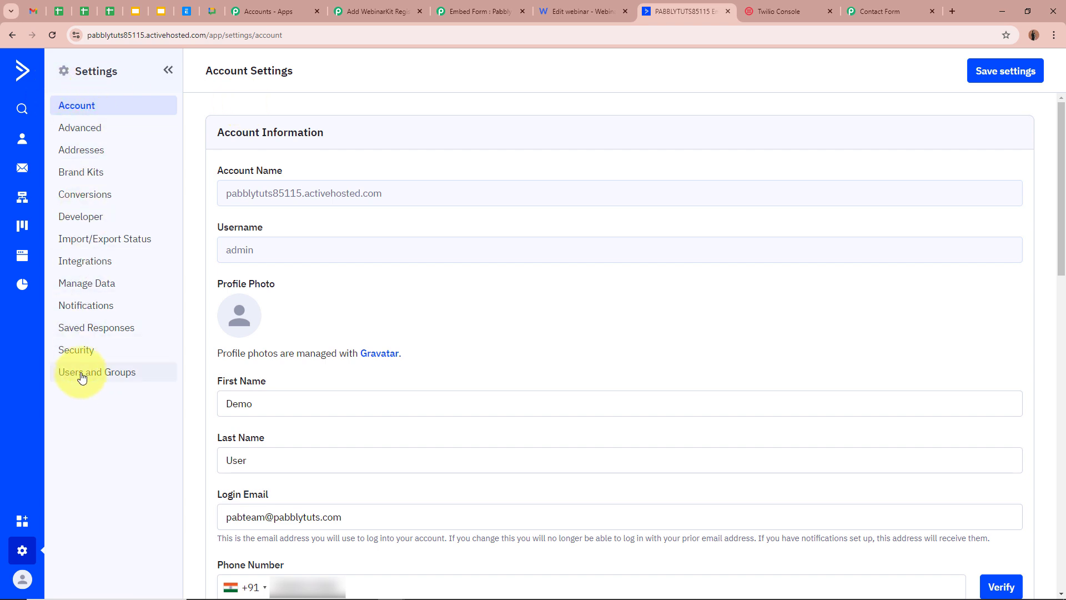
left_click(95, 217)
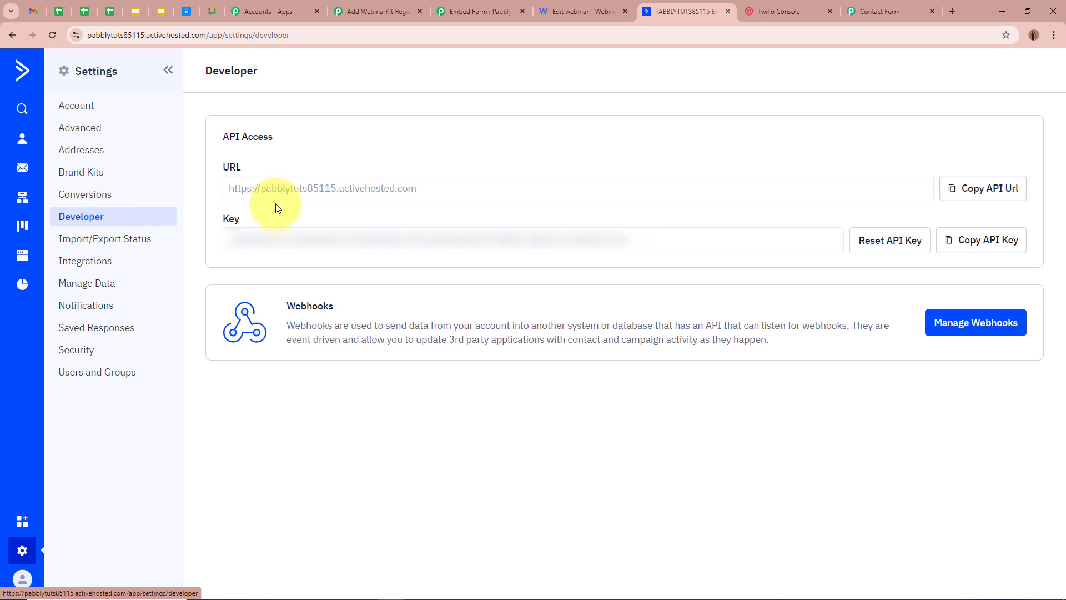
double_click(226, 168)
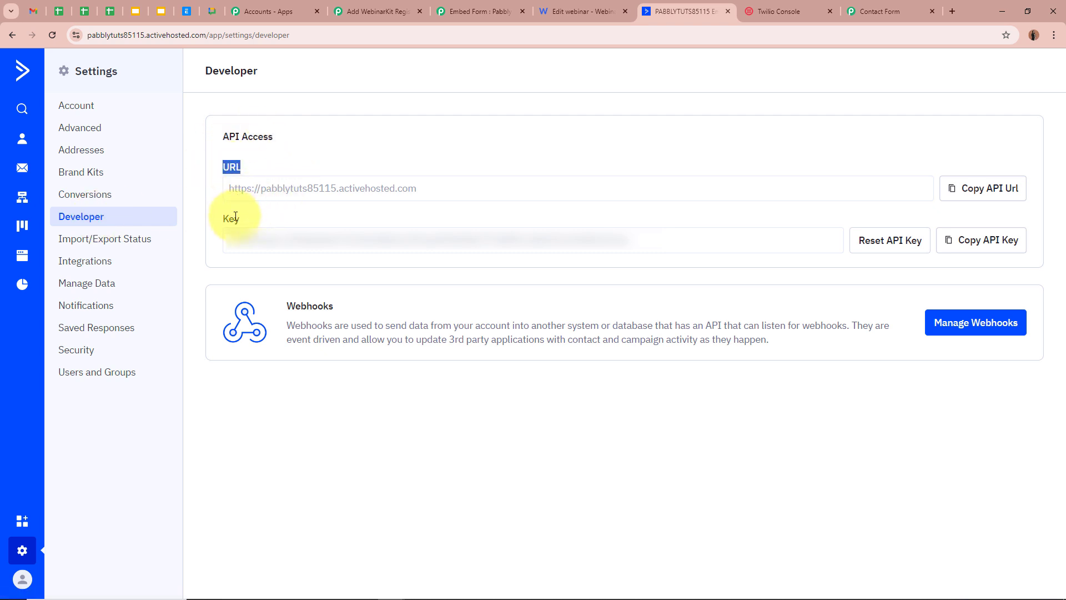
left_click(298, 186)
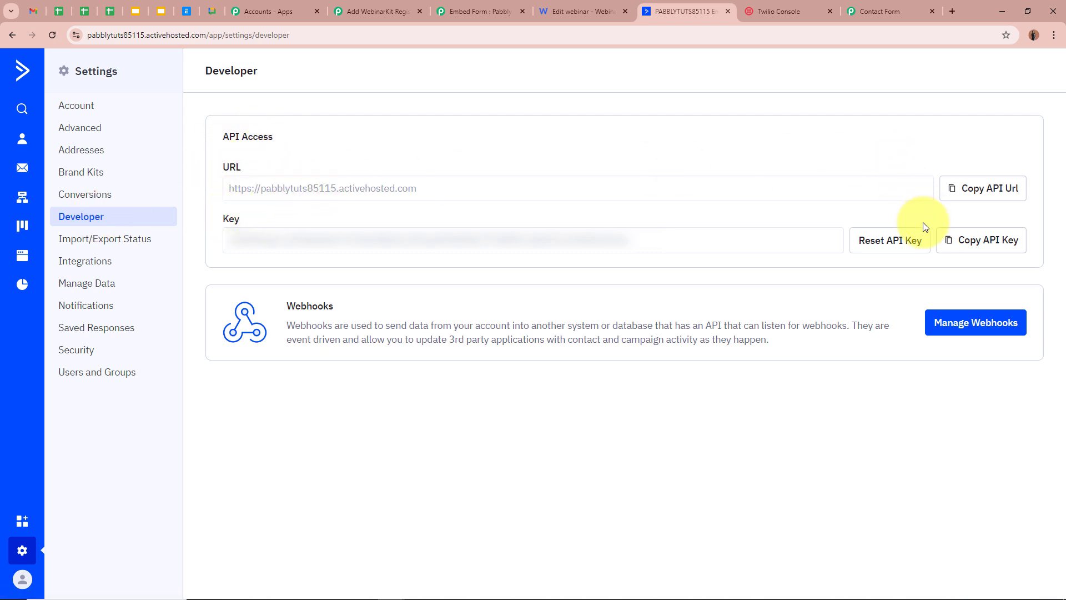
left_click(962, 245)
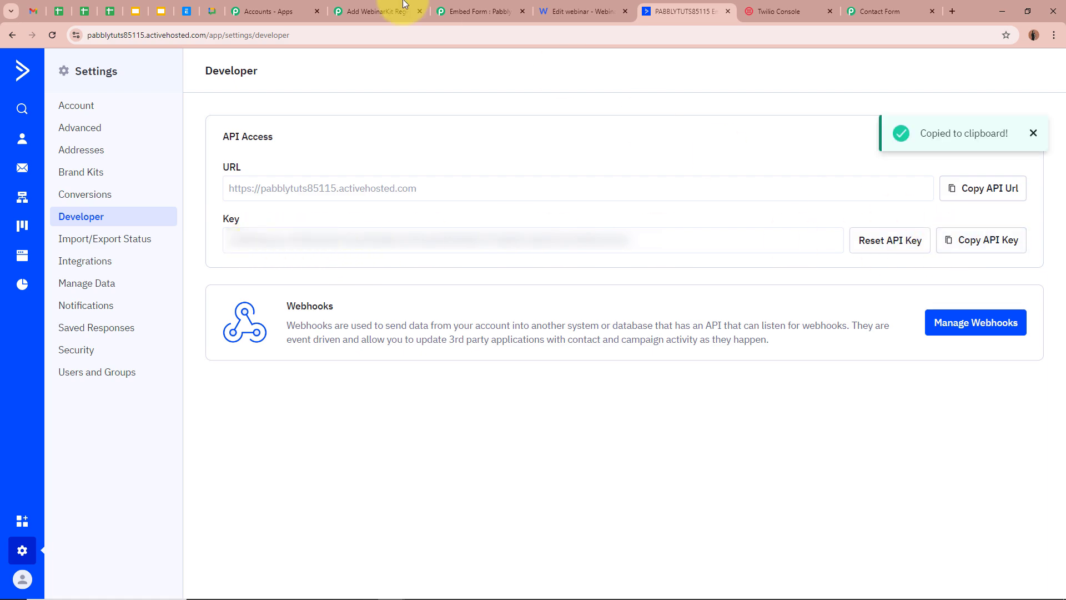
left_click(378, 11)
left_click(590, 287)
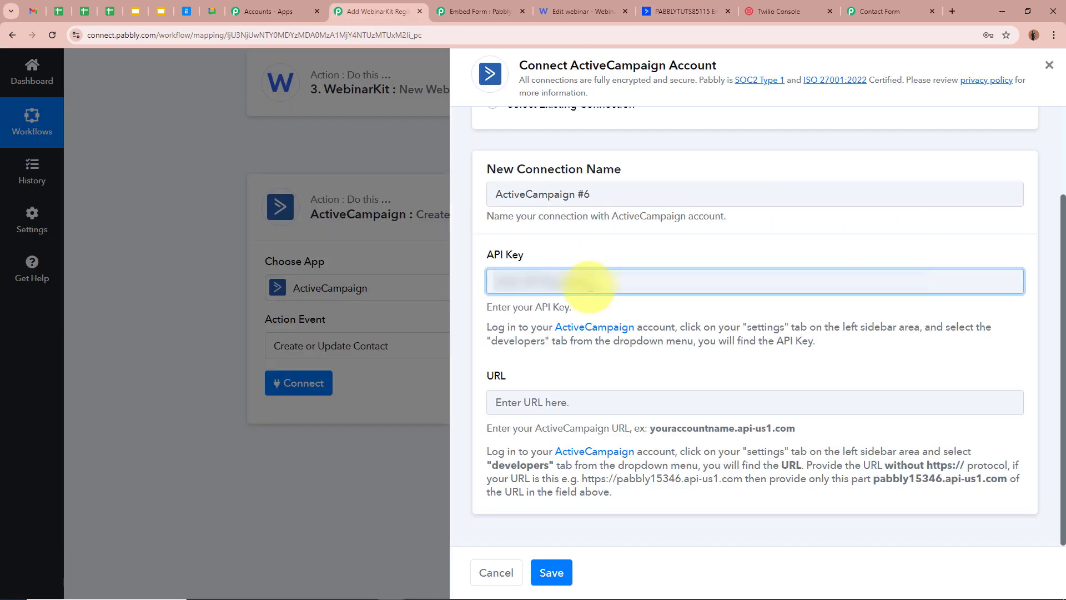
key("ctrl+v")
left_click(552, 396)
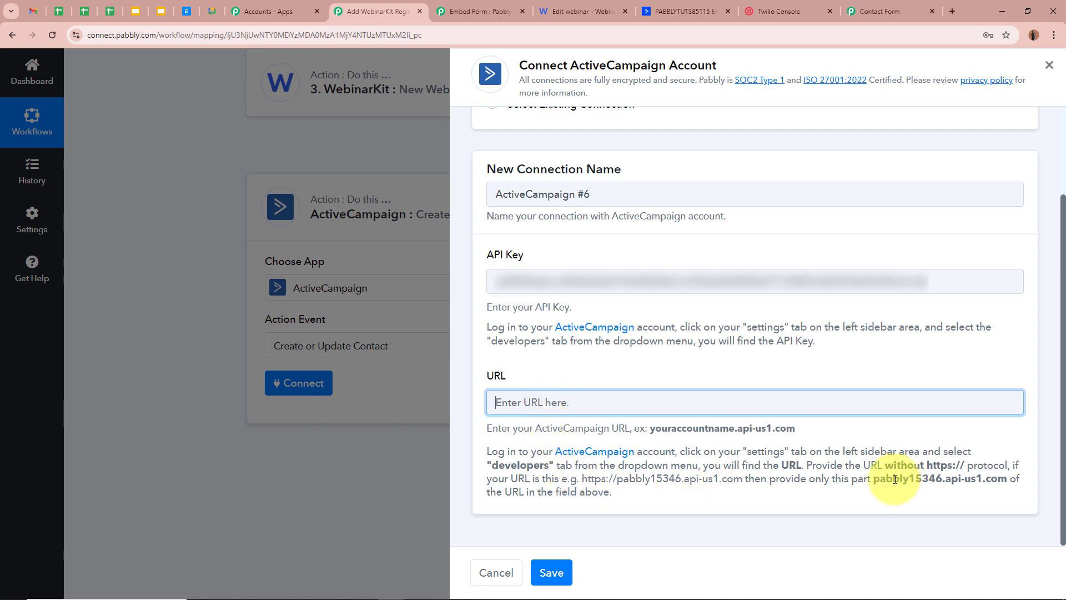
left_click_drag(885, 465, 966, 467)
left_click(966, 466)
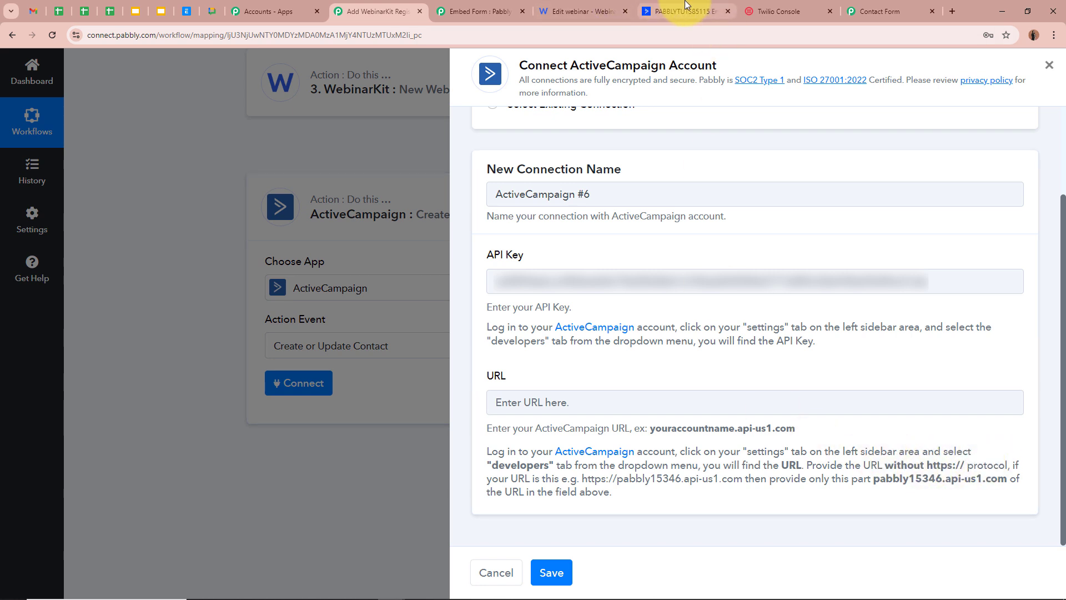
left_click(686, 7)
left_click(976, 181)
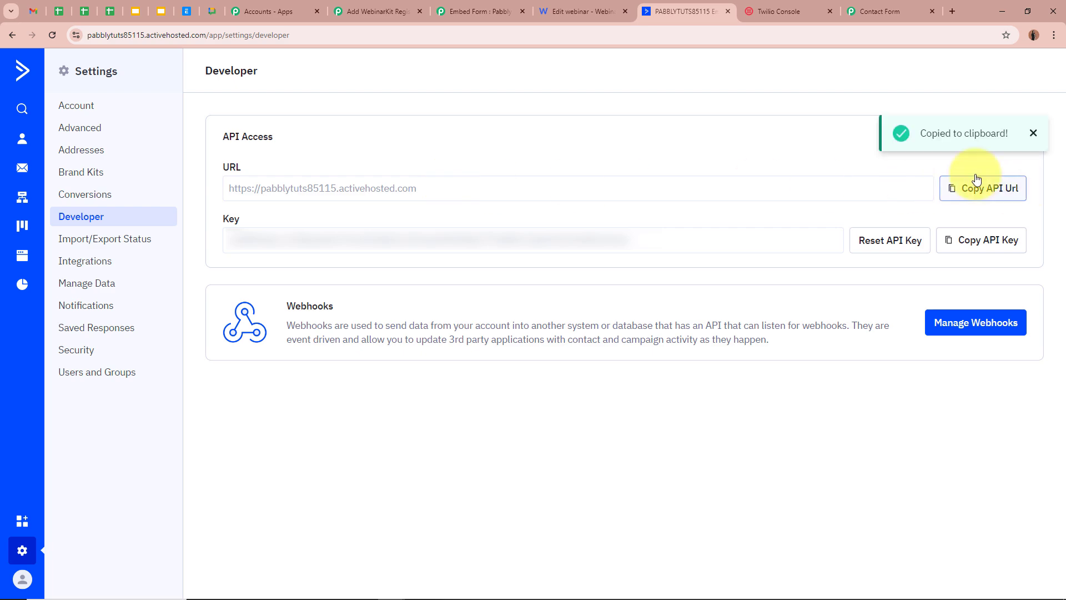
left_click(378, 11)
left_click(667, 403)
key("ctrl+v")
left_click_drag(530, 403, 460, 410)
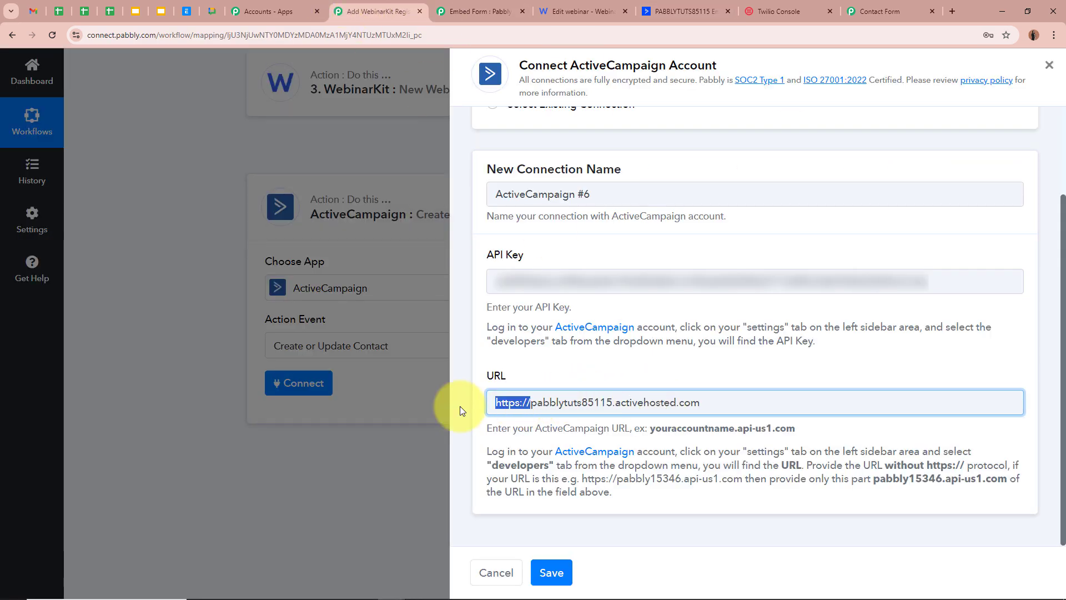
key("BackSpace")
left_click(552, 572)
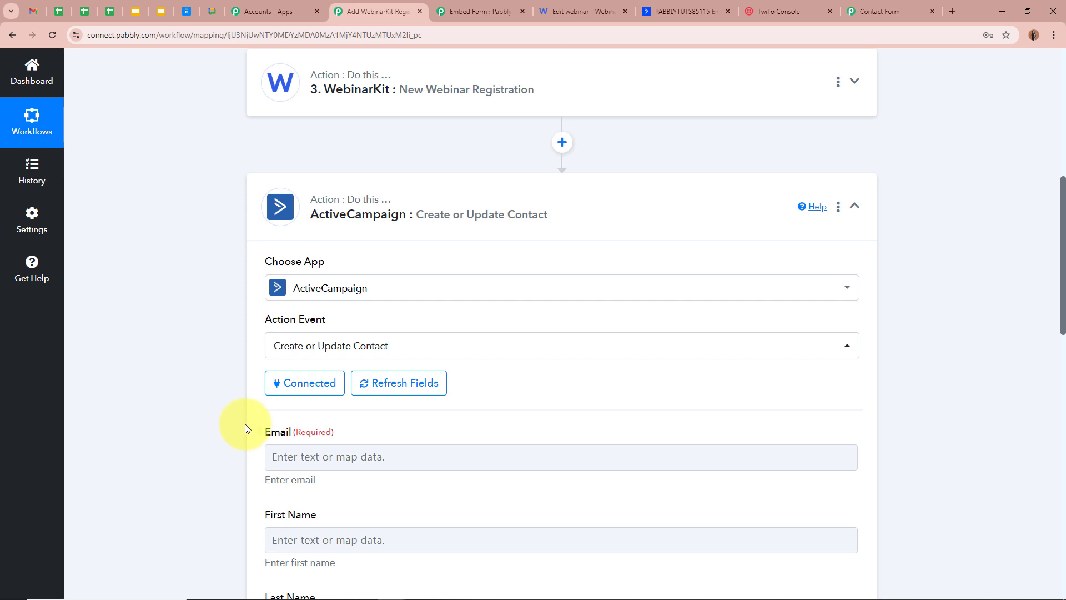
Map webhook Email (5) into Email and First Name (3) into First Name.
scroll(233, 425, "down", 4)
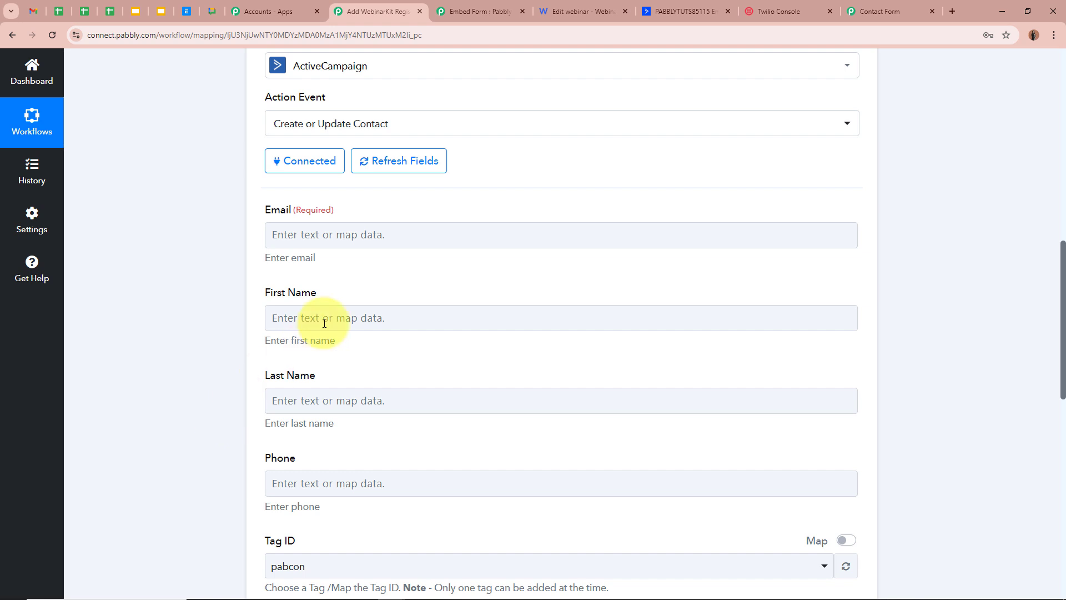
left_click(311, 233)
left_click(395, 343)
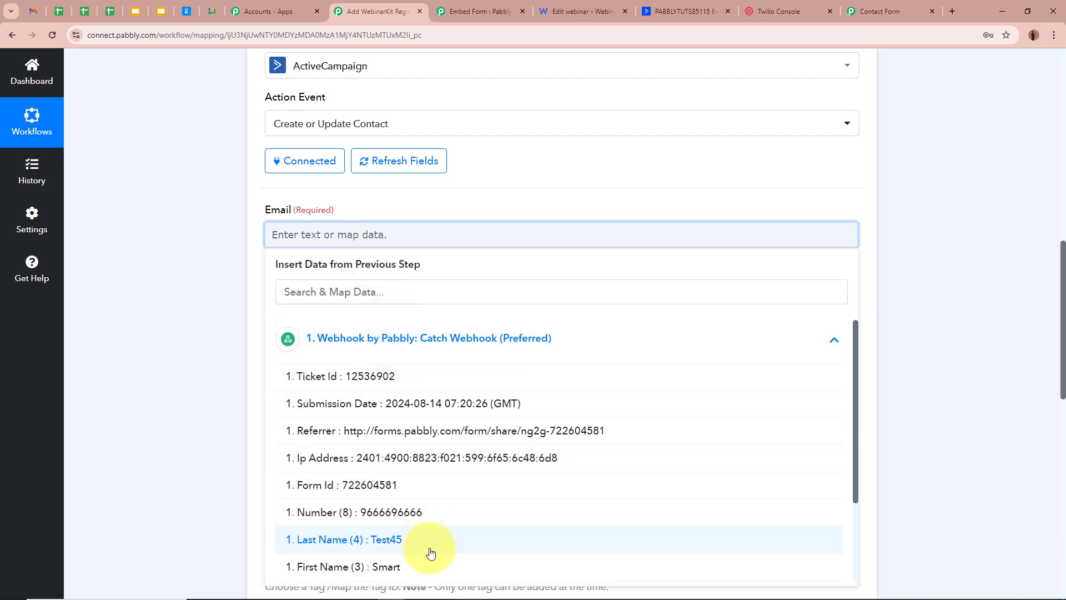
scroll(436, 555, "down", 3)
left_click(344, 488)
left_click(183, 365)
scroll(249, 321, "down", 2)
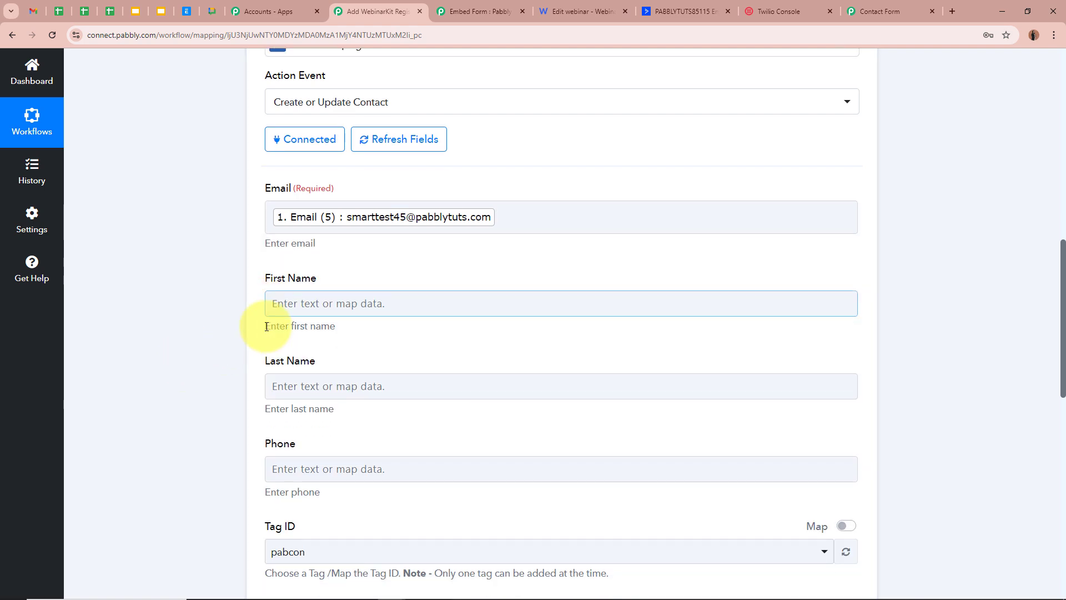
left_click(344, 215)
left_click(392, 319)
left_click(349, 545)
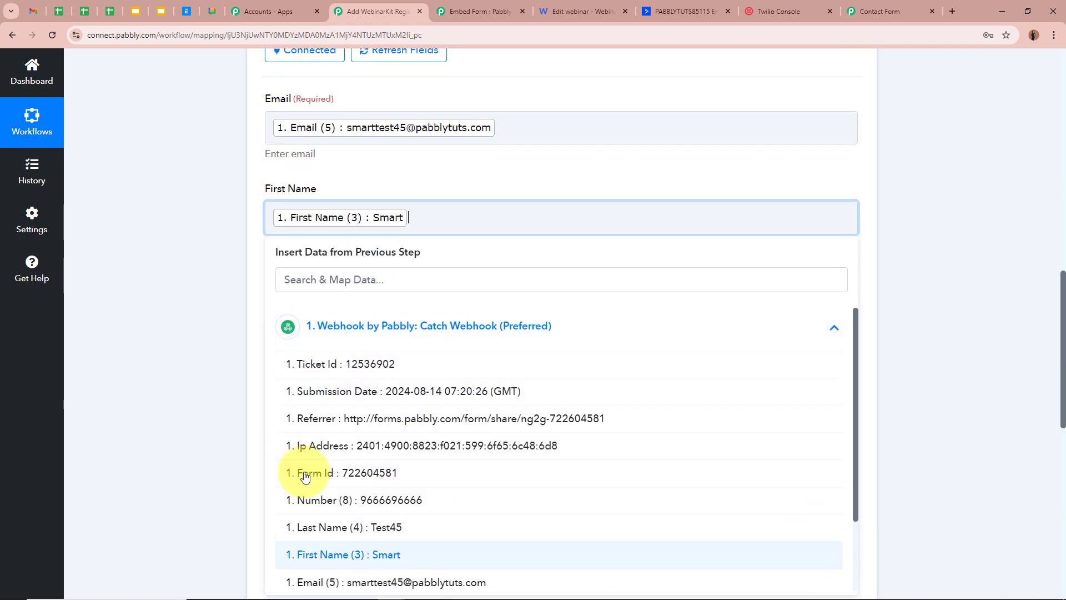
Map webhook Last Name (4) into Last Name and Number (8) into Phone.
left_click(311, 303)
left_click(416, 408)
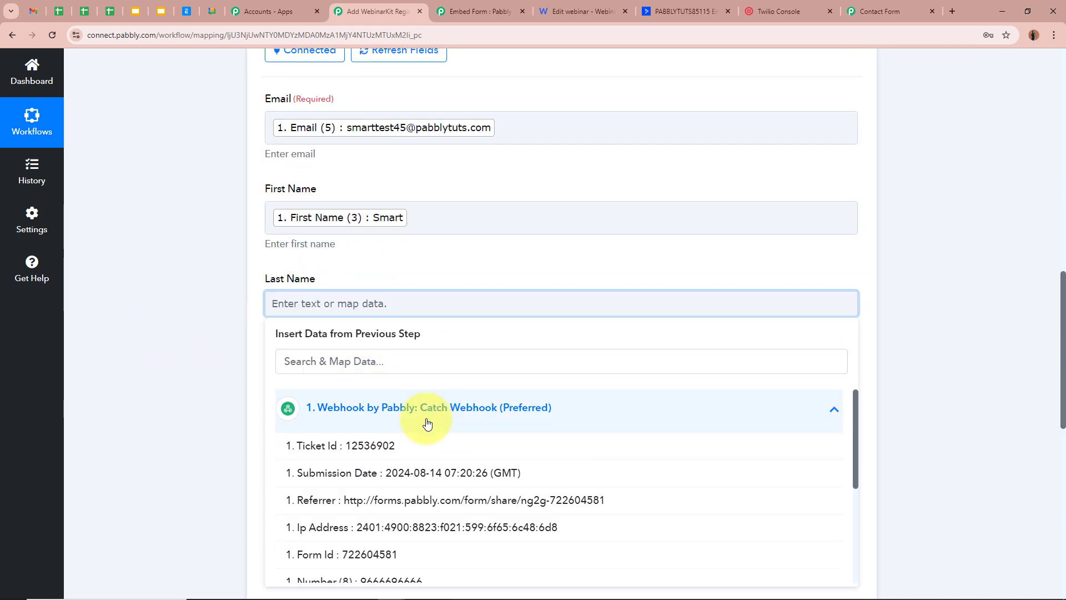
scroll(392, 552, "down", 5)
left_click(381, 448)
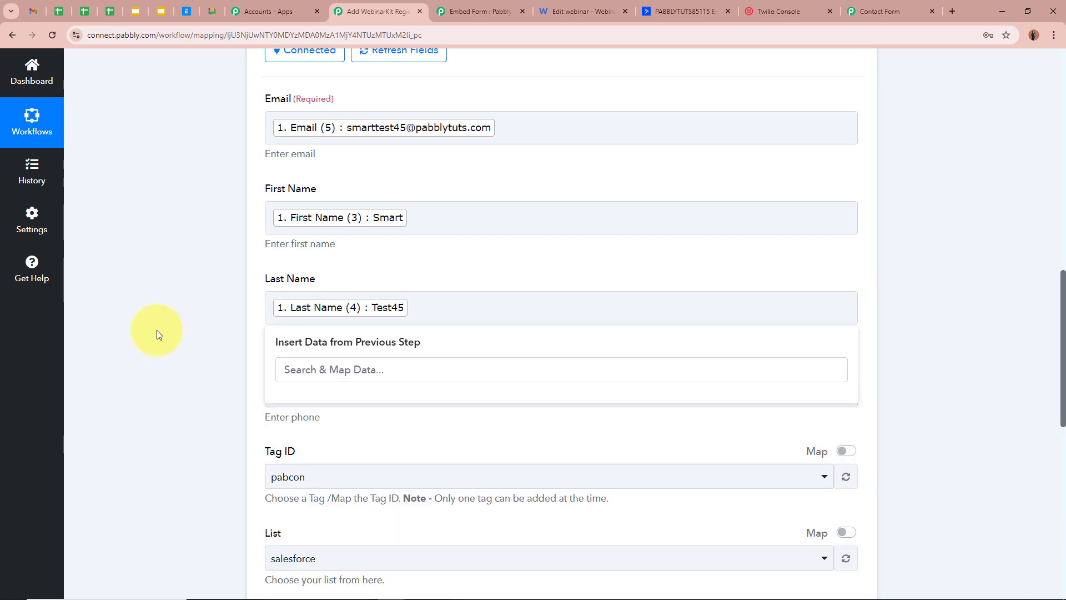
scroll(288, 278, "down", 3)
left_click(327, 229)
left_click(366, 336)
left_click(391, 505)
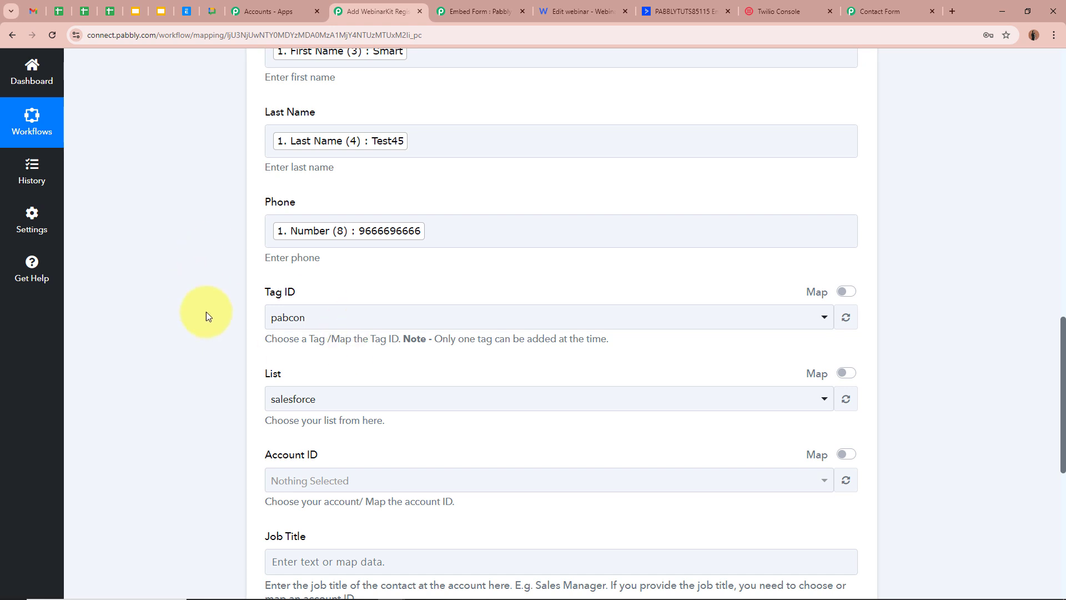
Keep tag pabcon and list salesforce, leaving account ID unselected.
left_click(305, 316)
left_click(216, 326)
scroll(140, 301, "down", 2)
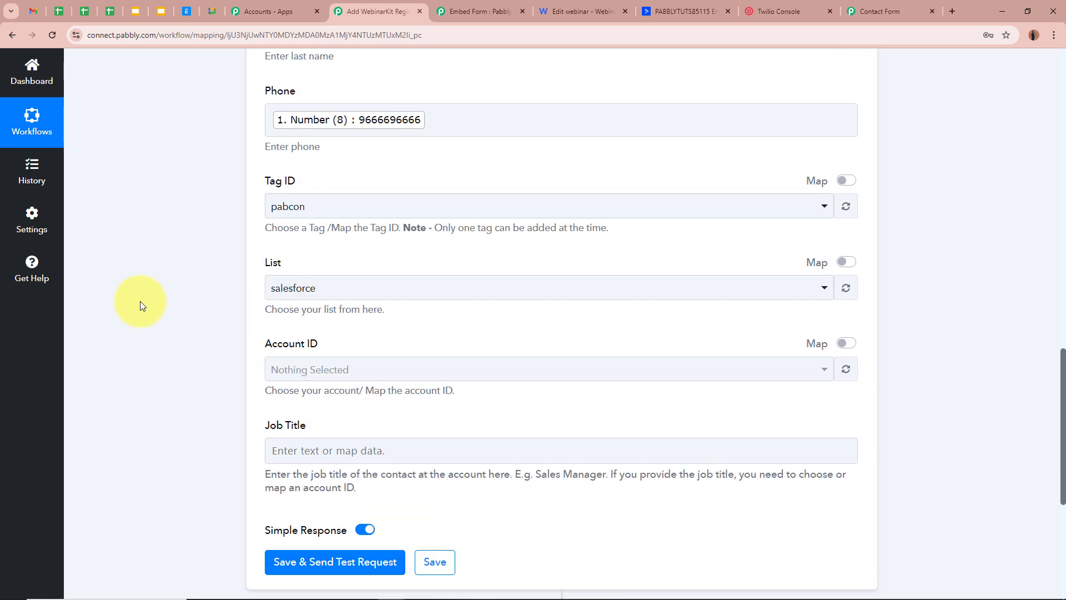
left_click(335, 283)
left_click(350, 360)
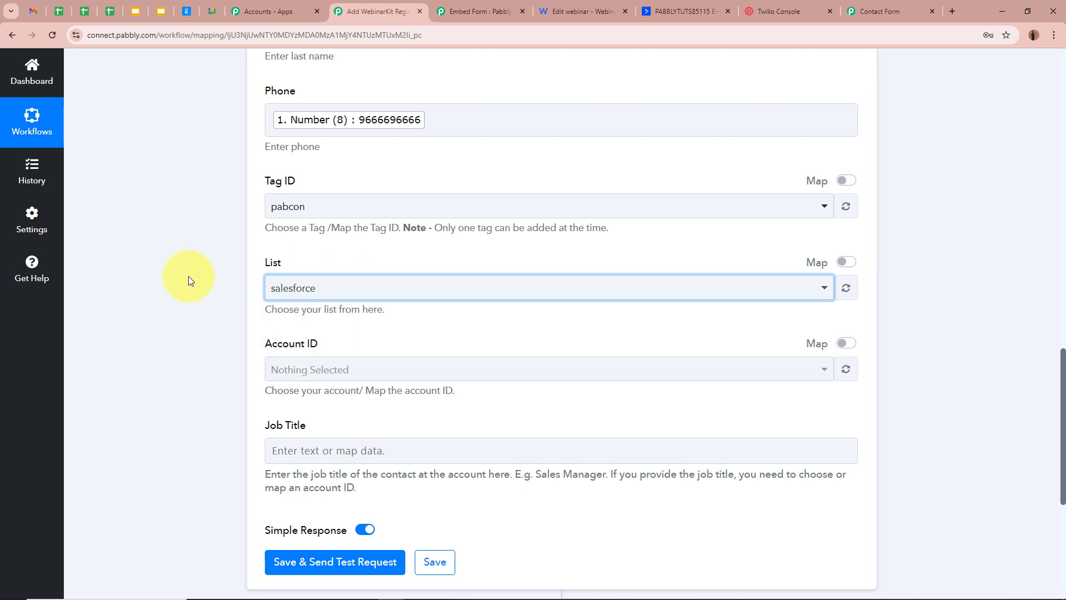
left_click(370, 377)
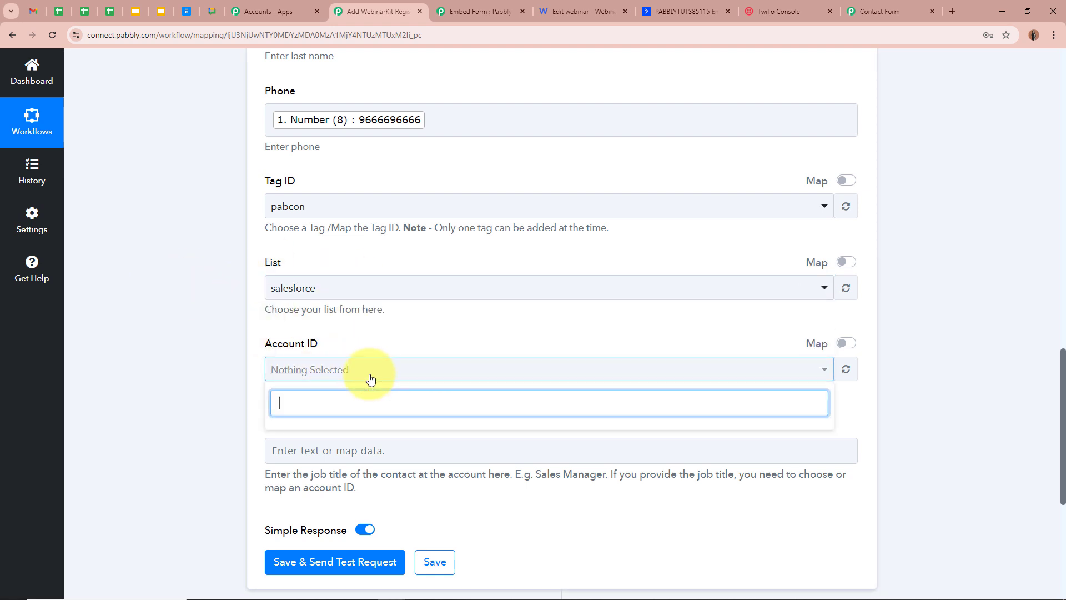
left_click(192, 341)
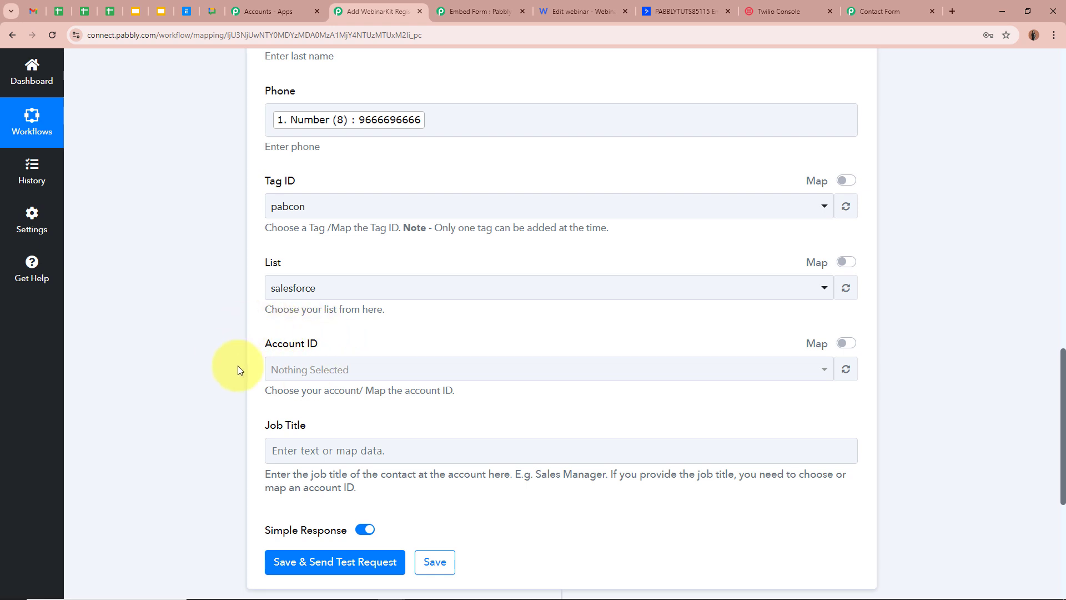
scroll(333, 378, "down", 2)
left_click_drag(247, 316, 357, 317)
left_click(178, 309)
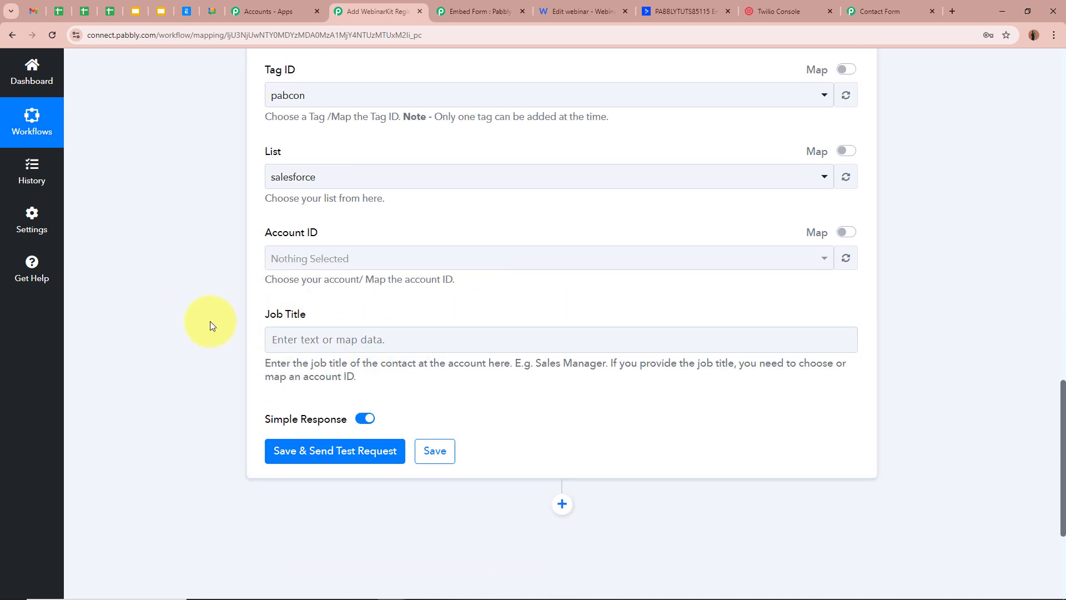
scroll(209, 321, "up", 8)
Save and test the ActiveCampaign step, reviewing the returned contact's email, phone and names.
scroll(209, 318, "down", 7)
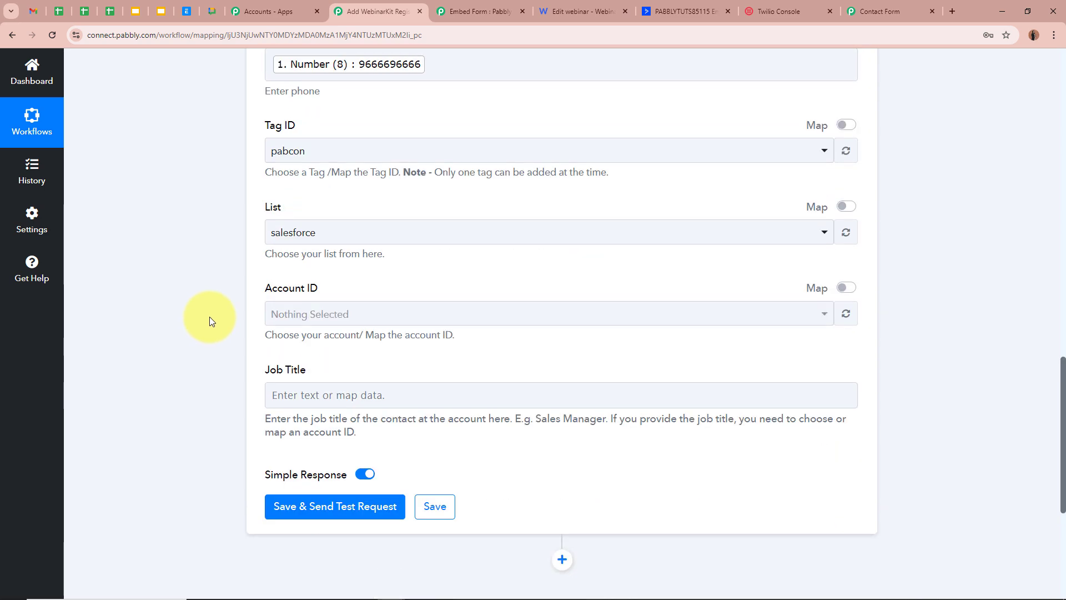
scroll(208, 320, "down", 4)
left_click(326, 288)
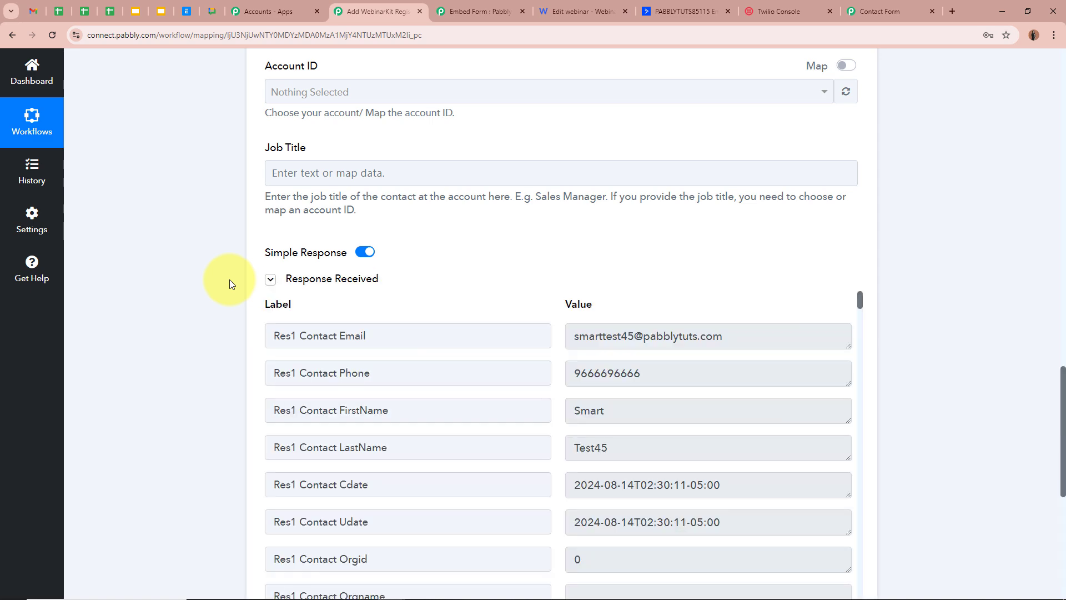
scroll(228, 278, "down", 5)
scroll(229, 278, "up", 2)
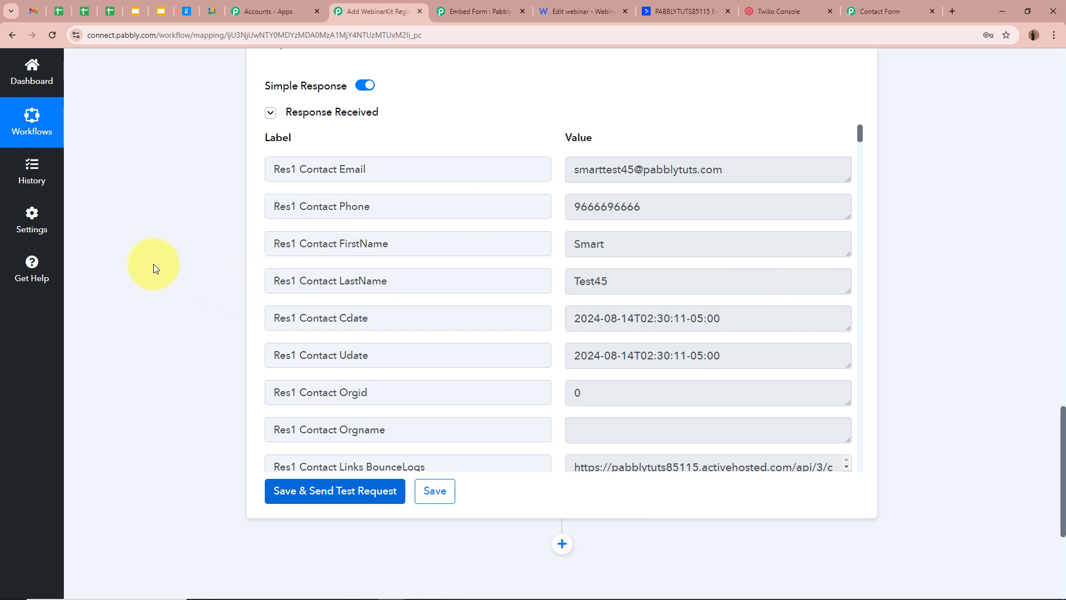
left_click(701, 4)
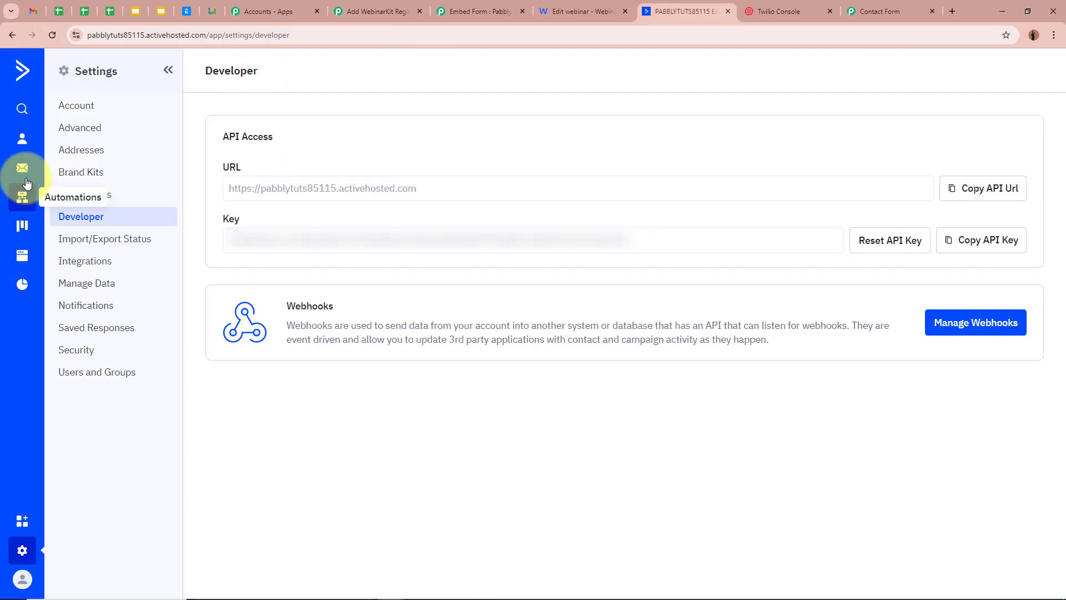
left_click(23, 138)
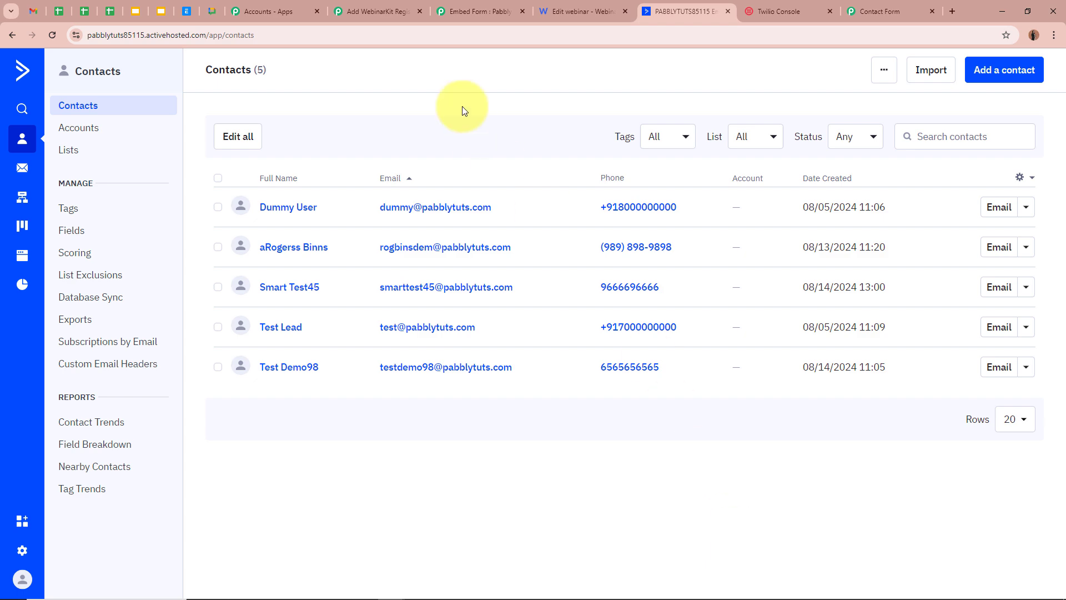
left_click(378, 11)
scroll(554, 274, "up", 20)
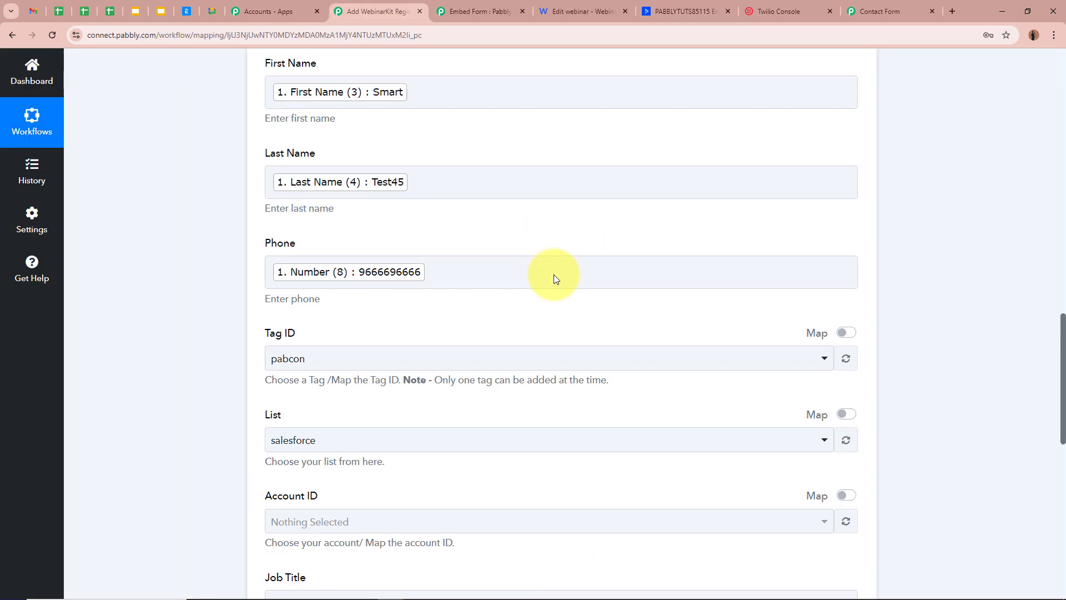
scroll(200, 295, "up", 7)
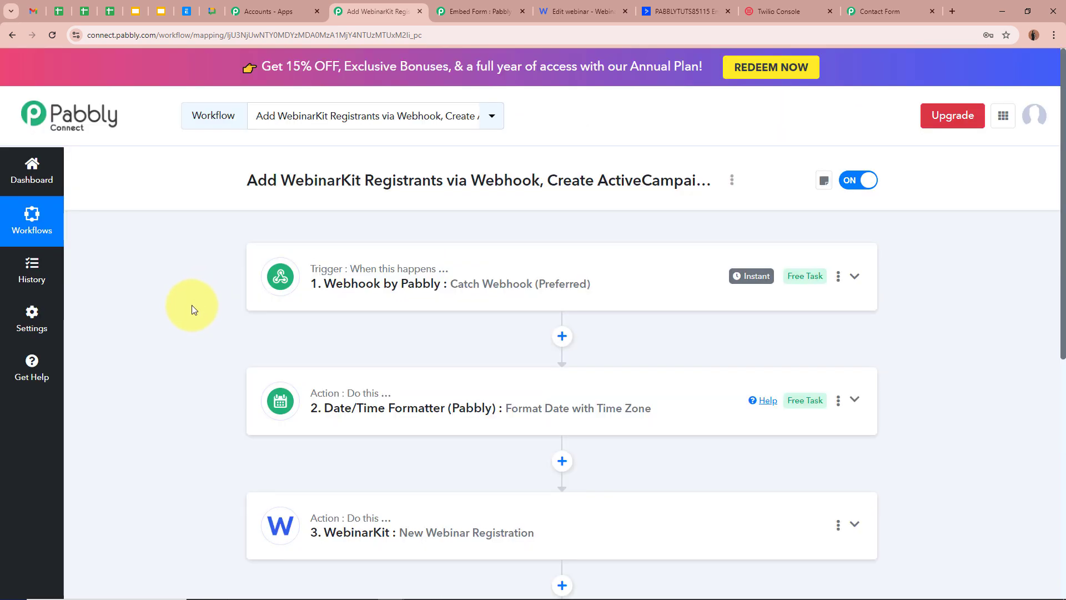
Add a Twilio step with the Send SMS Message action and begin connecting a Twilio account.
scroll(191, 304, "down", 6)
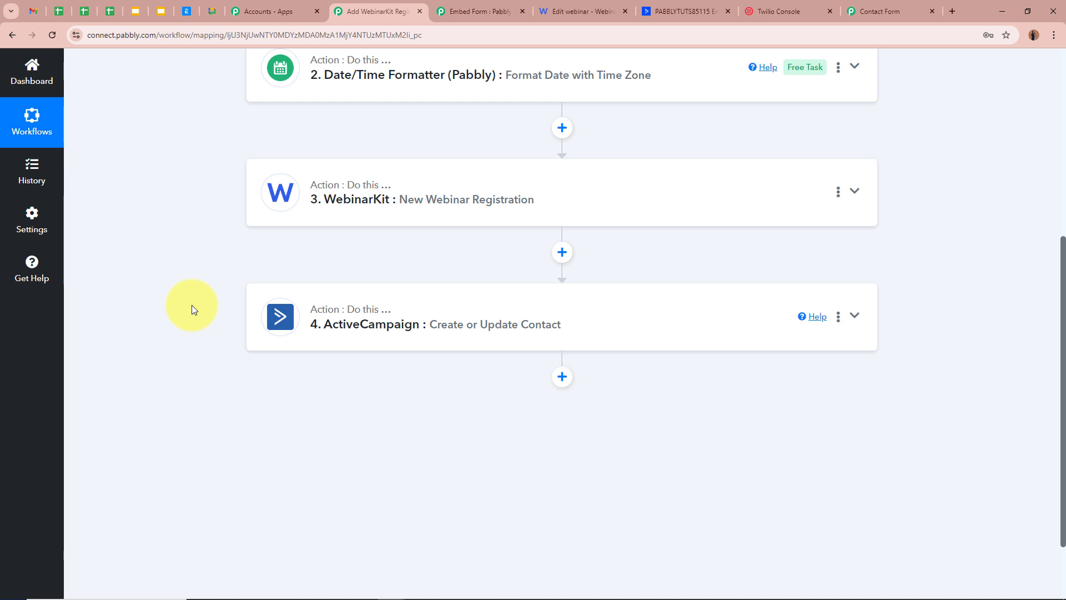
left_click(561, 377)
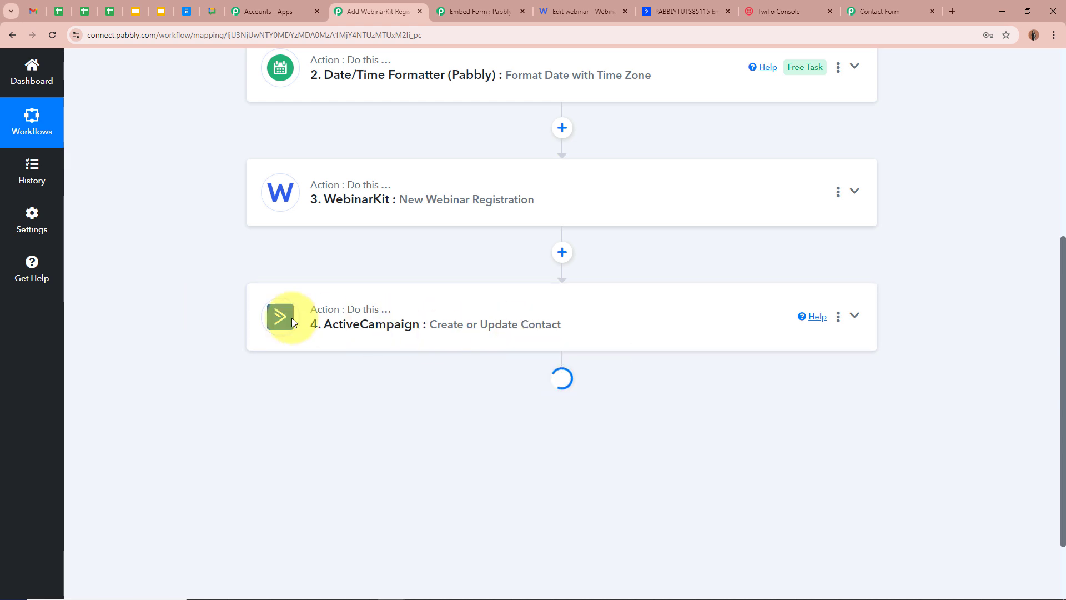
scroll(199, 301, "down", 4)
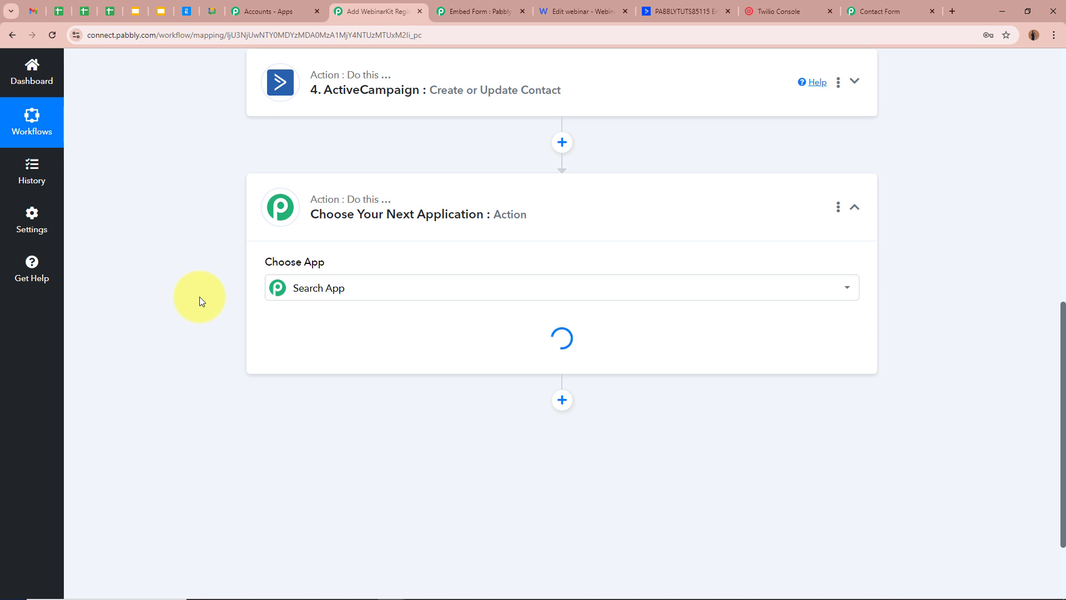
type("T")
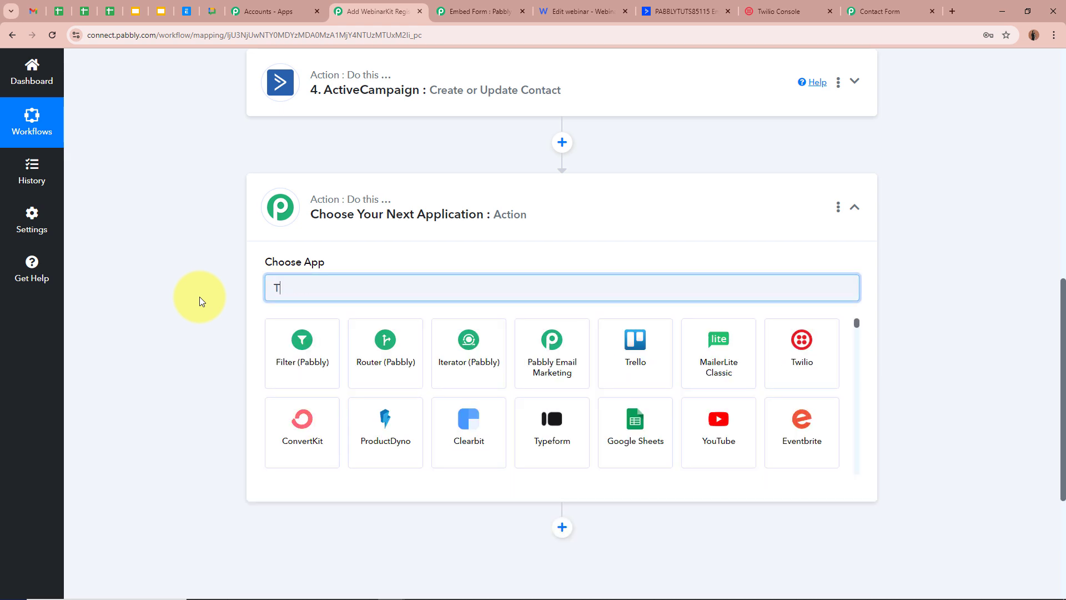
type("wi")
left_click(302, 355)
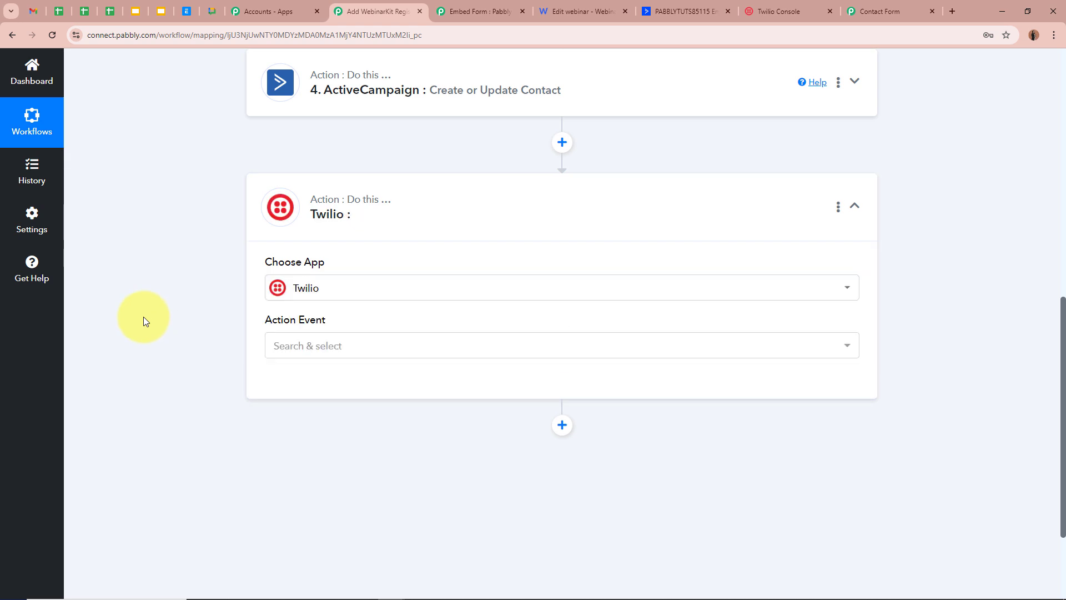
left_click(359, 342)
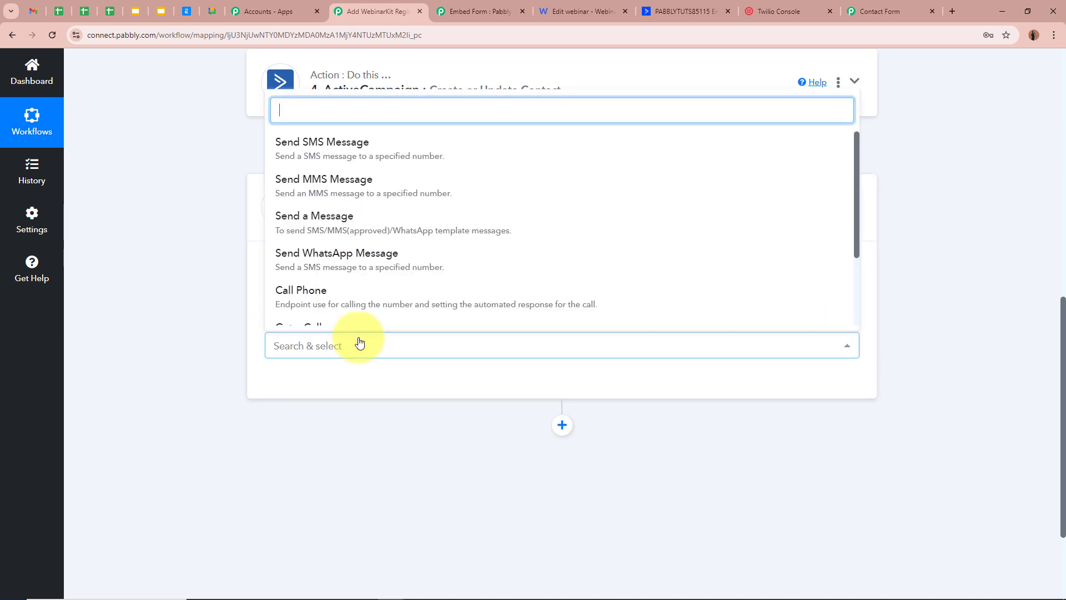
left_click(415, 147)
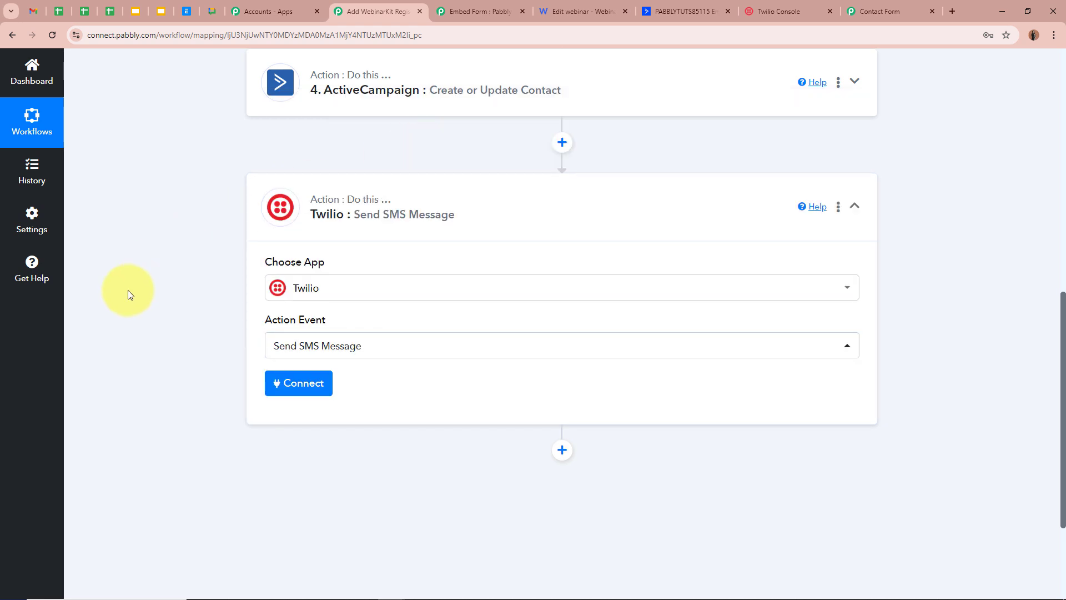
scroll(128, 289, "down", 2)
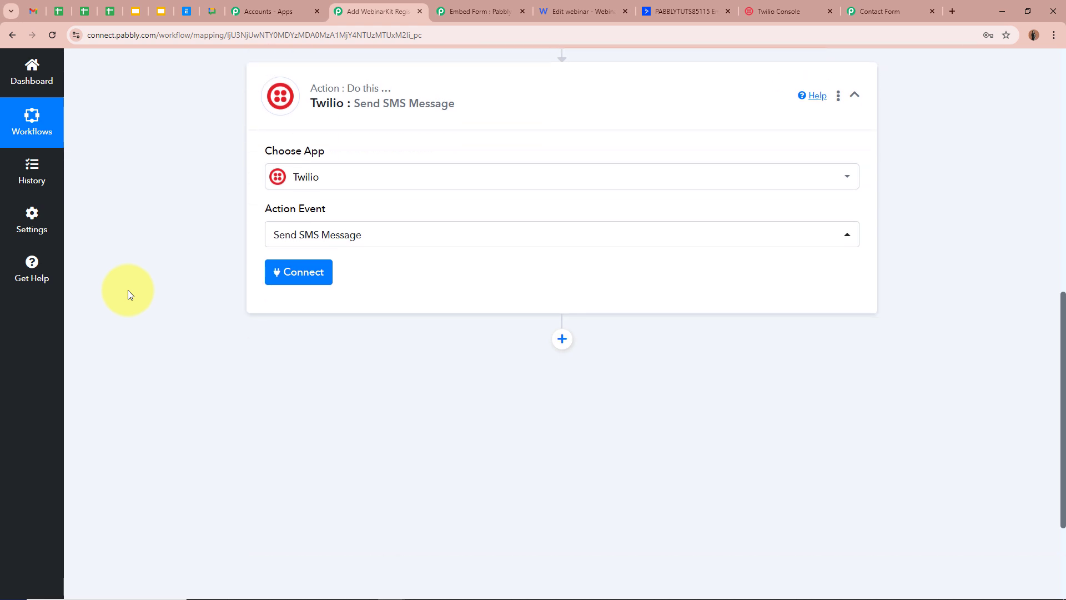
left_click(275, 273)
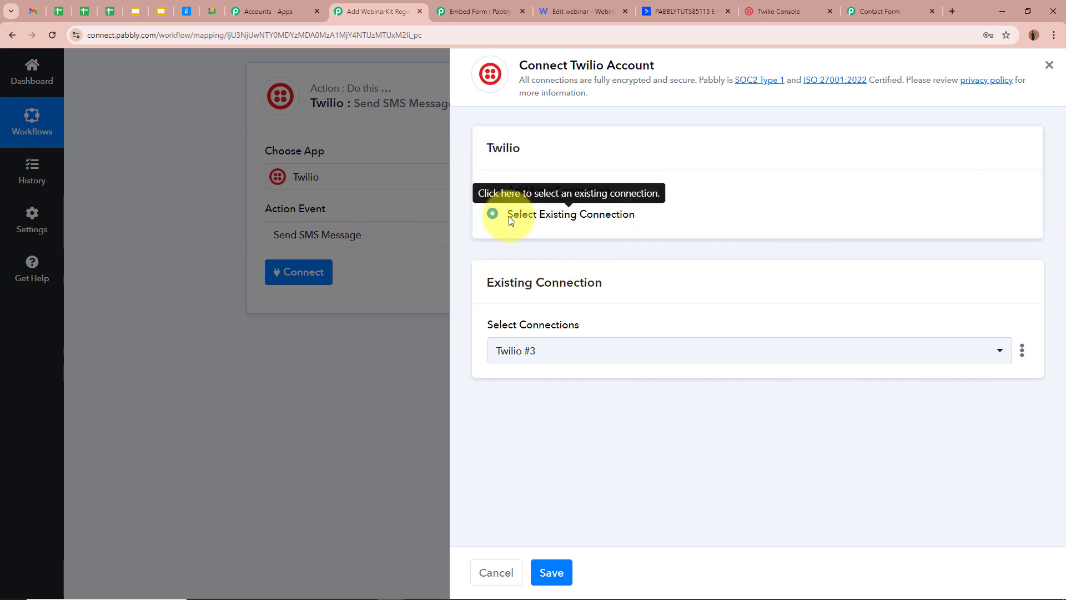
Start a new Twilio connection and review its Account SID and Authorization Token fields.
left_click(498, 190)
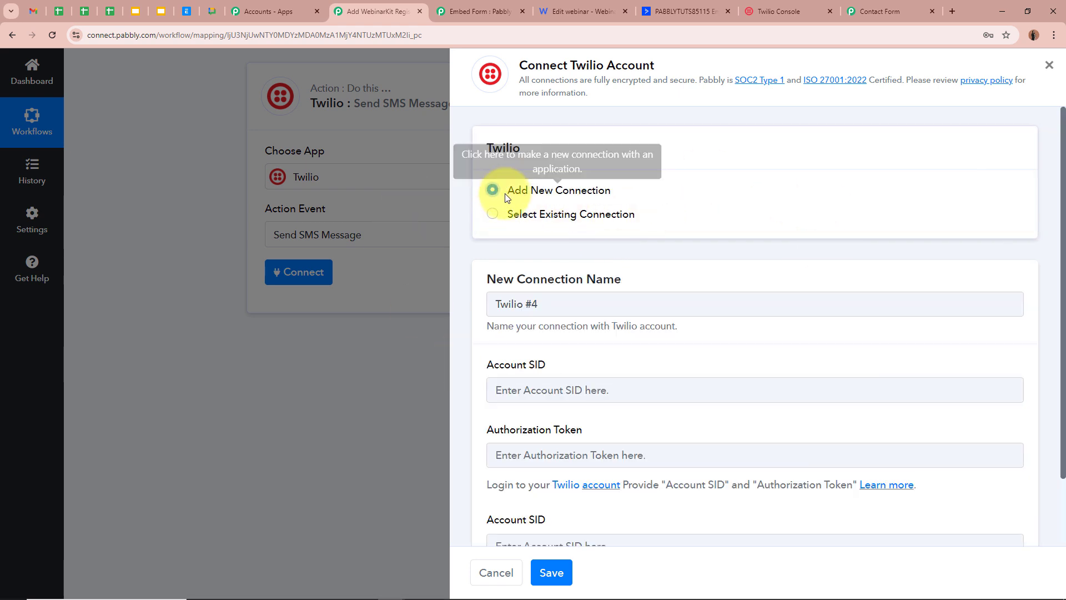
scroll(665, 194, "down", 1)
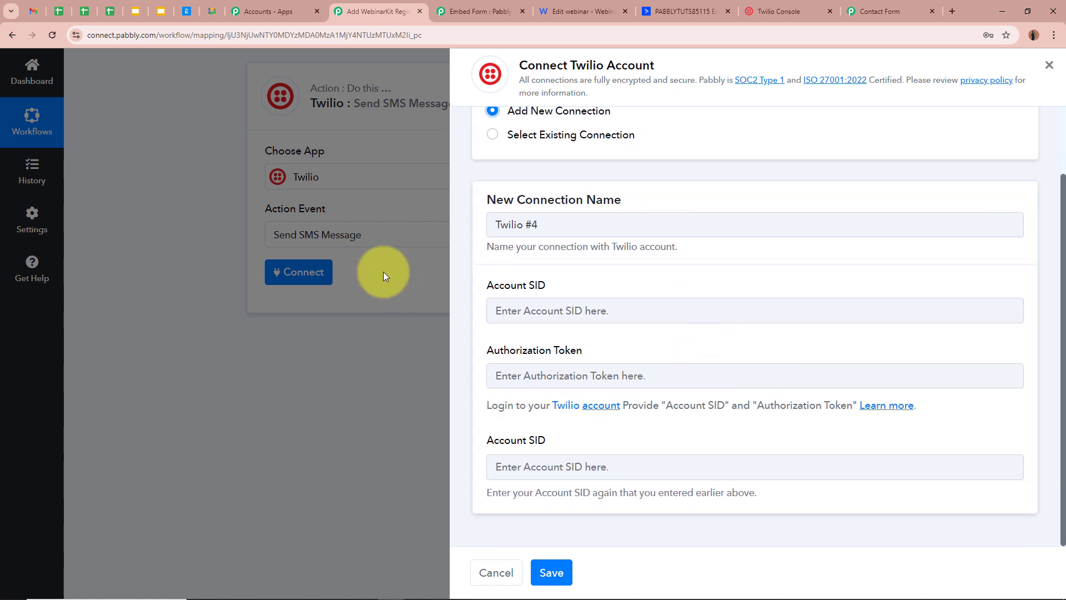
triple_click(530, 284)
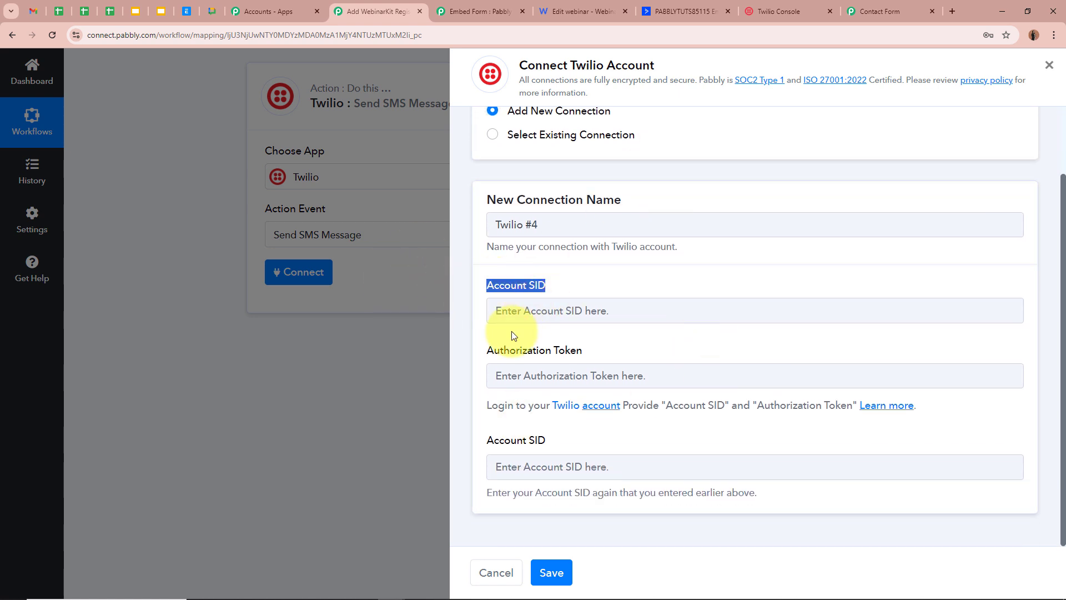
triple_click(488, 351)
triple_click(569, 440)
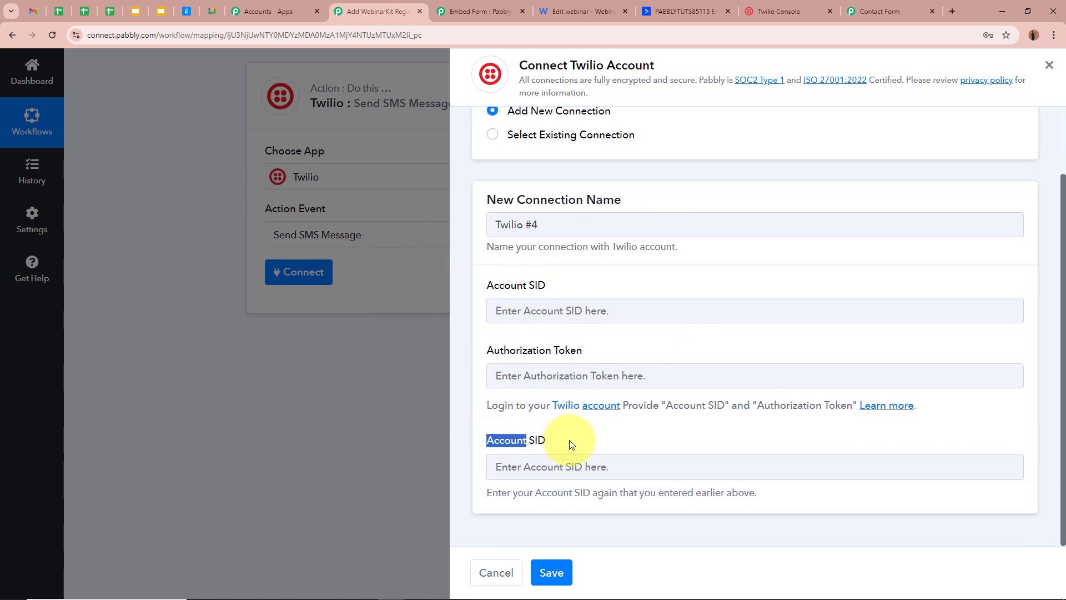
left_click(614, 439)
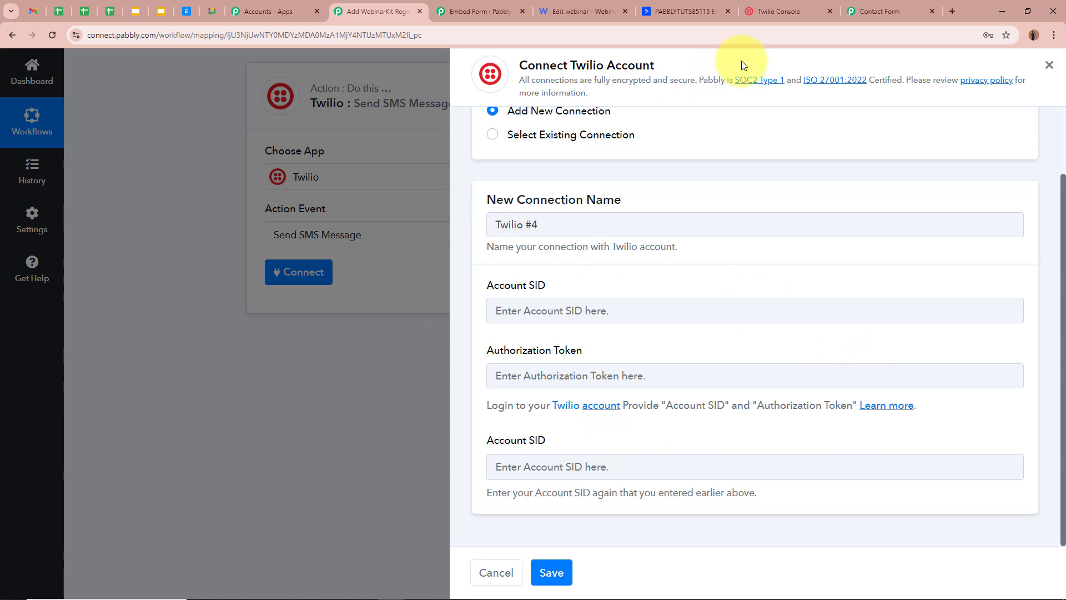
Copy the Account SID from the Twilio Console into both Account SID fields.
left_click(779, 15)
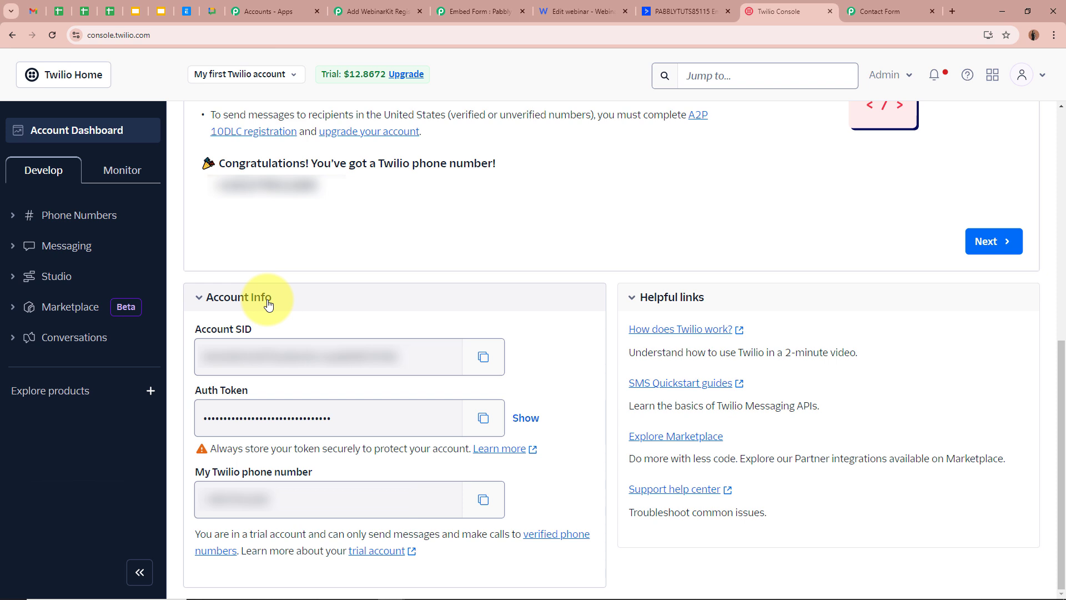
left_click(490, 369)
left_click(389, 10)
left_click(572, 308)
key("ctrl+v")
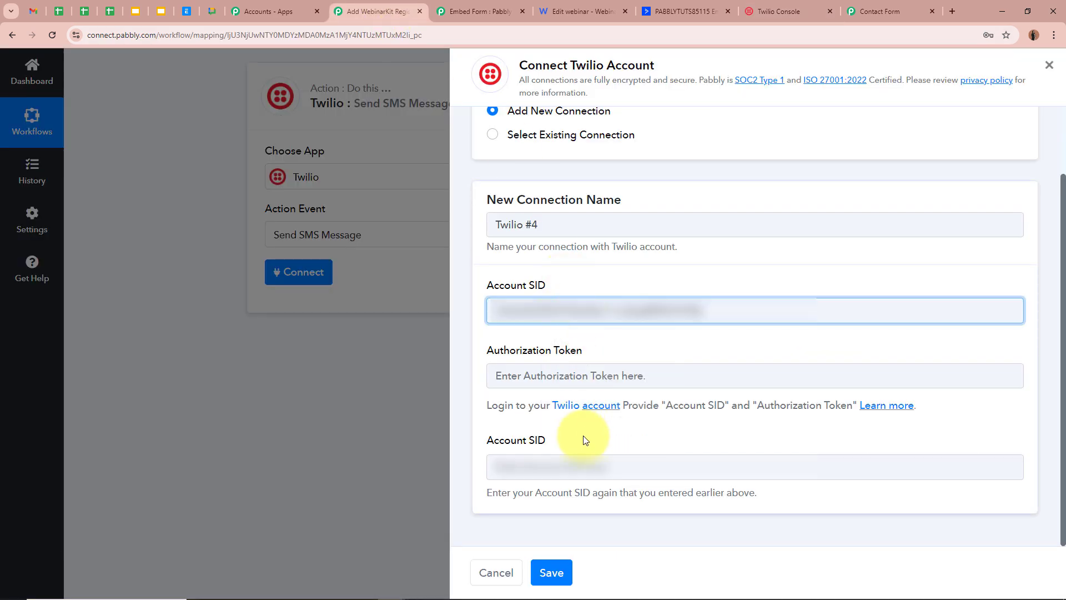
left_click(582, 469)
key("ctrl+v")
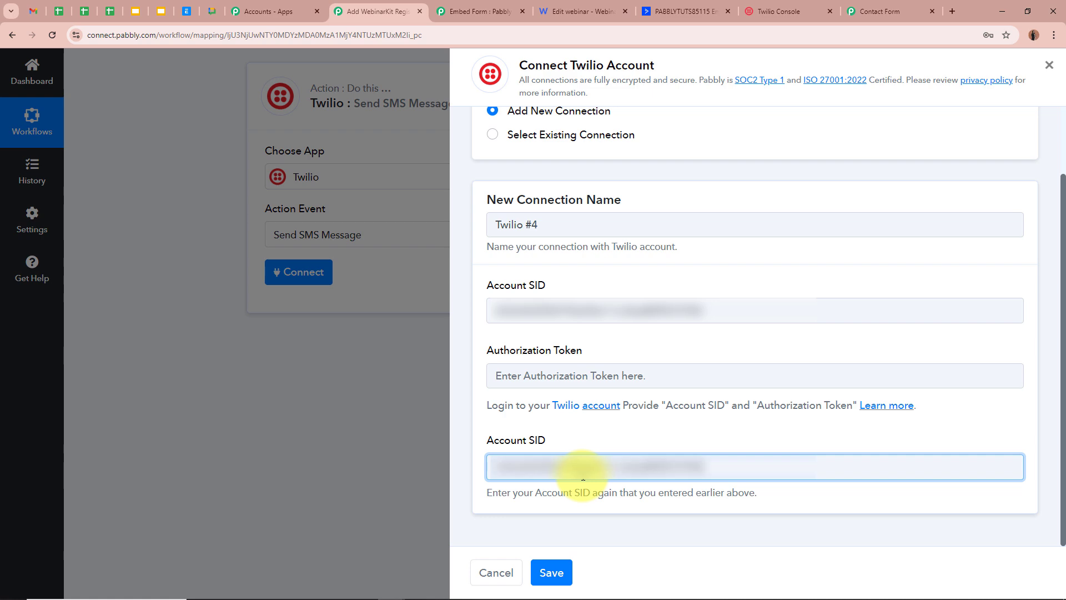
Paste the Twilio auth token into the Authorization Token field and save the connection.
left_click(629, 375)
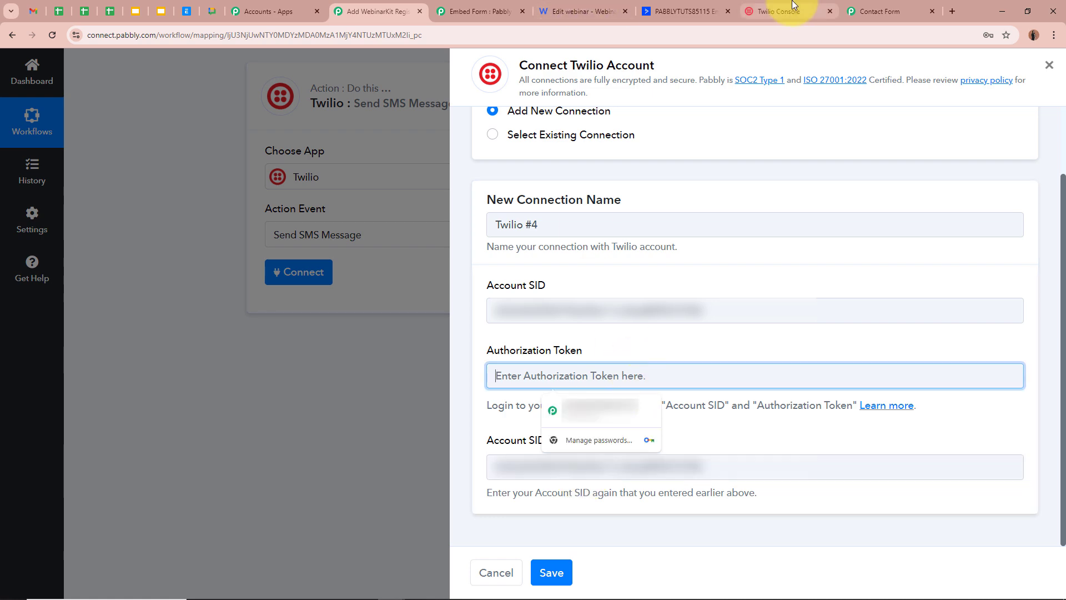
left_click(783, 8)
left_click(483, 419)
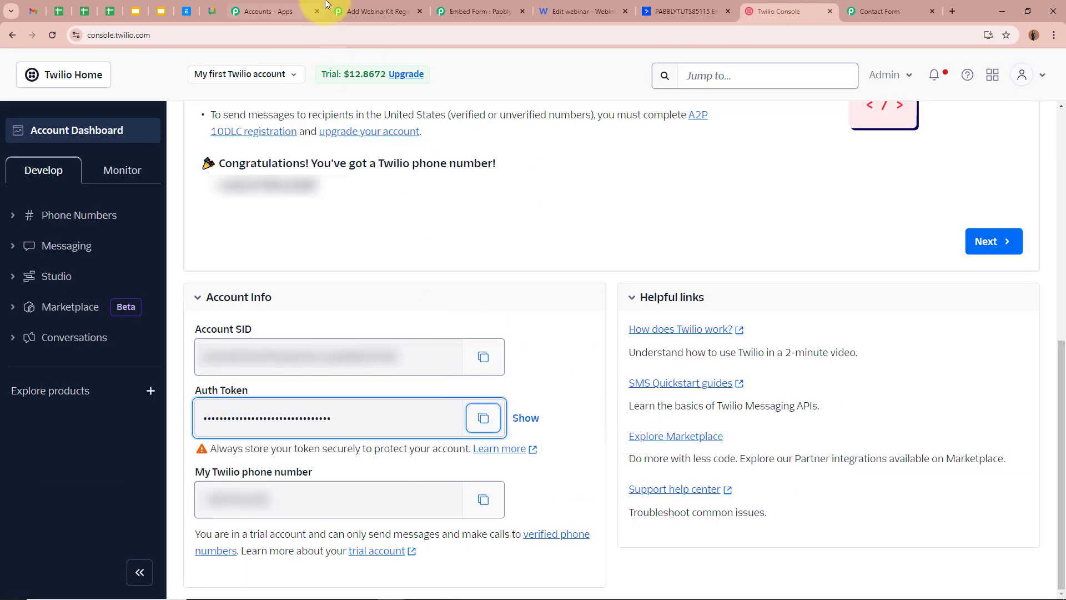
left_click(377, 12)
key("ctrl+v")
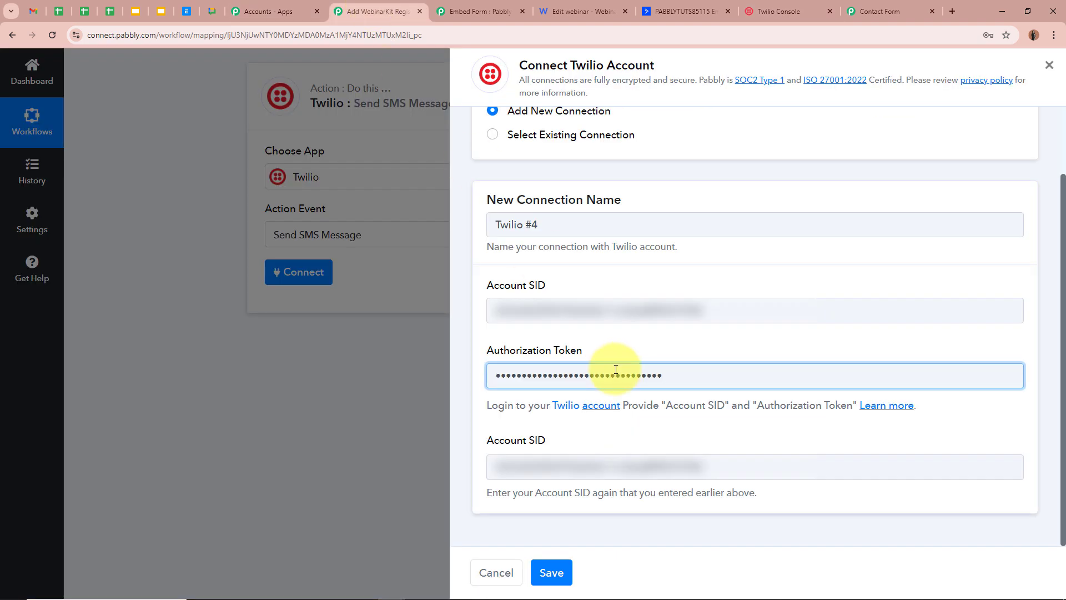
left_click(551, 572)
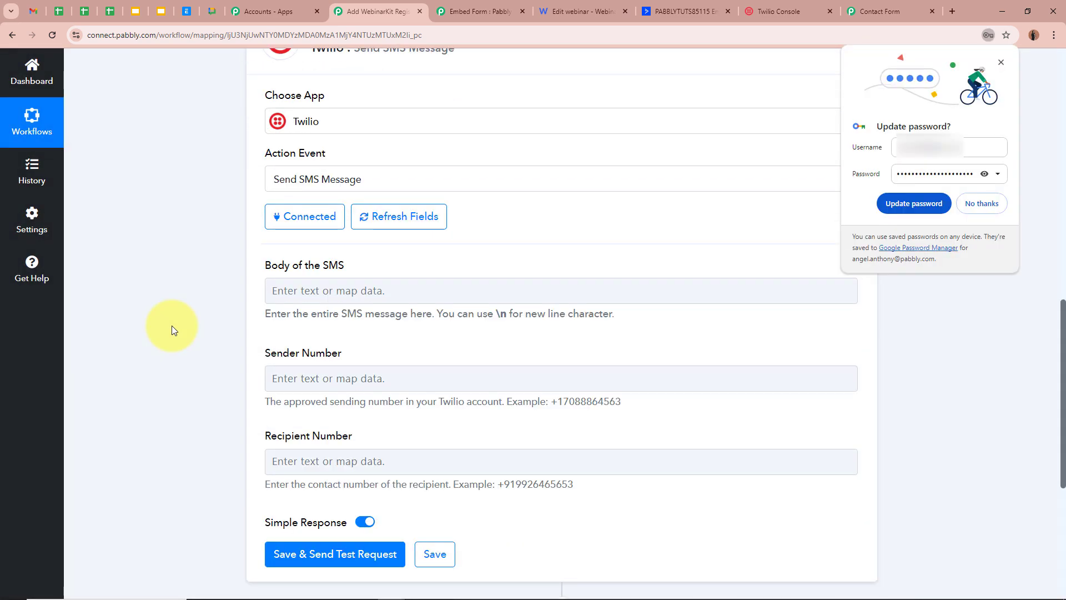
Paste the prepared webinar thank-you message into the SMS body.
left_click(1020, 315)
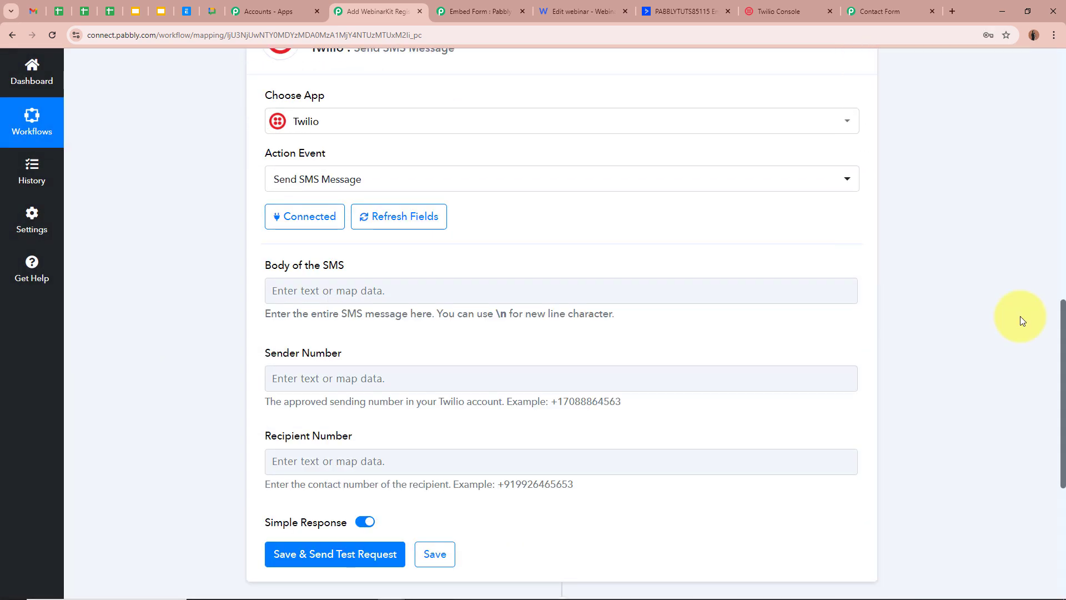
scroll(1020, 315, "down", 1)
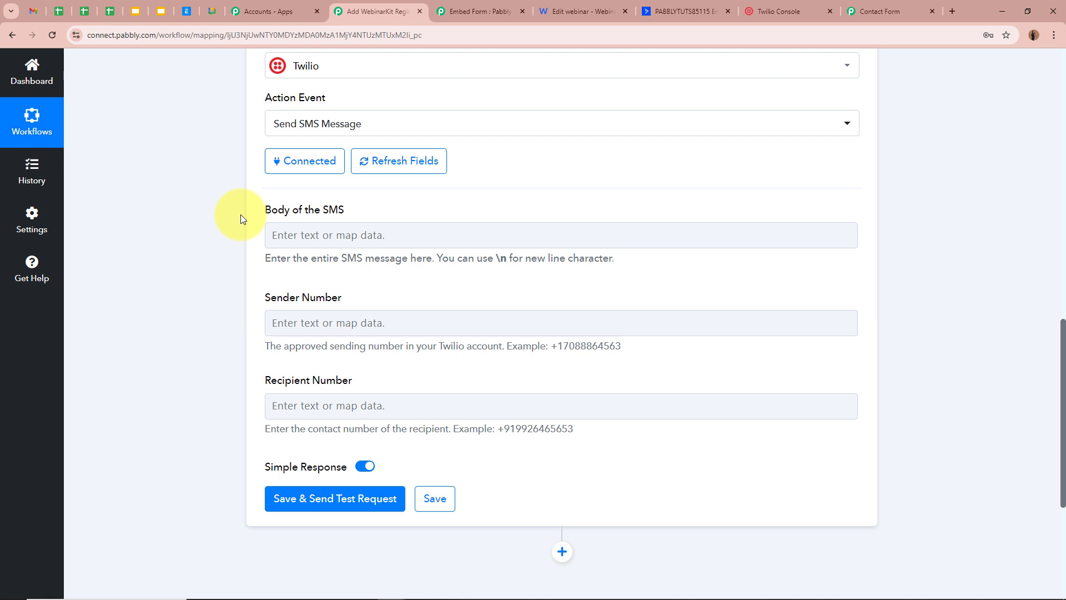
left_click(483, 233)
key("ctrl+v")
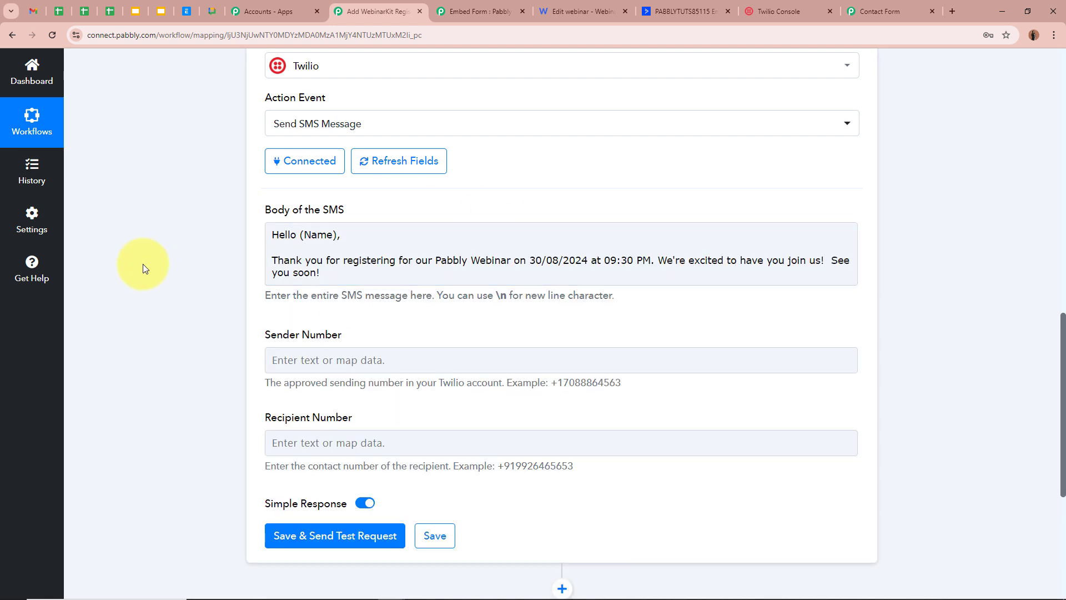
Replace the (Name) placeholder with the webhook's mapped First Name and Last Name fields.
left_click(274, 234)
left_click_drag(301, 237, 336, 237)
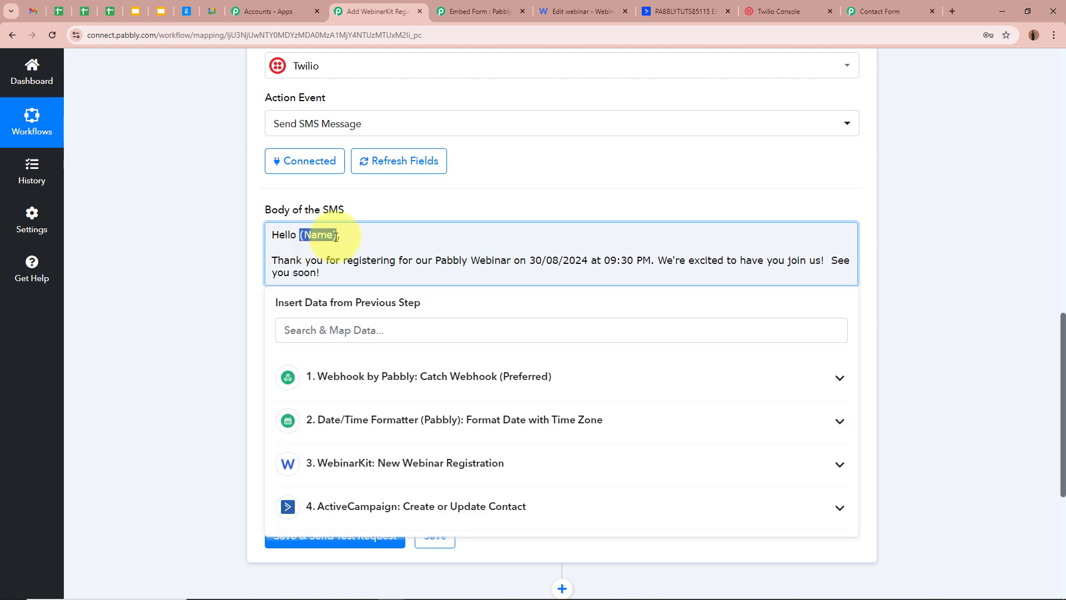
key("BackSpace")
left_click(461, 374)
scroll(450, 555, "down", 1)
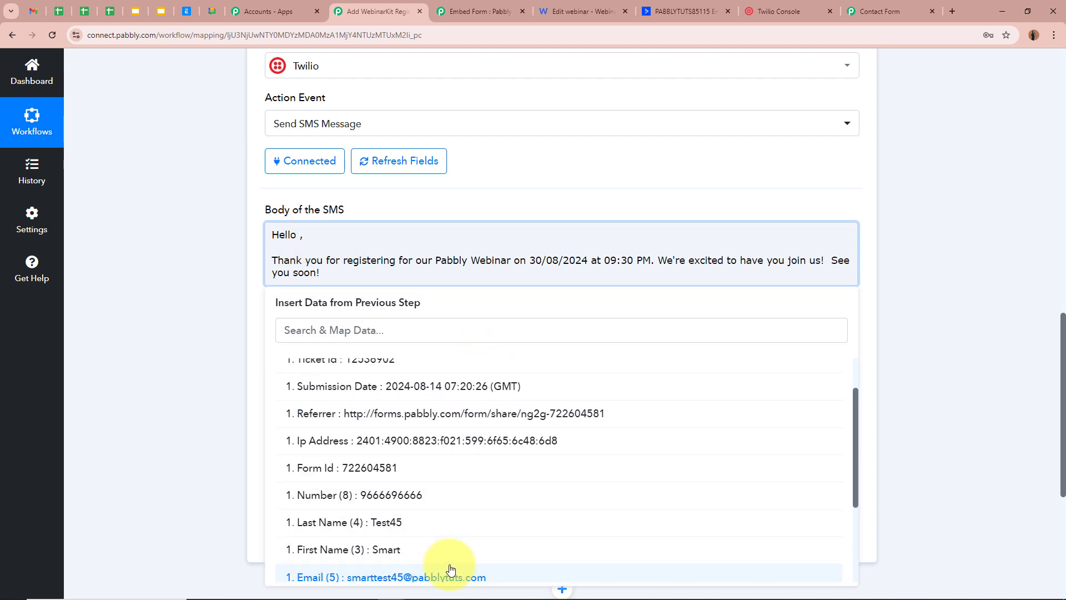
left_click(442, 551)
left_click(435, 531)
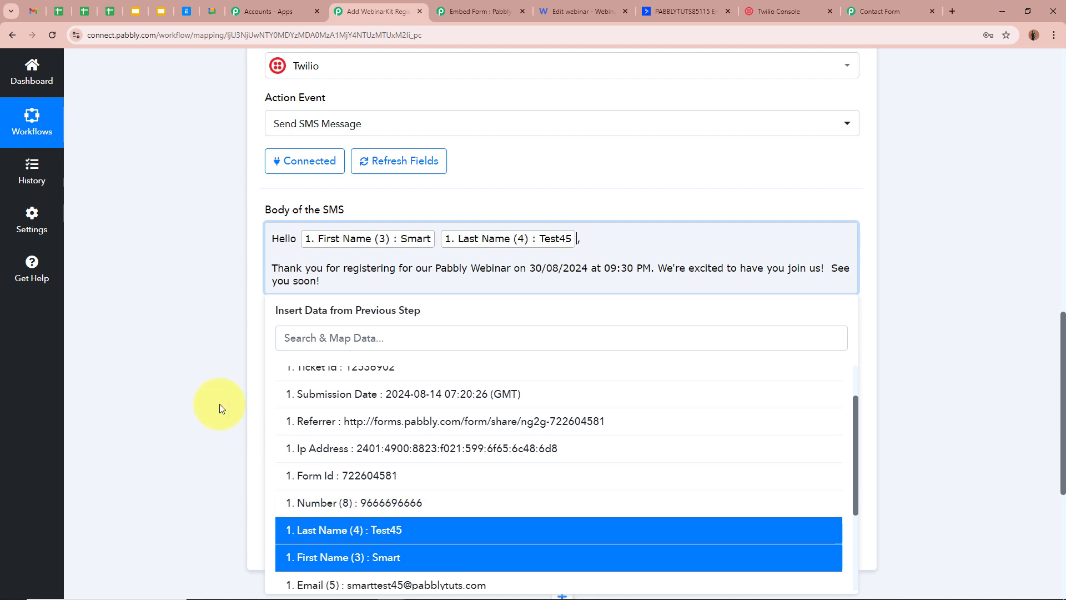
left_click(212, 351)
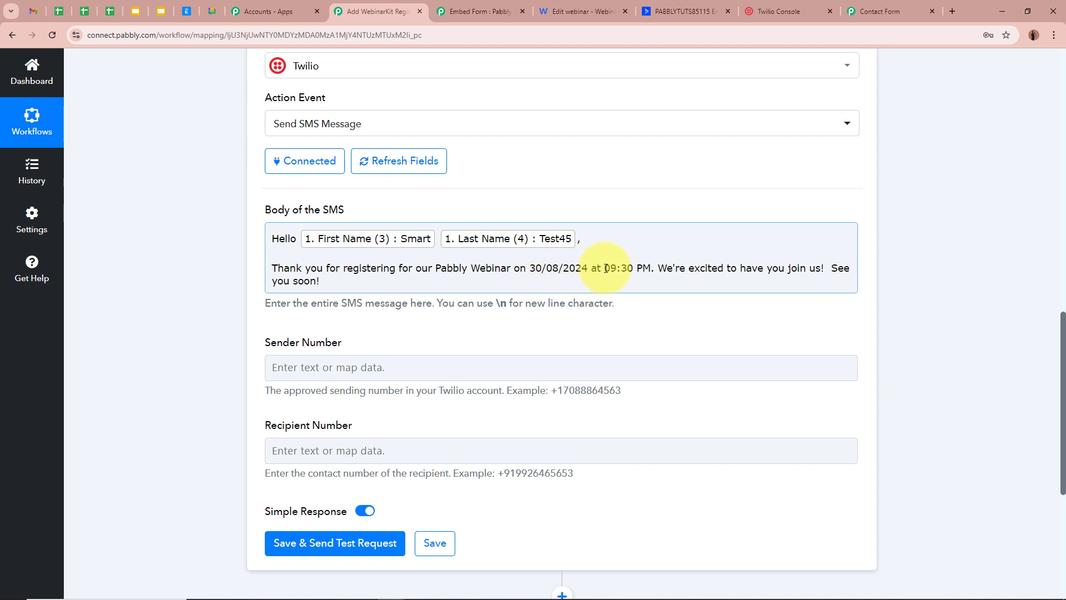
left_click_drag(632, 267, 605, 269)
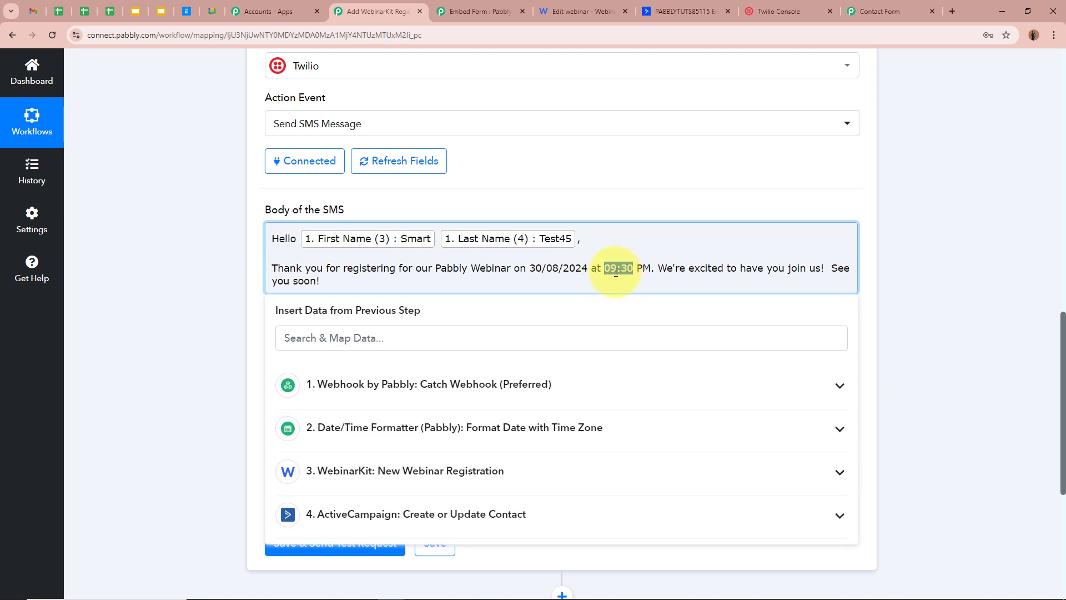
left_click(769, 267)
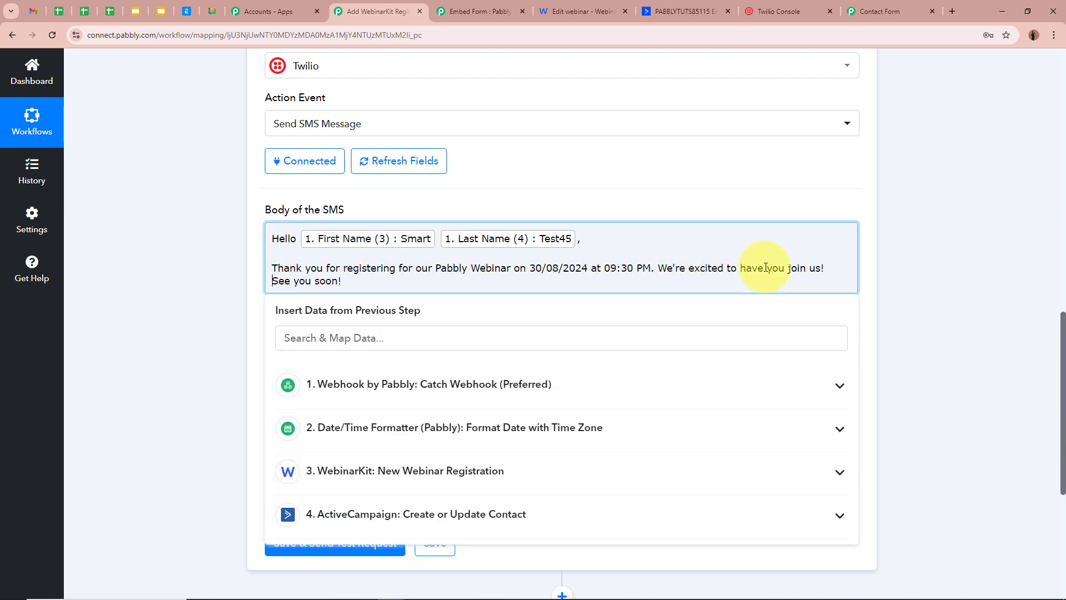
left_click(930, 282)
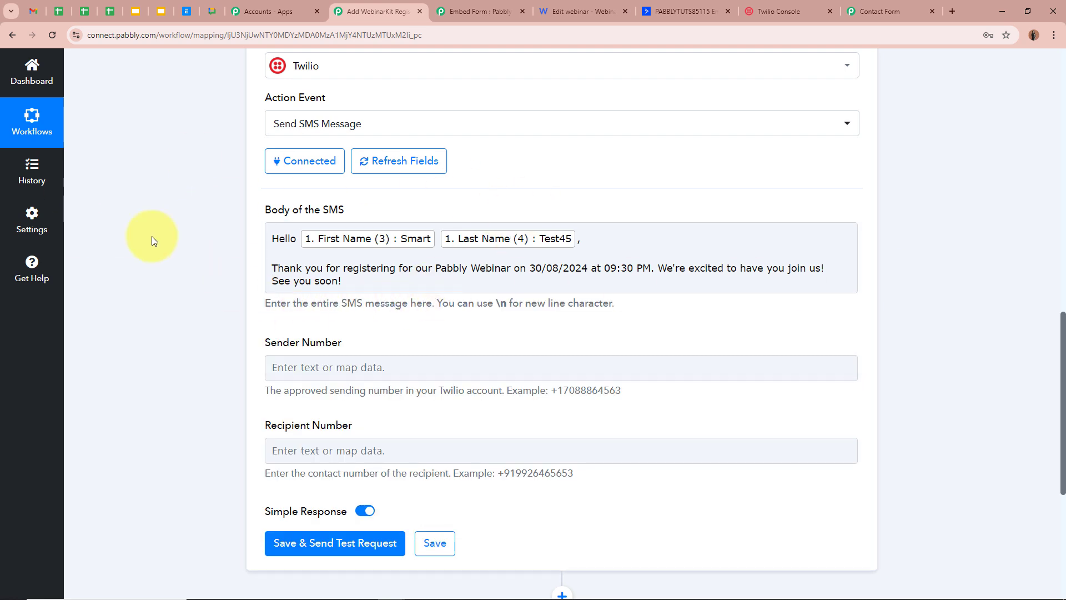
Set Sender Number to the phone number copied from the Twilio Console.
scroll(152, 235, "down", 3)
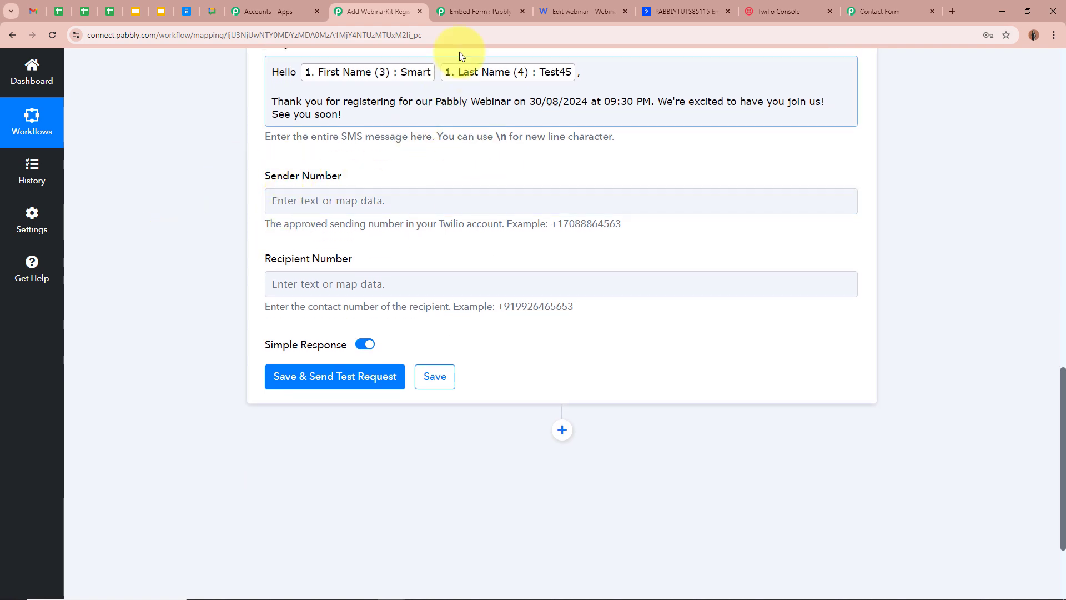
left_click(777, 11)
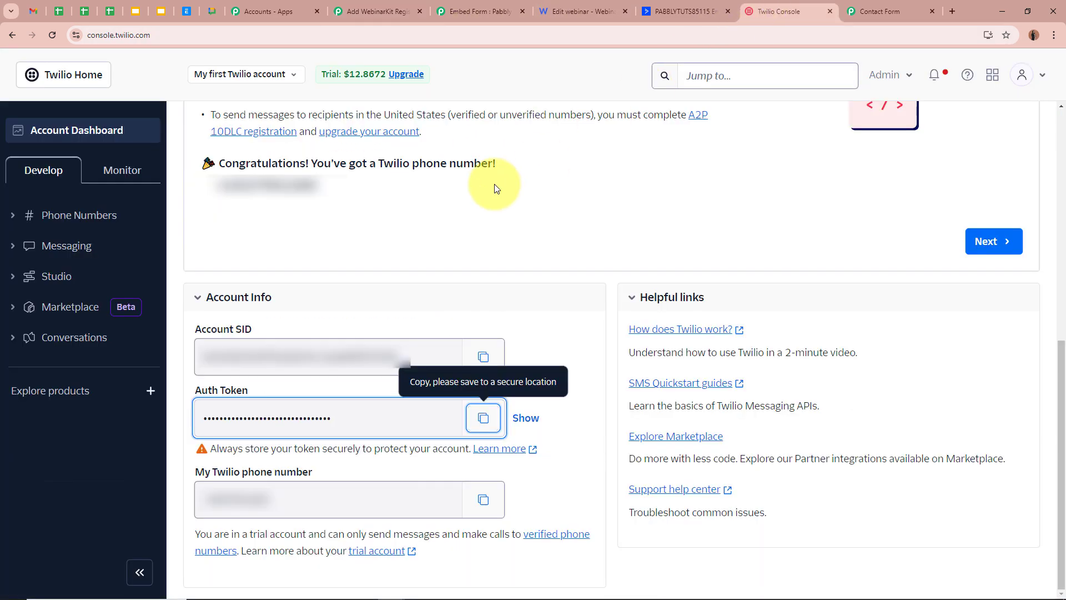
left_click(483, 500)
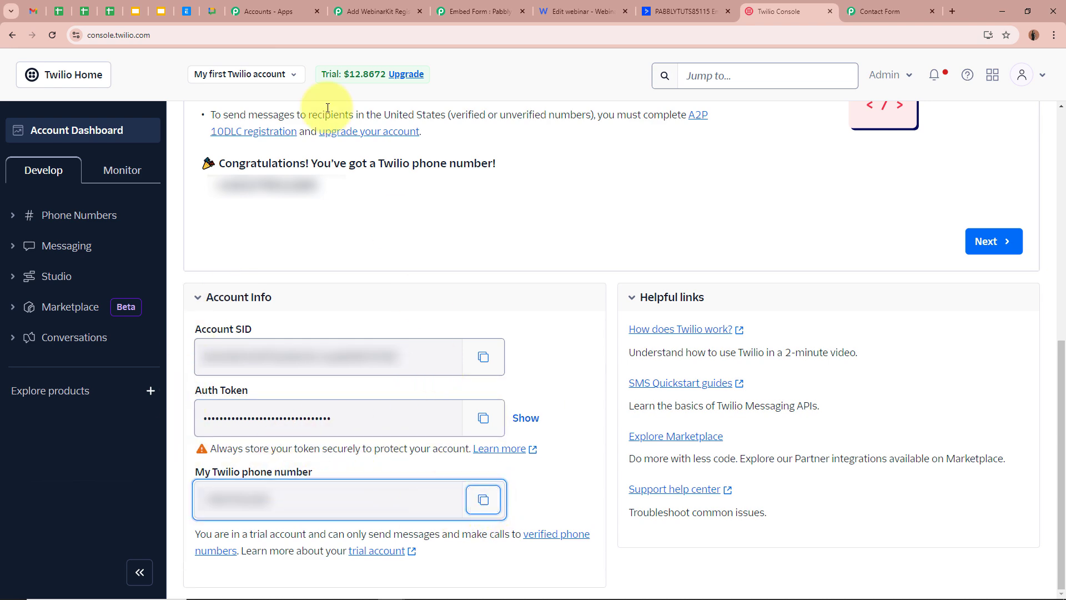
left_click(389, 11)
left_click(393, 201)
key("ctrl+v")
left_click(125, 245)
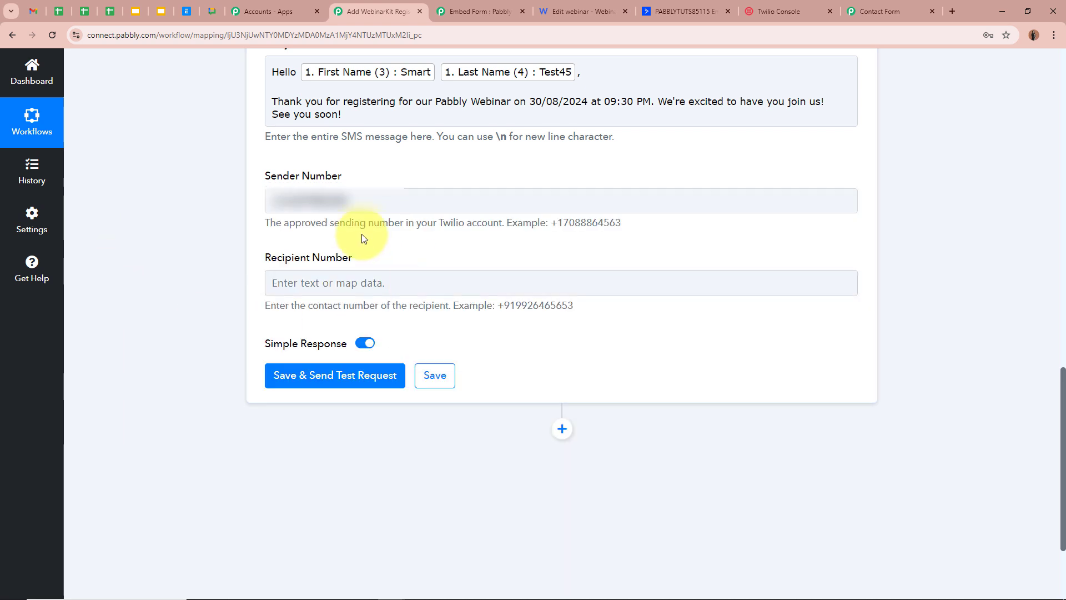
Map Recipient Number to the webhook's Number (8) field.
left_click_drag(260, 259, 383, 263)
left_click(155, 261)
left_click(272, 282)
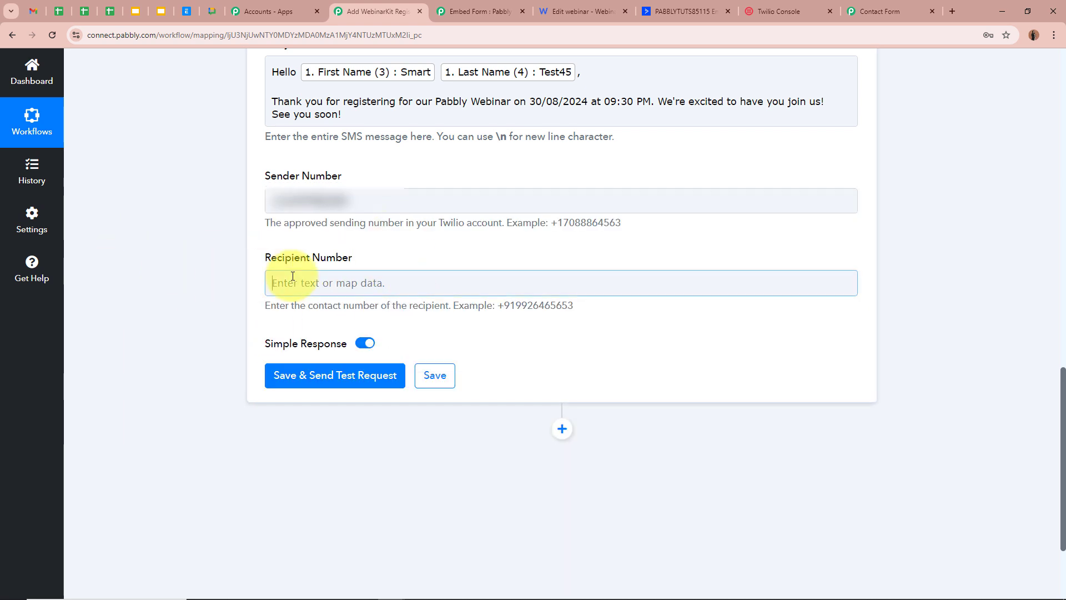
left_click(388, 401)
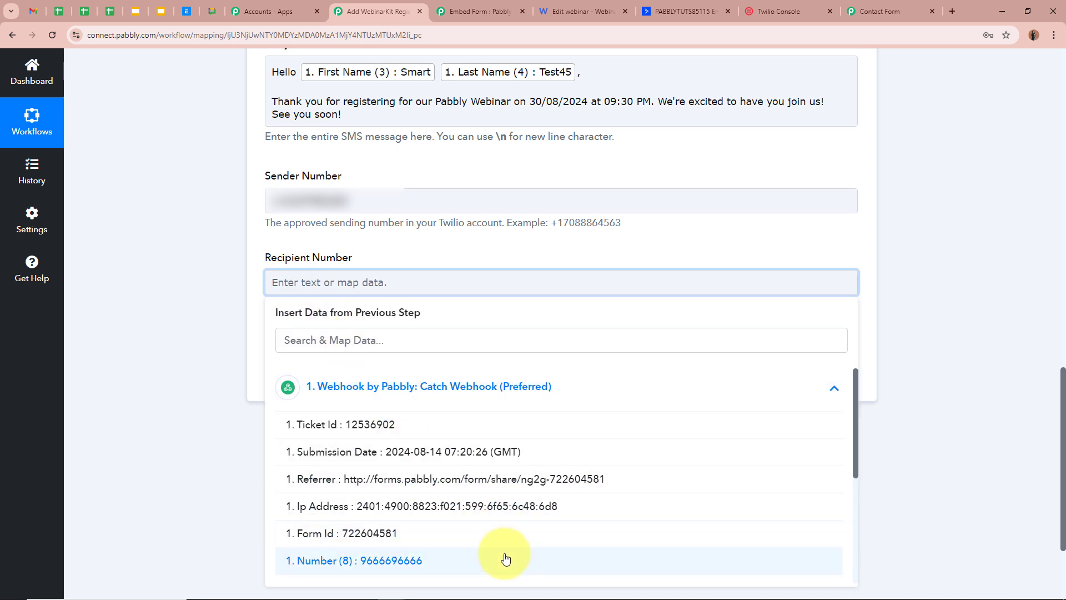
left_click(504, 559)
left_click(138, 251)
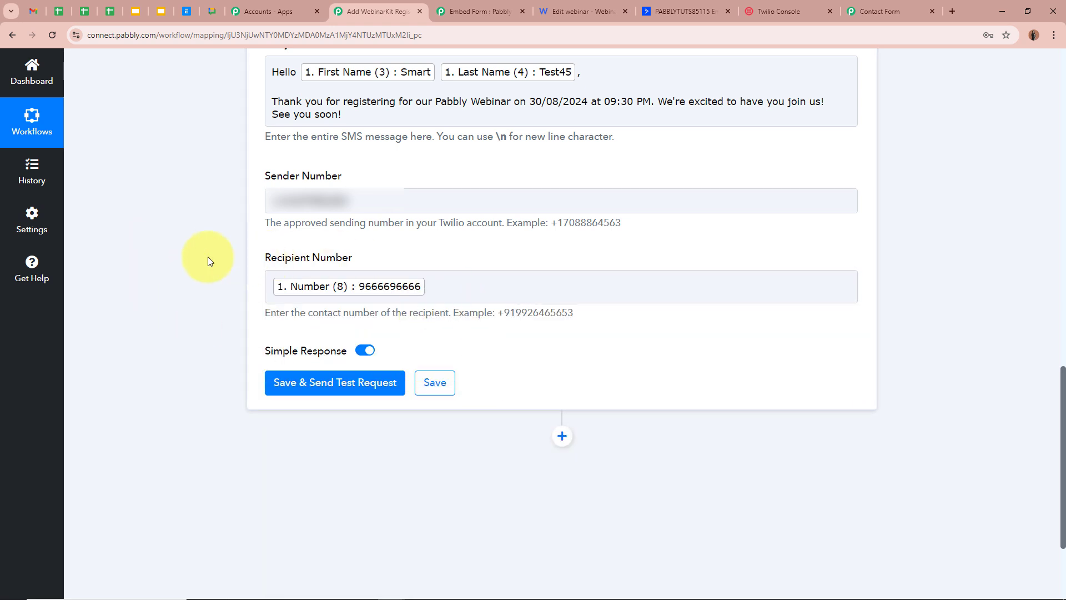
scroll(169, 256, "down", 3)
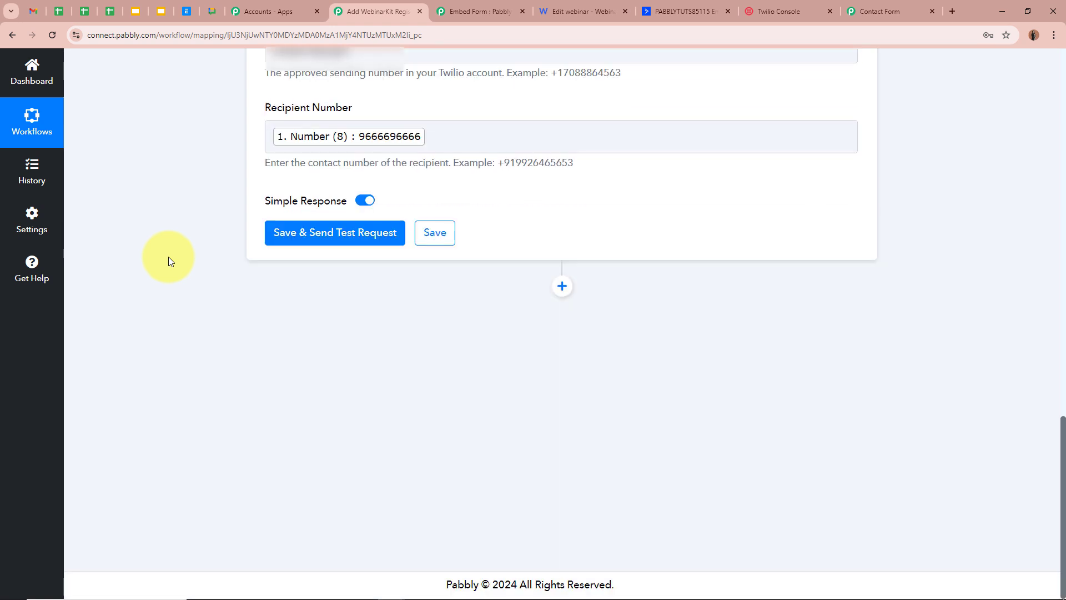
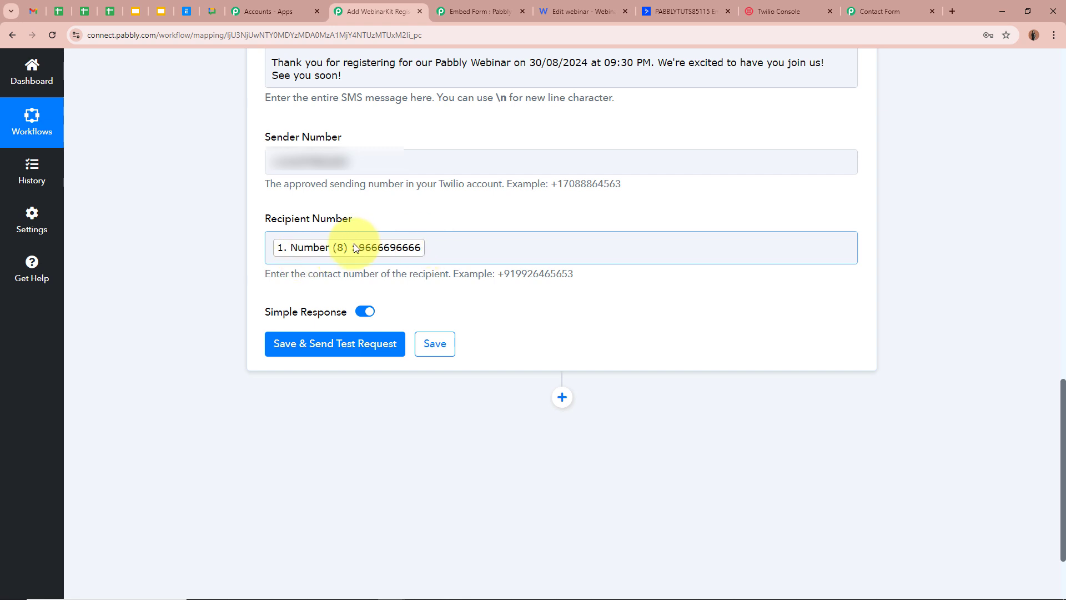
Replace the mapped Twilio recipient with a fixed phone number, then save and send a test SMS.
left_click(448, 247)
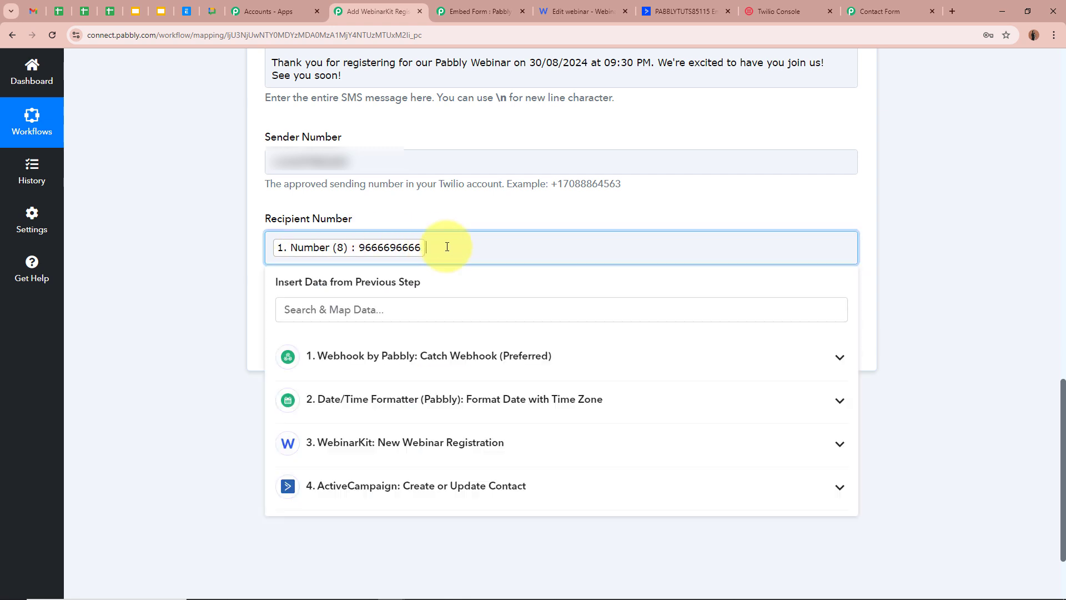
key("BackSpace")
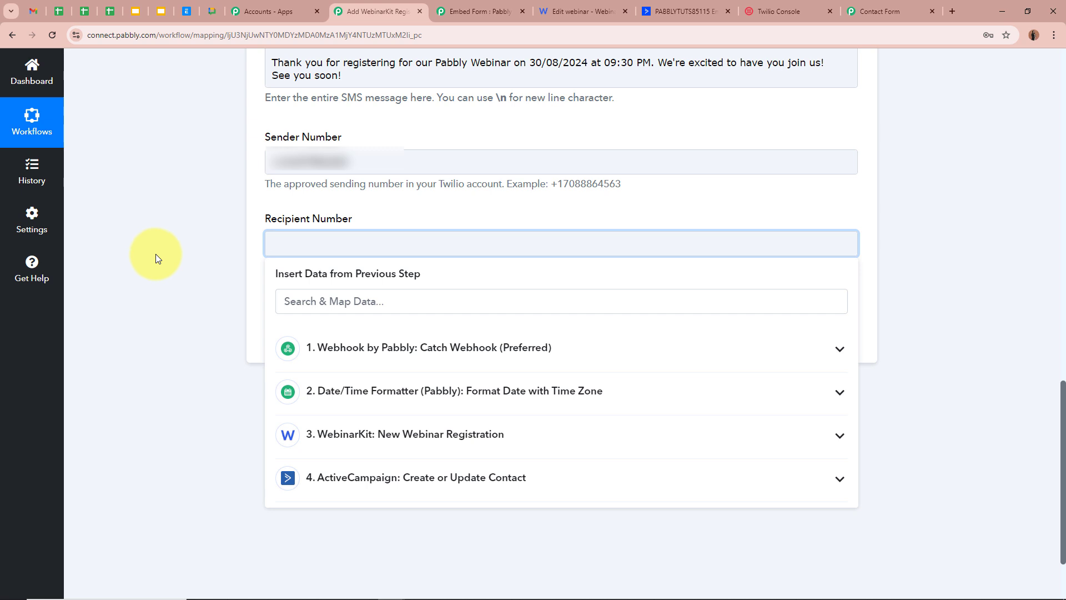
type("+91966669")
left_click(155, 254)
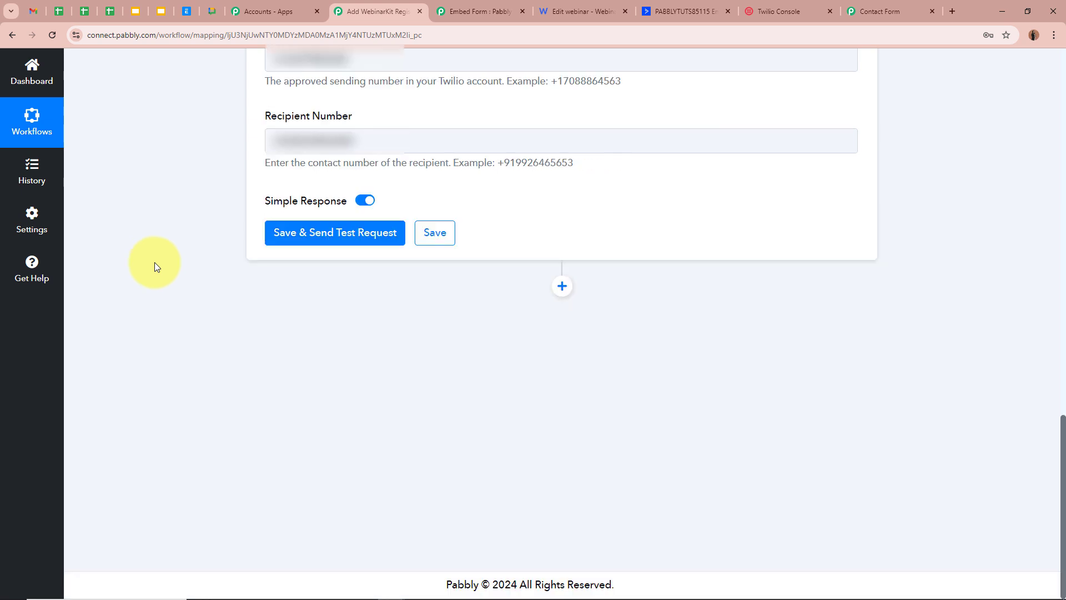
left_click(360, 239)
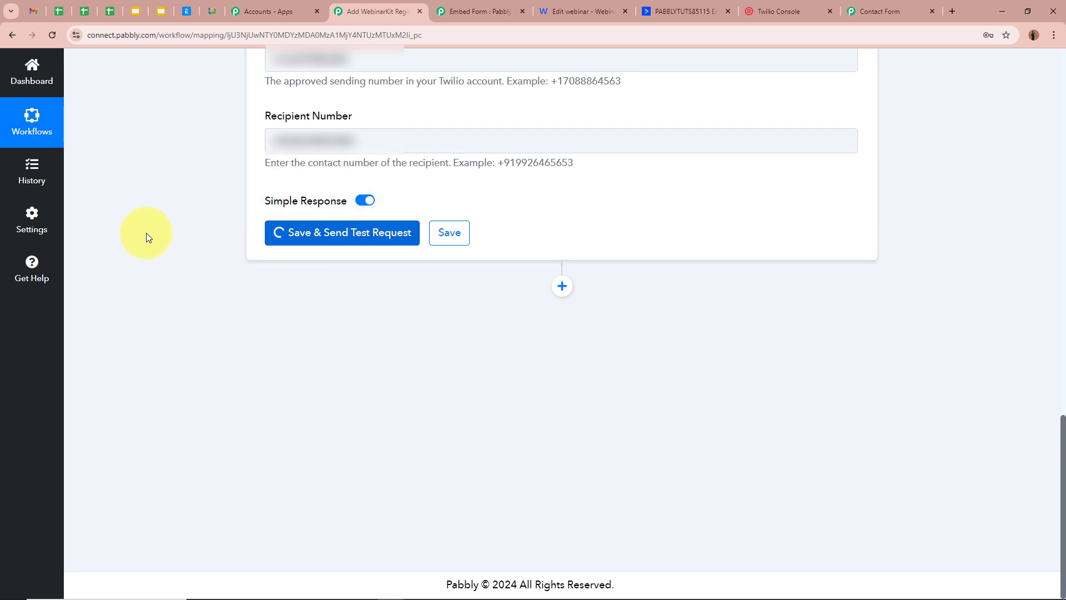
scroll(146, 232, "down", 2)
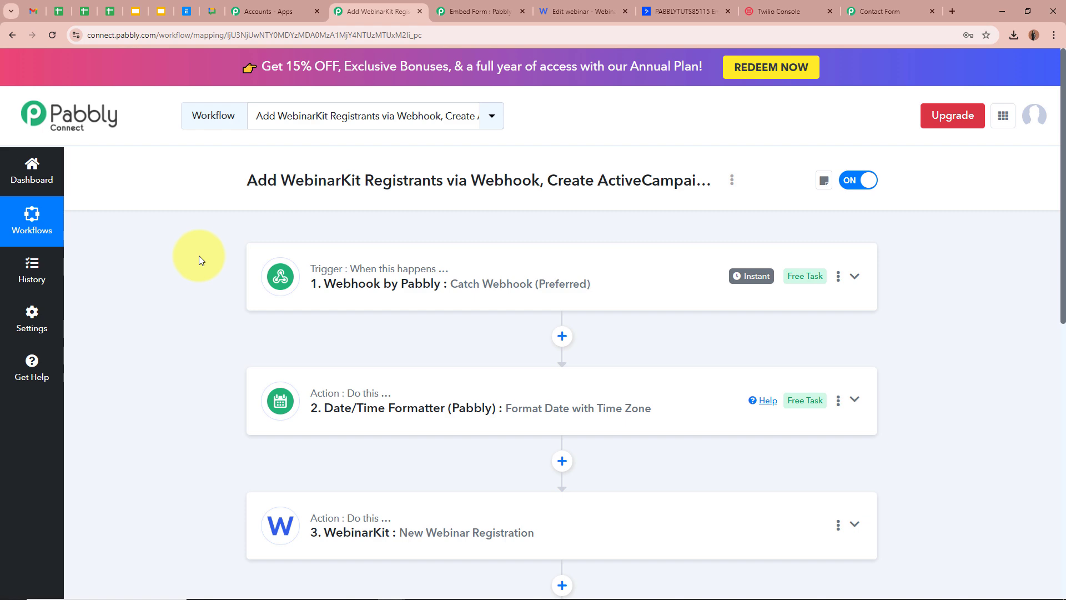
scroll(233, 315, "down", 7)
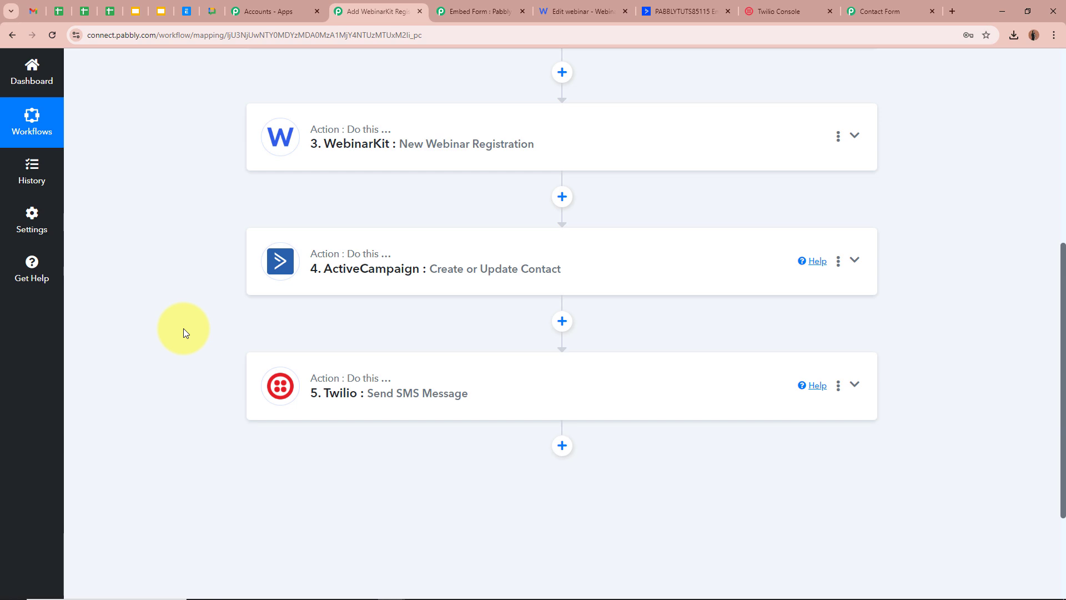
scroll(184, 328, "up", 7)
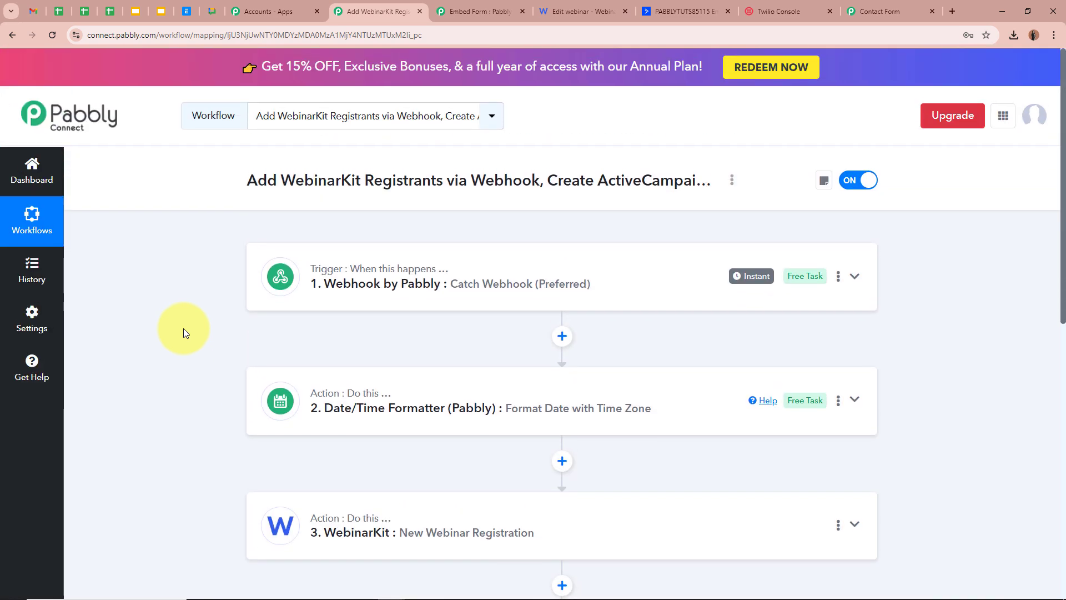
scroll(183, 328, "down", 4)
scroll(183, 328, "down", 2)
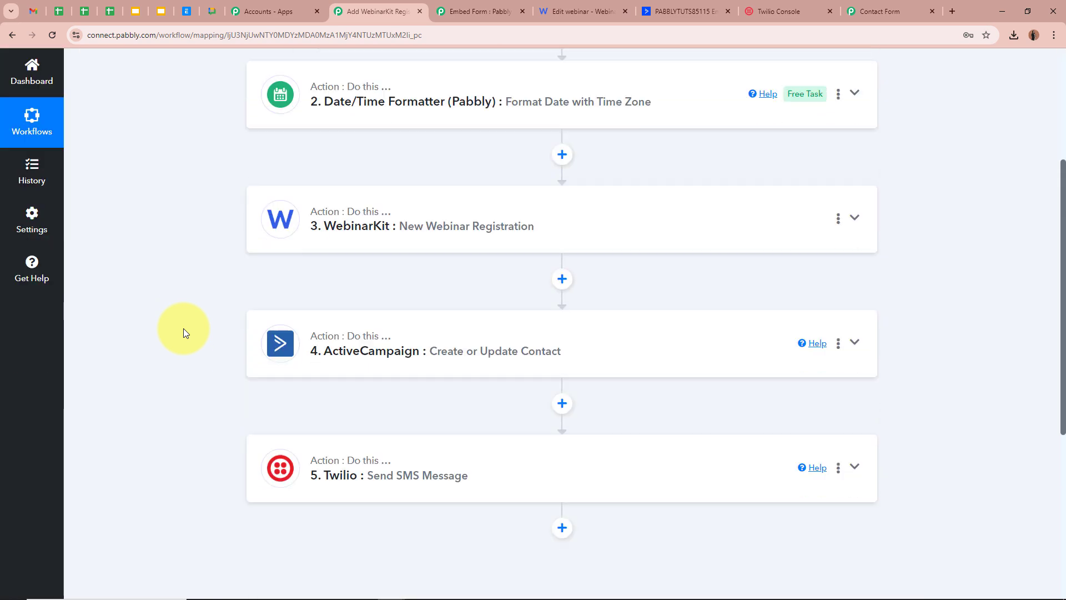
scroll(183, 328, "up", 6)
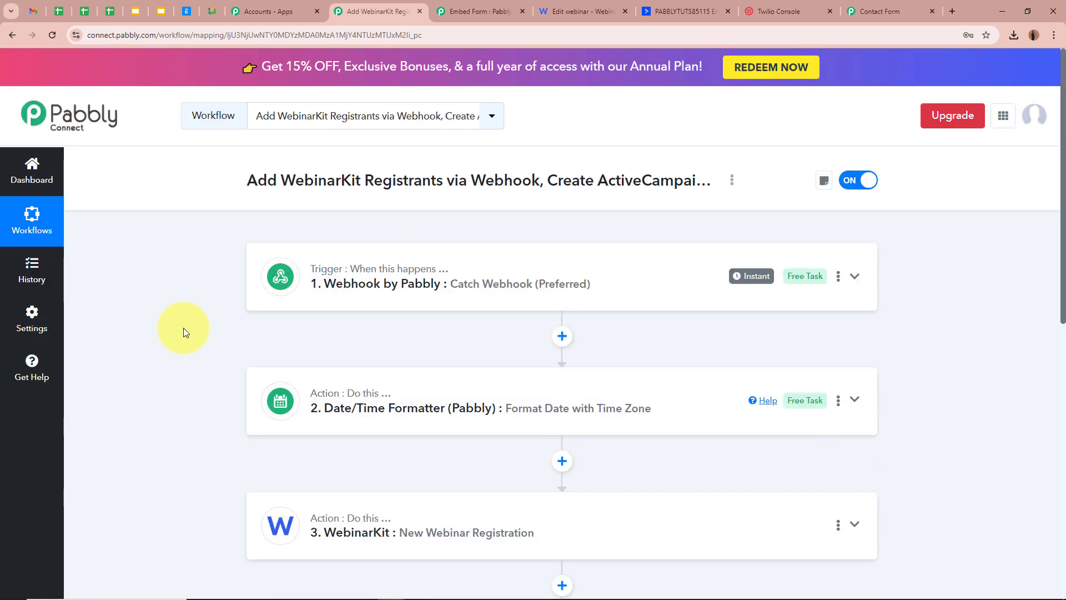